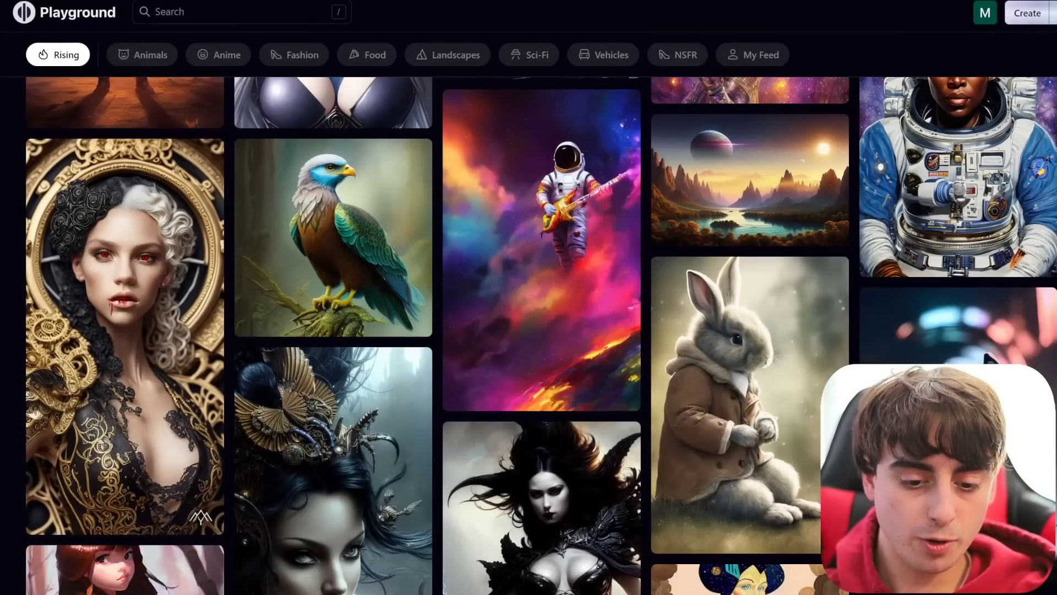
# Step: Zoom and pan the canvas to recentre the photo of the girl sitting on a rock
pyautogui.scroll(-5, 529, 331)
pyautogui.scroll(7, 528, 331)
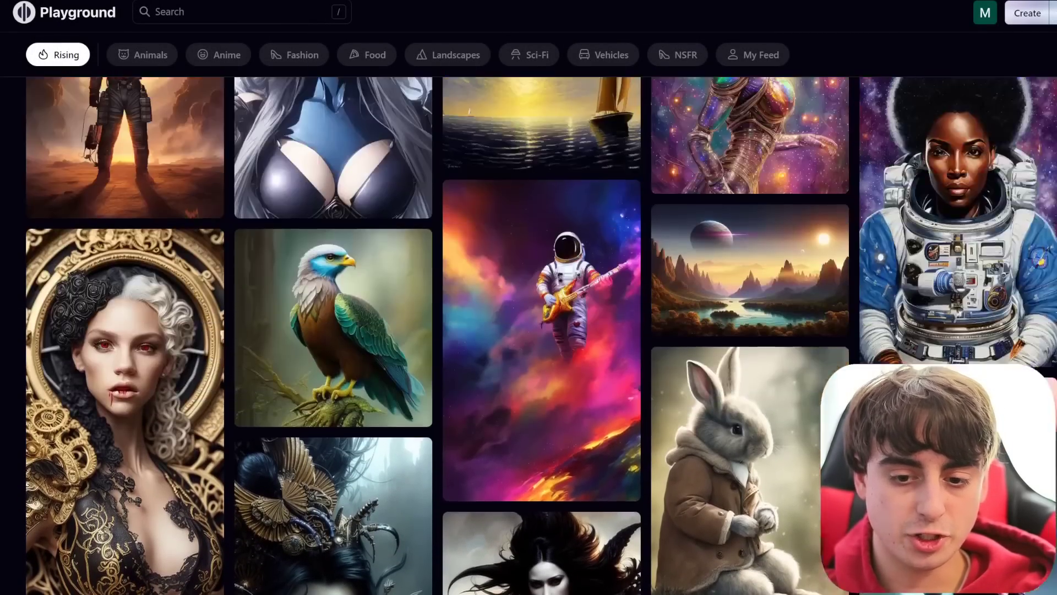
pyautogui.scroll(12, 529, 330)
pyautogui.scroll(-12, 529, 331)
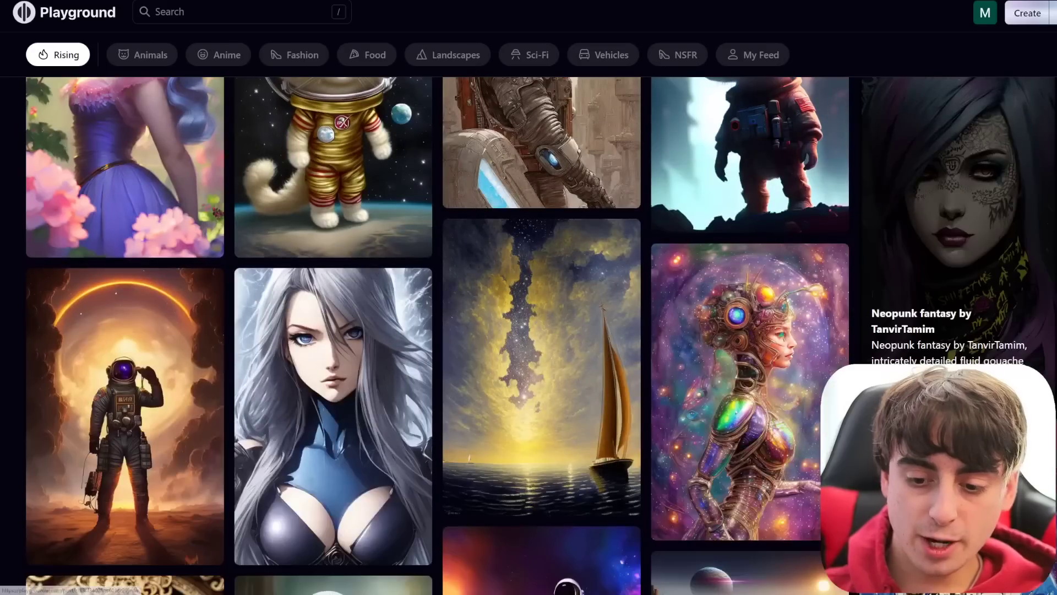
pyautogui.scroll(7, 529, 330)
pyautogui.scroll(4, 958, 275)
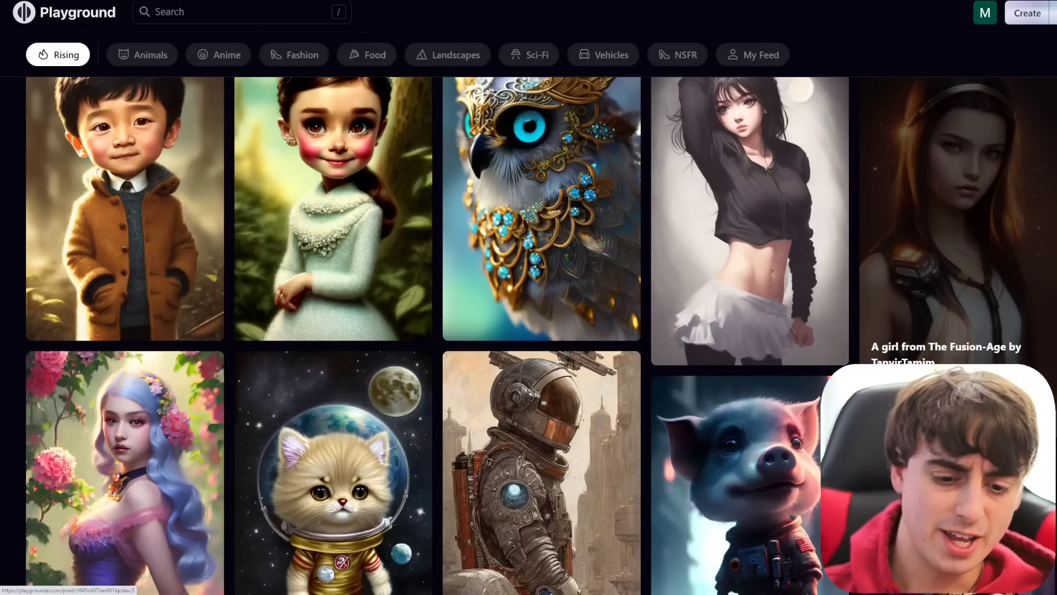
pyautogui.scroll(-3, 884, 360)
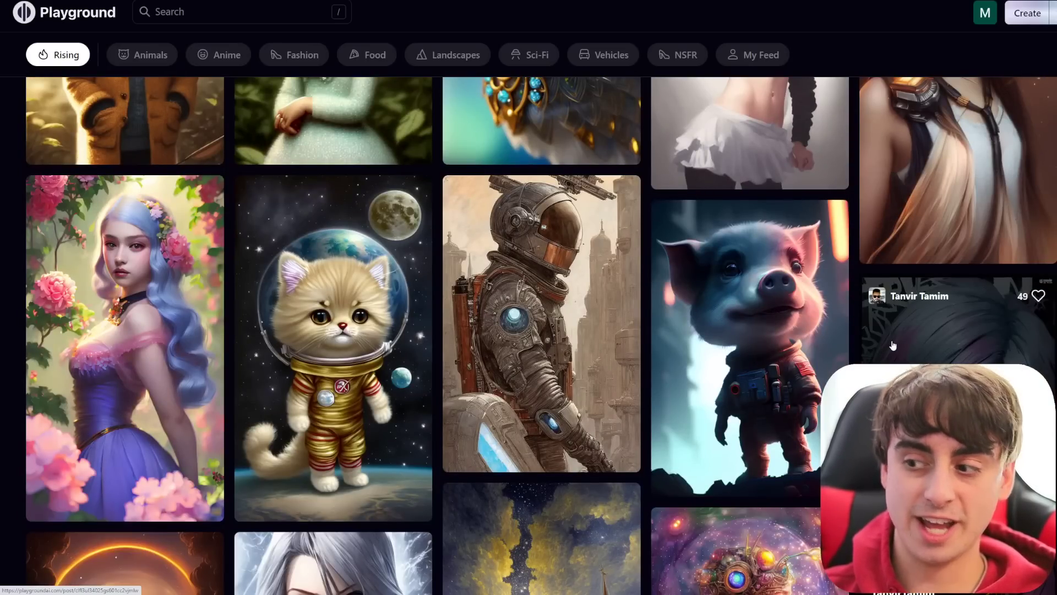
pyautogui.scroll(4, 934, 356)
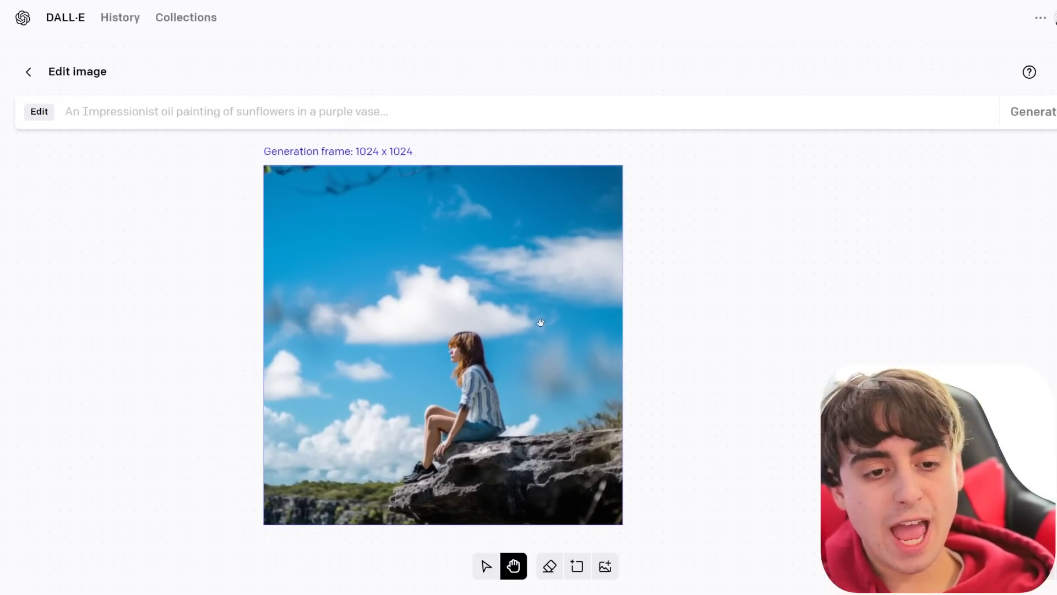
pyautogui.scroll(-2, 699, 330)
pyautogui.scroll(3, 741, 332)
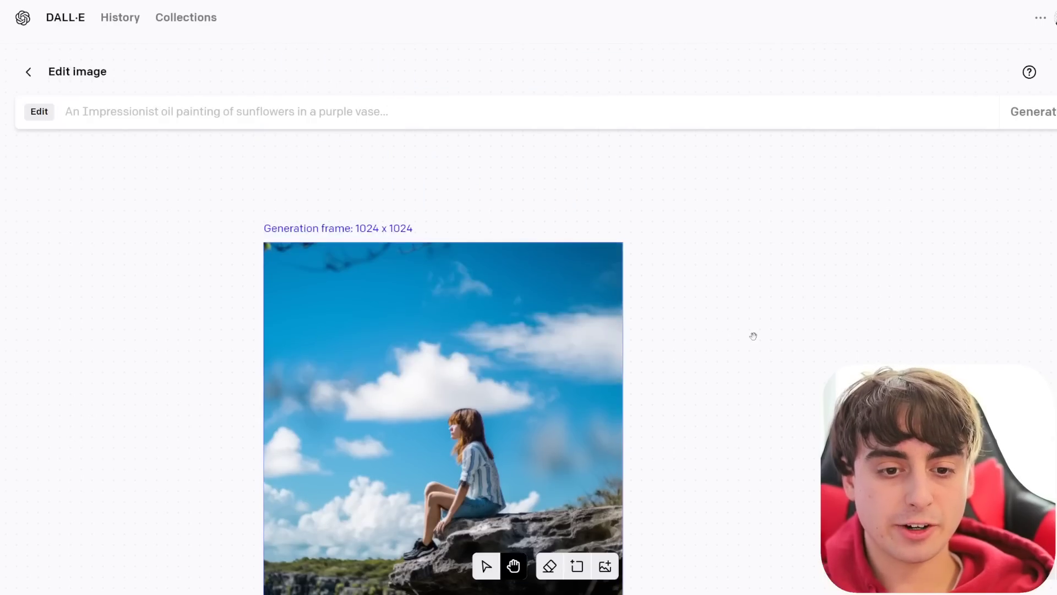
pyautogui.scroll(-1, 693, 336)
pyautogui.moveTo(726, 340); pyautogui.dragTo(847, 323)
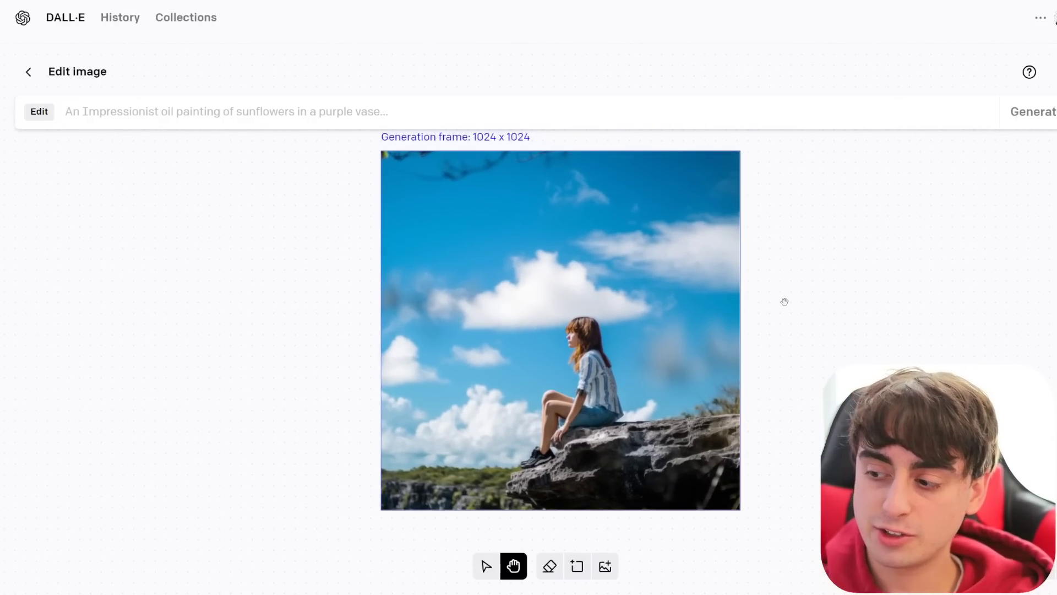
pyautogui.scroll(-3, 784, 301)
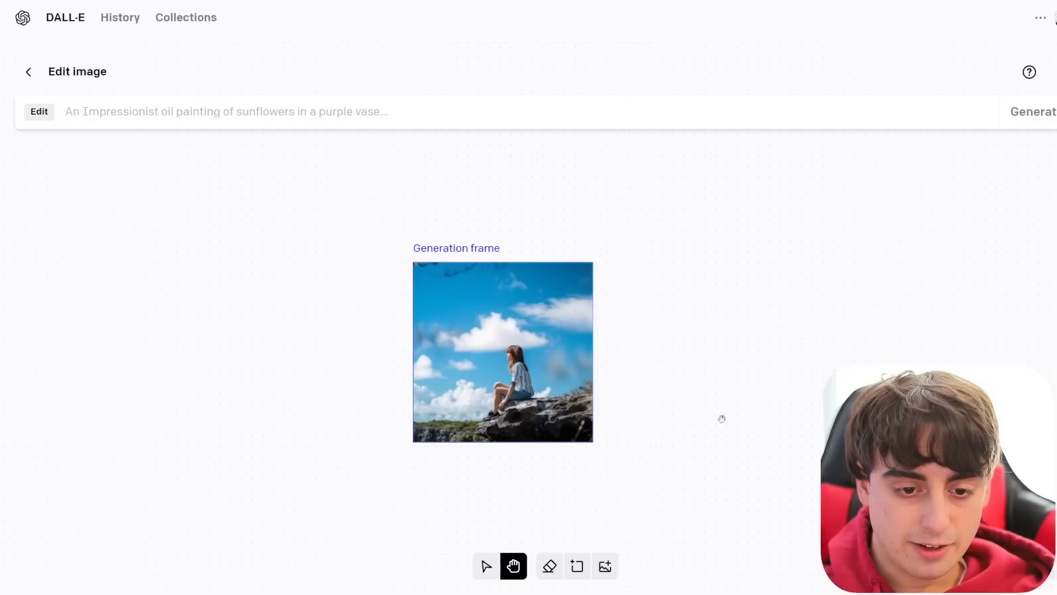
# Step: Place a generation frame over the photo's right side and generate 'photo of a rocky cliff'
pyautogui.click(577, 566)
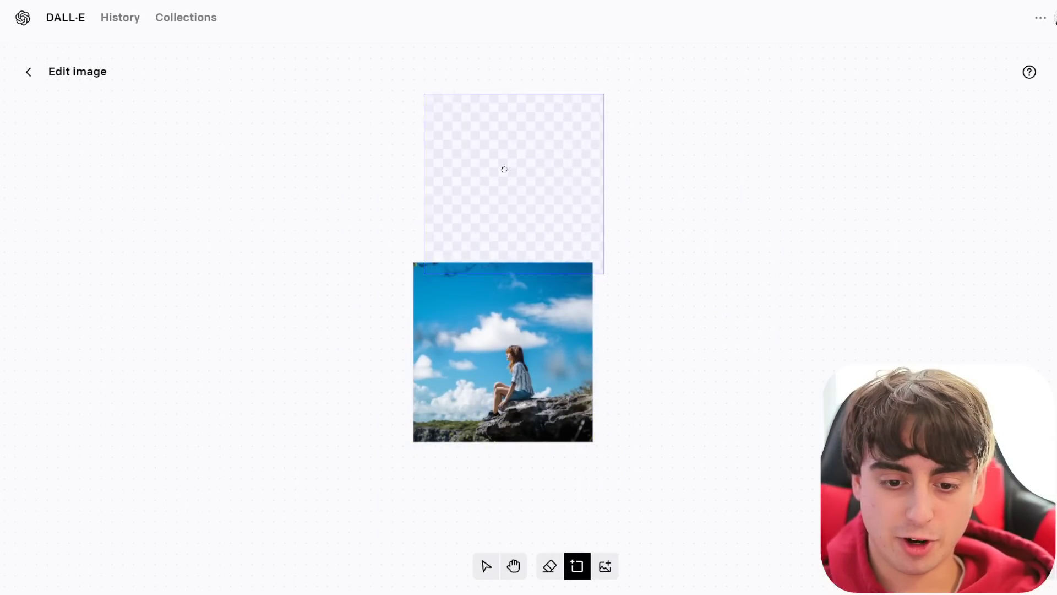
pyautogui.click(607, 333)
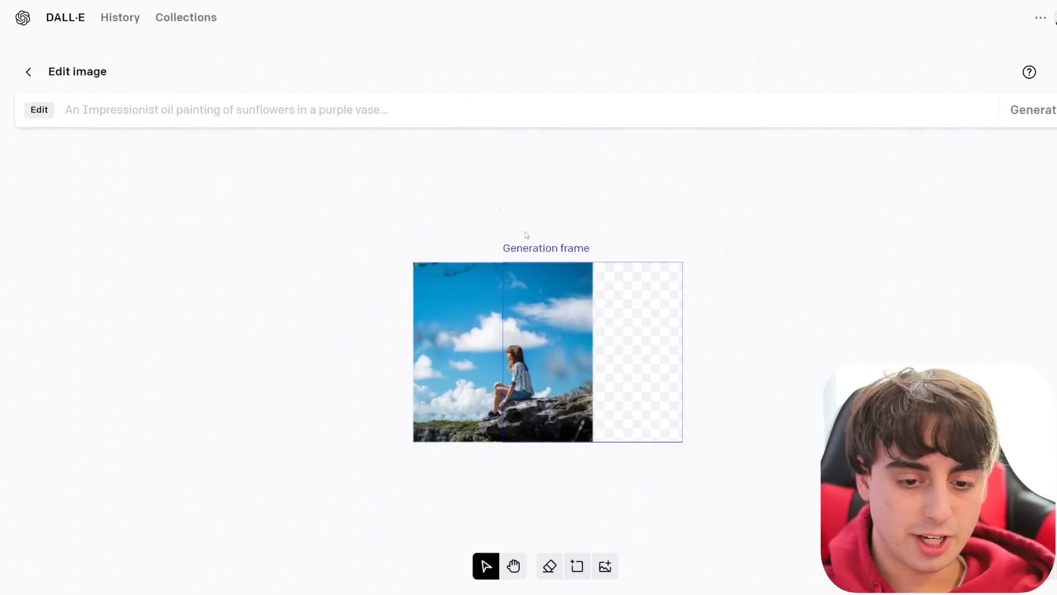
pyautogui.write('photo of a rocky cliff')
pyautogui.press('Return')
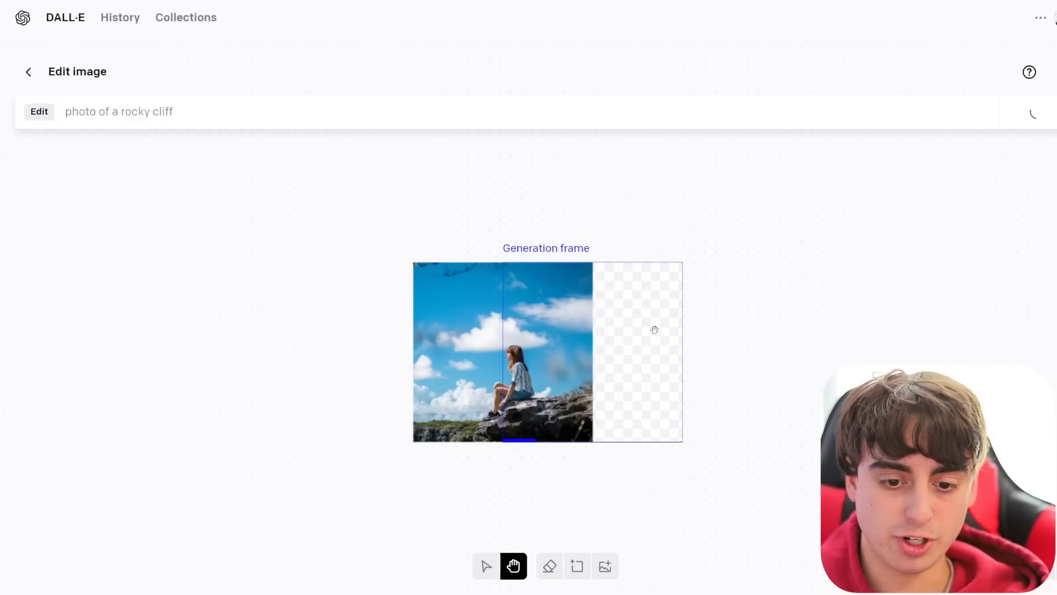
pyautogui.scroll(3, 536, 374)
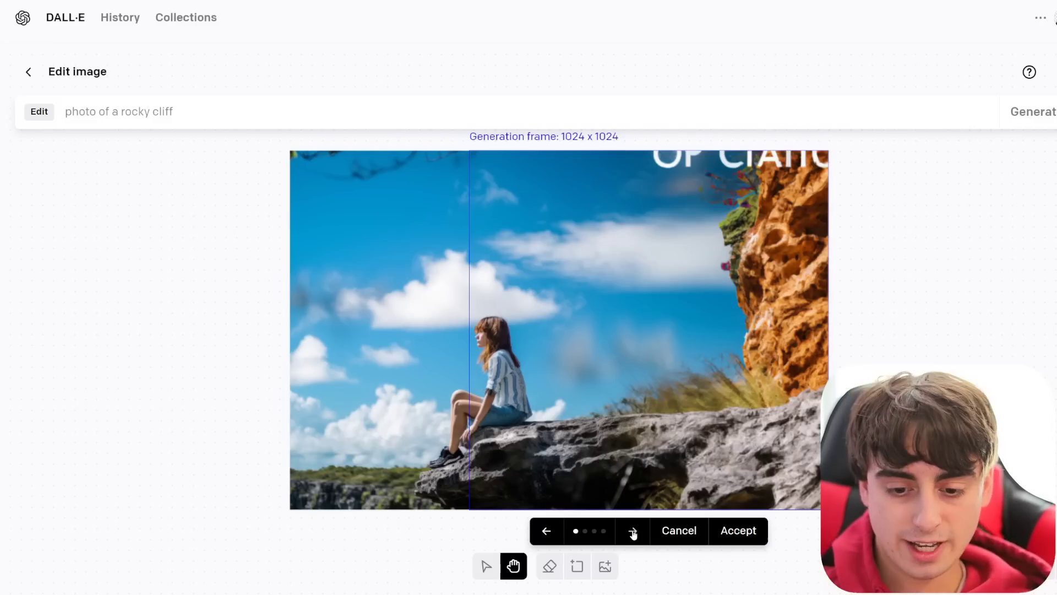
# Step: Browse the rocky cliff variants and accept the second one
pyautogui.click(633, 530)
pyautogui.click(633, 532)
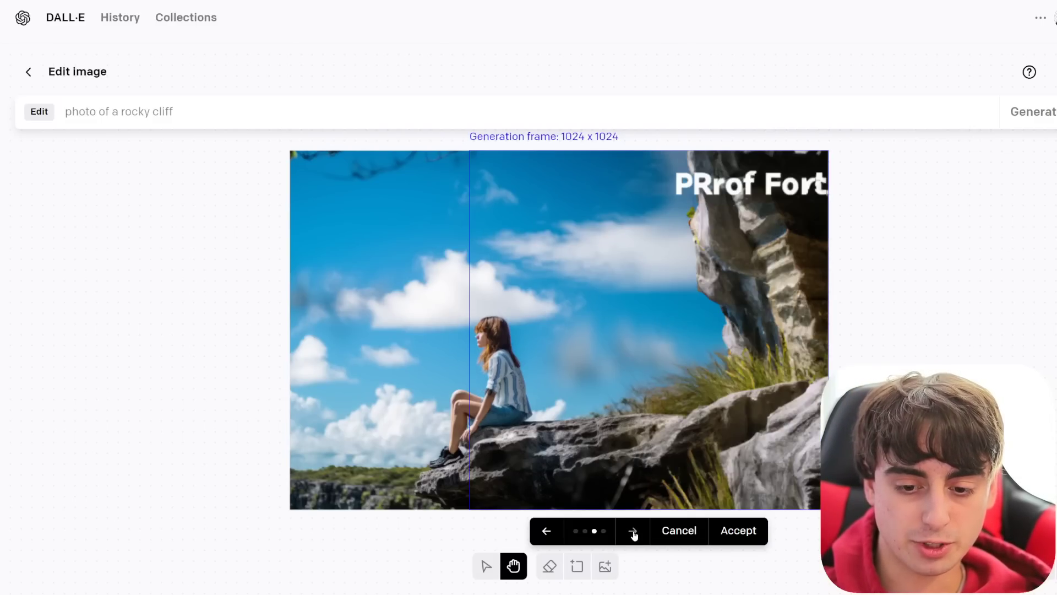
pyautogui.click(633, 534)
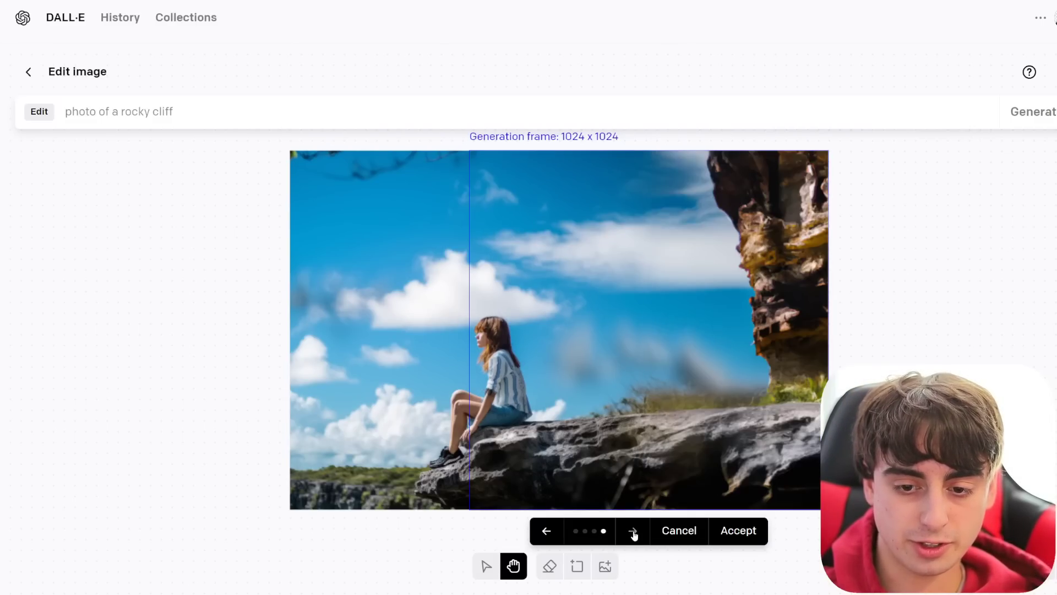
pyautogui.click(546, 532)
pyautogui.click(546, 531)
pyautogui.click(741, 532)
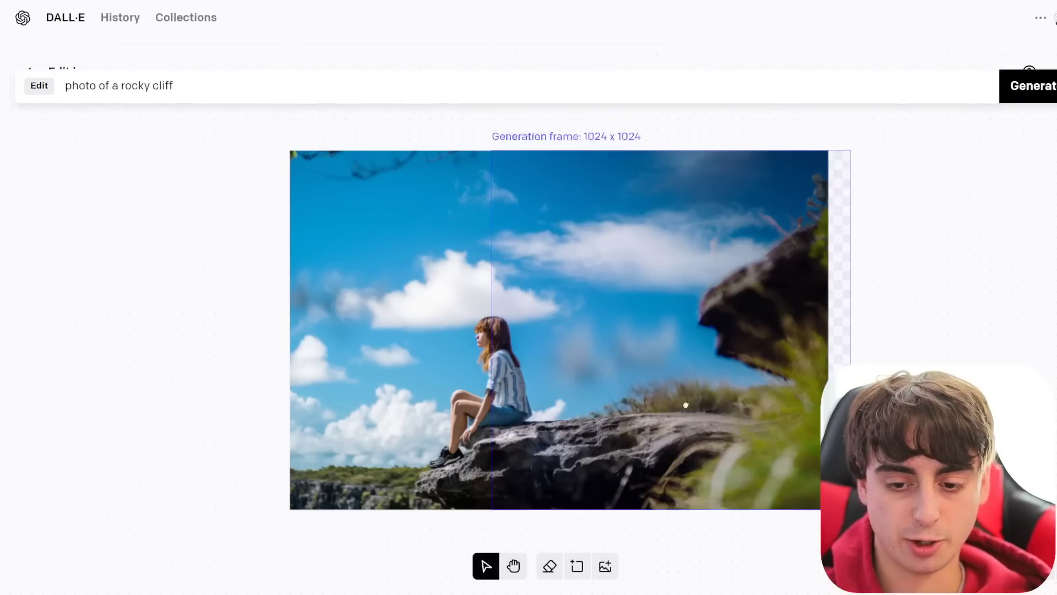
# Step: Erase a patch of sky above the girl and fix a generation frame over it
pyautogui.click(200, 349)
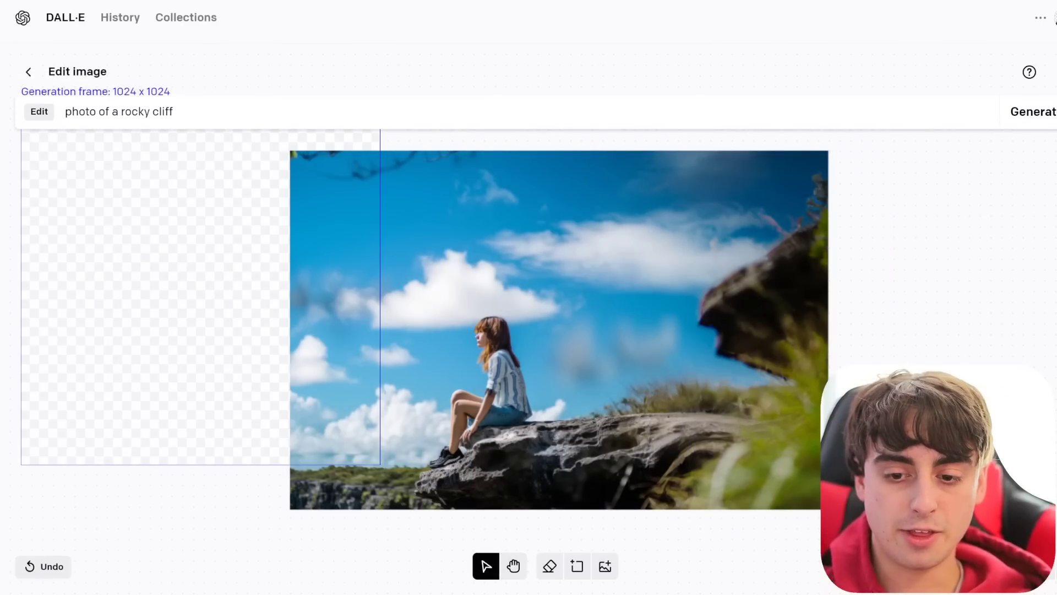
pyautogui.click(787, 249)
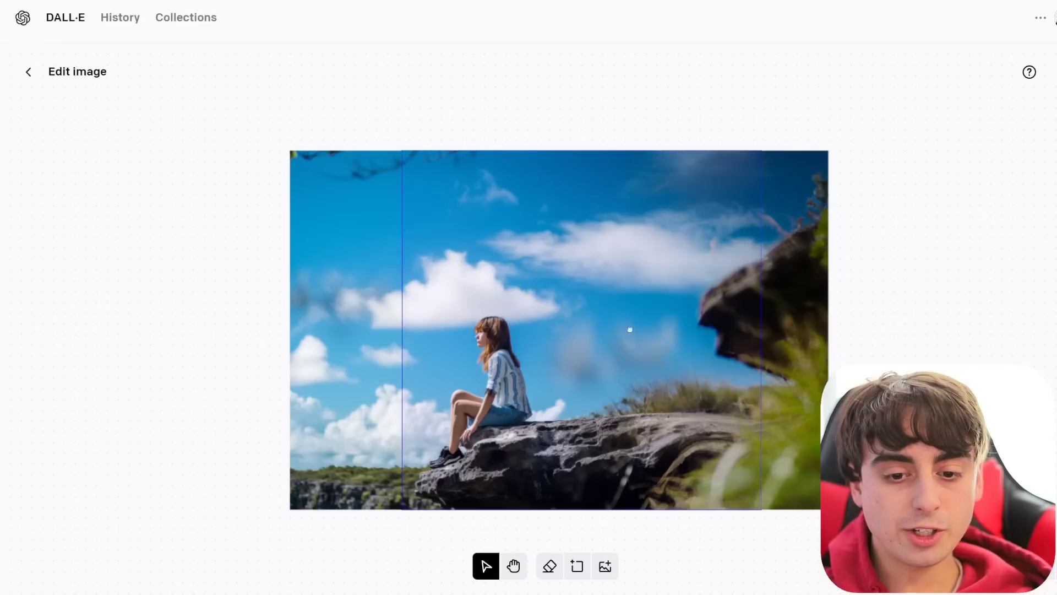
pyautogui.click(733, 319)
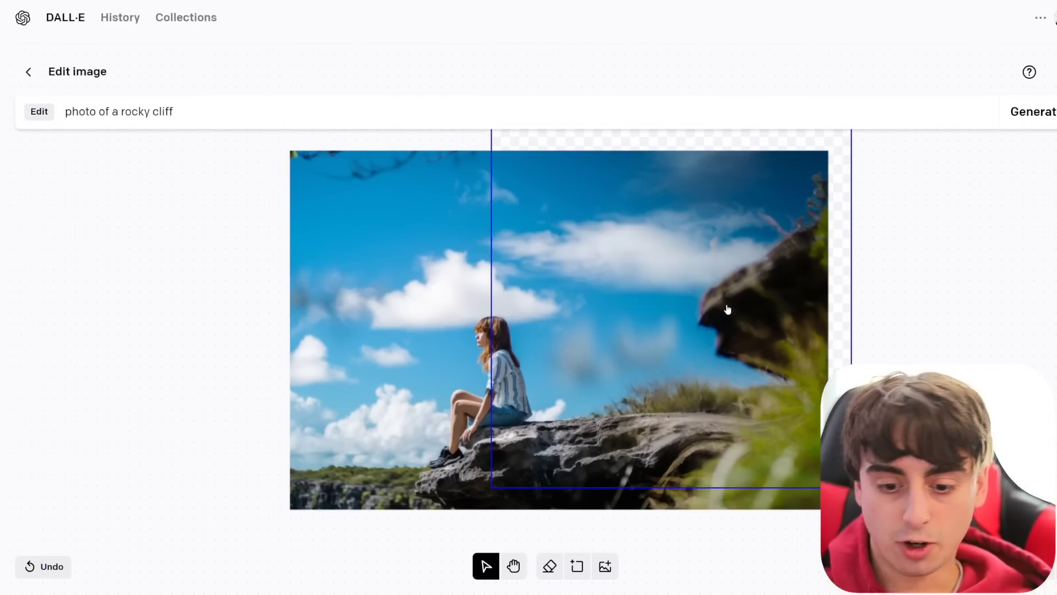
pyautogui.click(551, 567)
pyautogui.moveTo(420, 214)
pyautogui.mouseDown()
pyautogui.moveTo(562, 286)
pyautogui.moveTo(611, 231)
pyautogui.mouseUp()
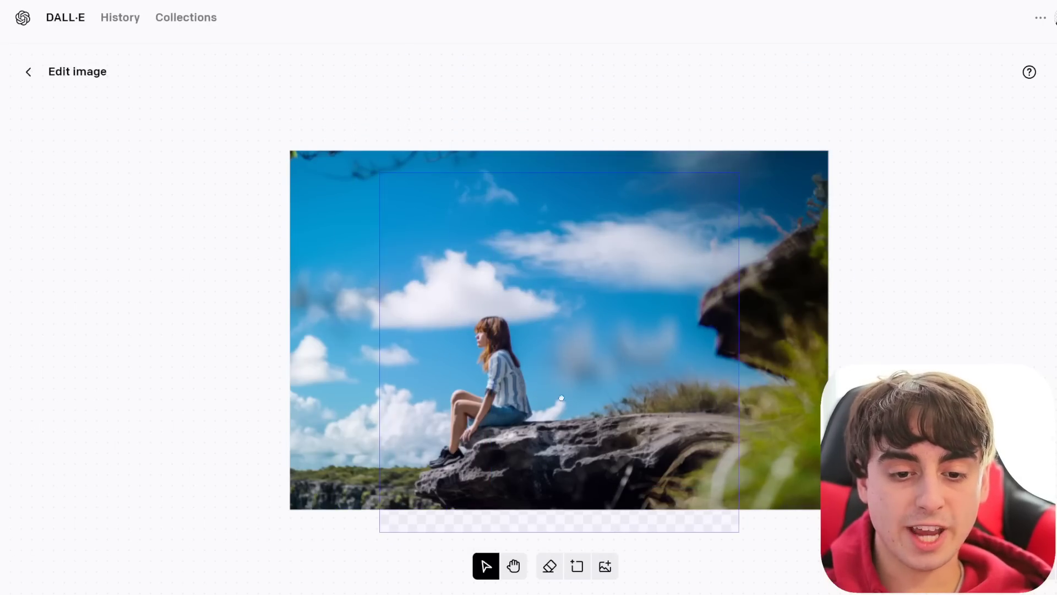
pyautogui.click(684, 369)
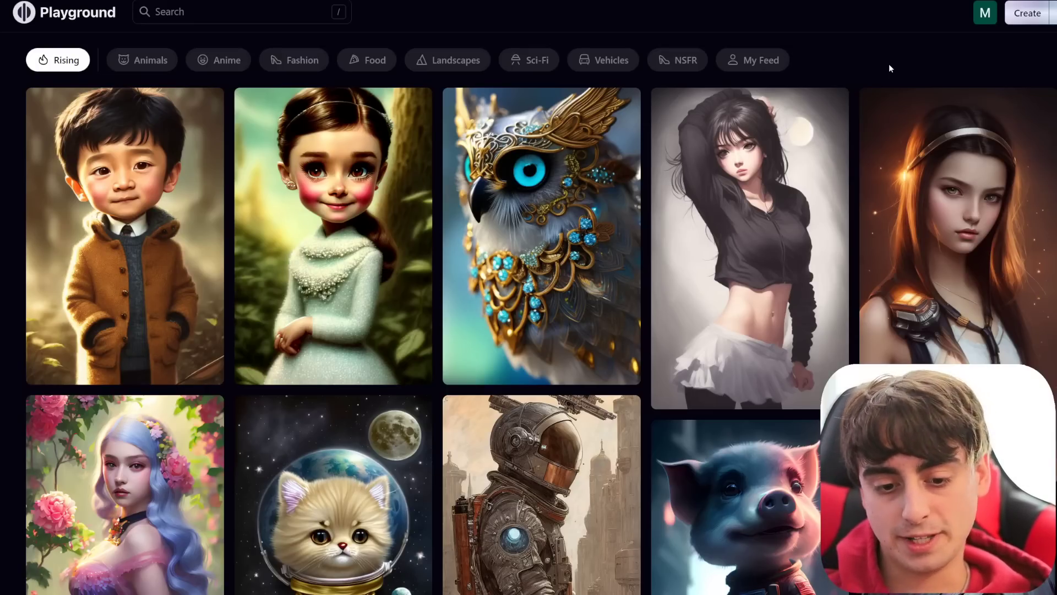
# Step: Open the Create workspace, dismiss the filters announcement, and check the Filter and Exclude options unchanged
pyautogui.click(1022, 13)
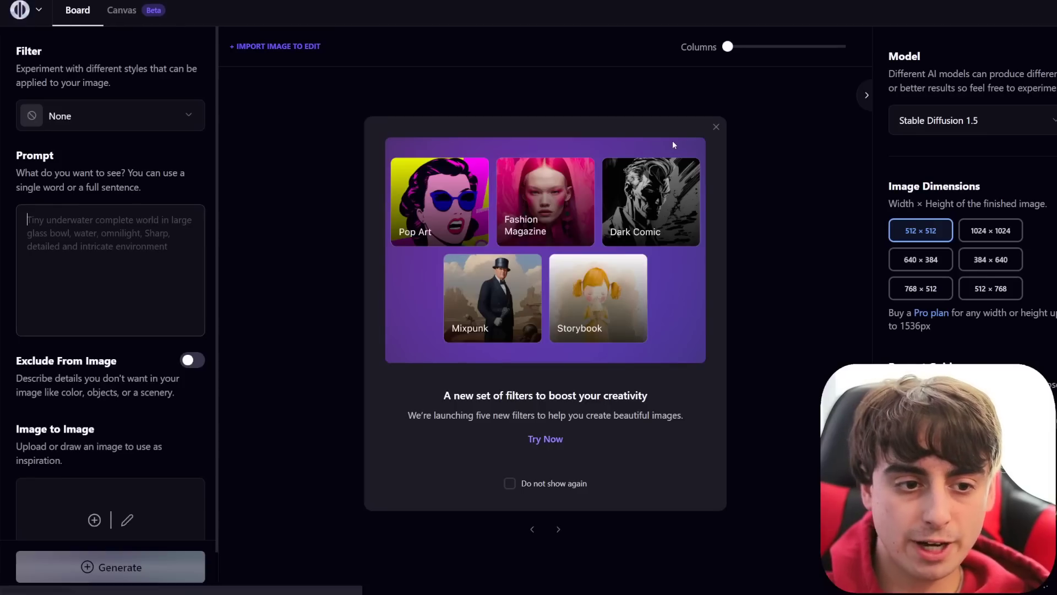
pyautogui.click(716, 128)
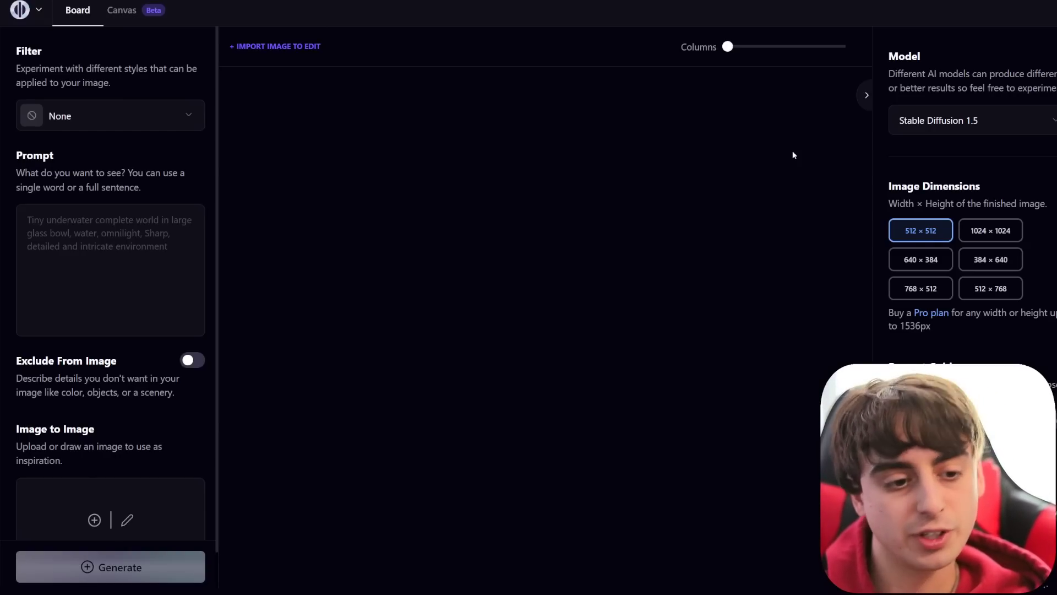
pyautogui.click(100, 127)
pyautogui.scroll(-3, 248, 303)
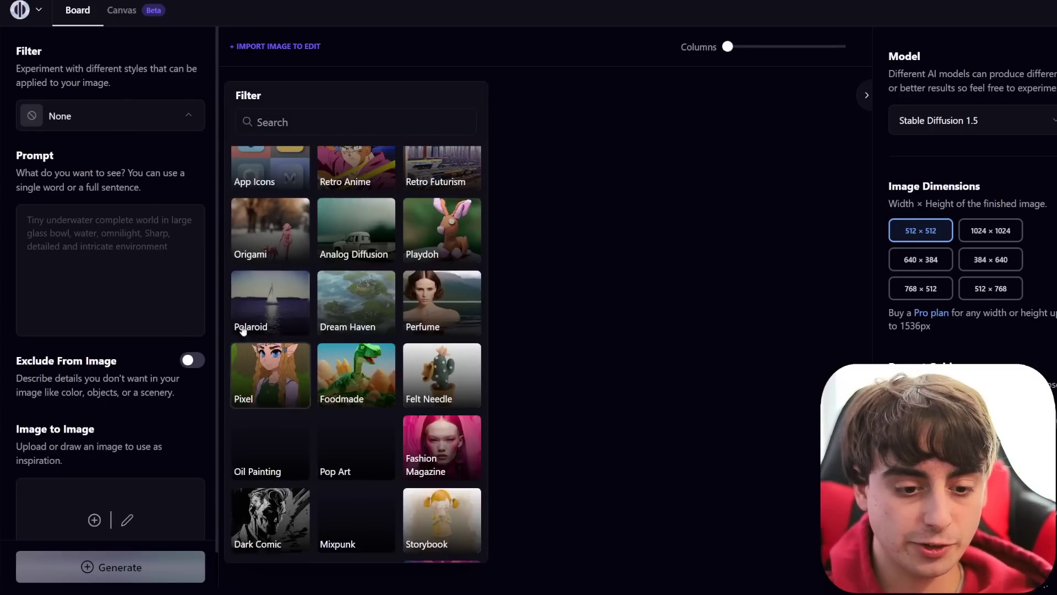
pyautogui.scroll(2, 411, 345)
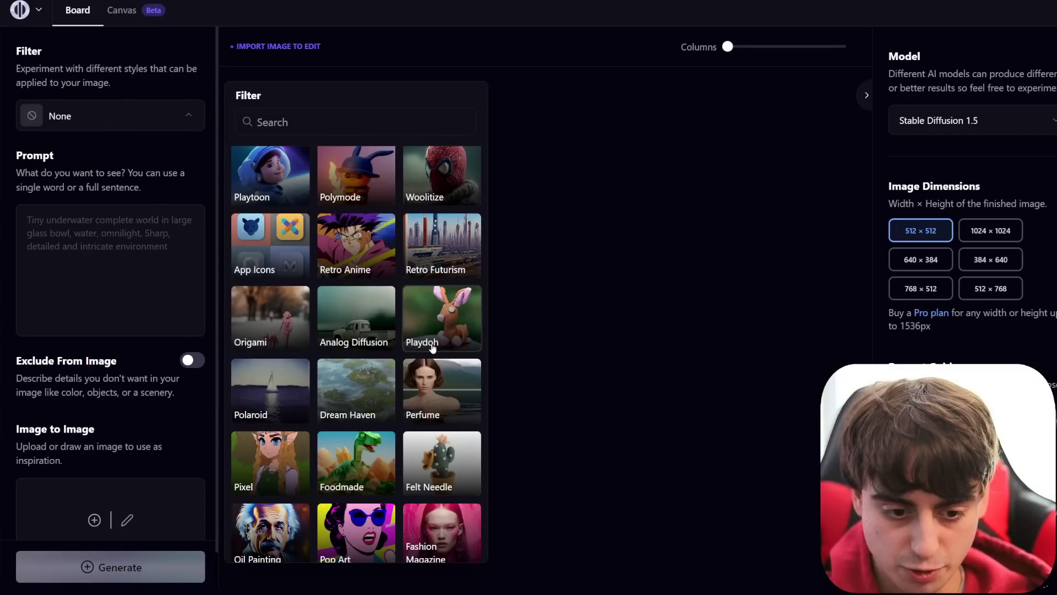
pyautogui.click(154, 266)
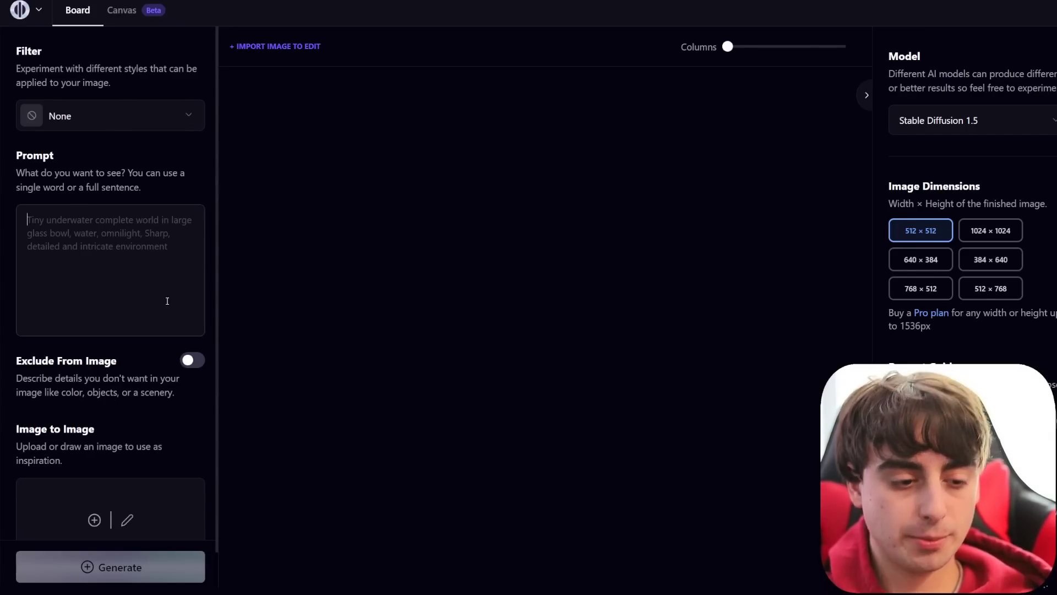
pyautogui.click(193, 359)
pyautogui.click(193, 360)
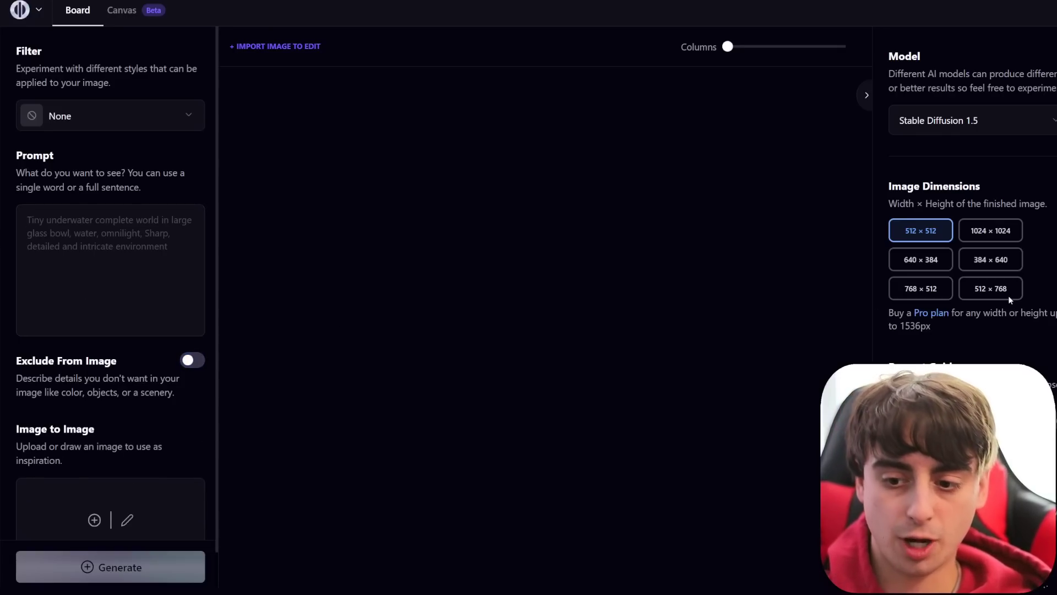
pyautogui.scroll(-4, 895, 183)
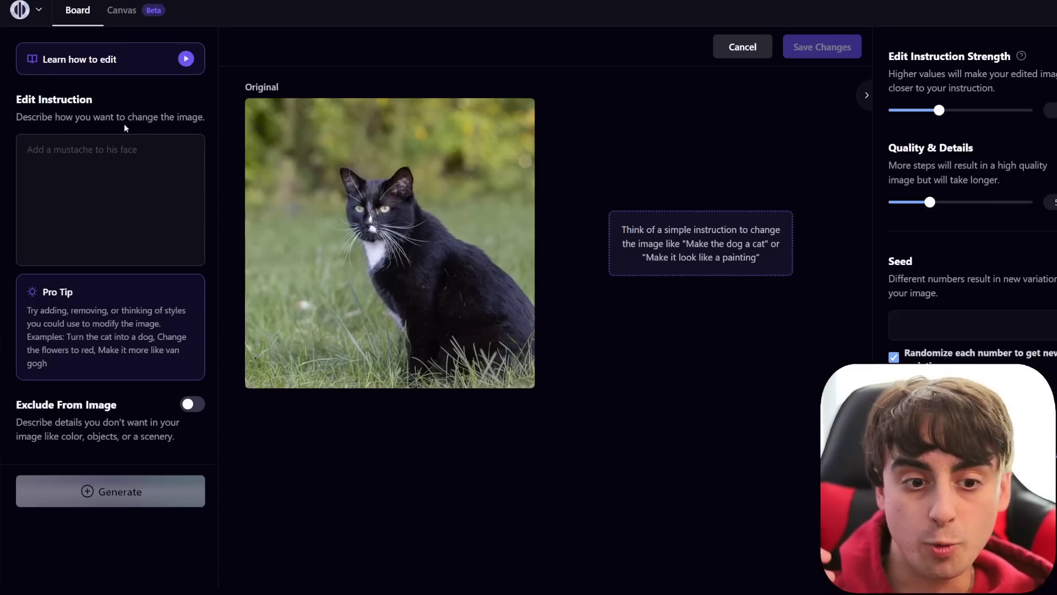
# Step: Generate the cat photo edit with the instruction 'give the cat a top hat'
pyautogui.write('give the cat a top hat')
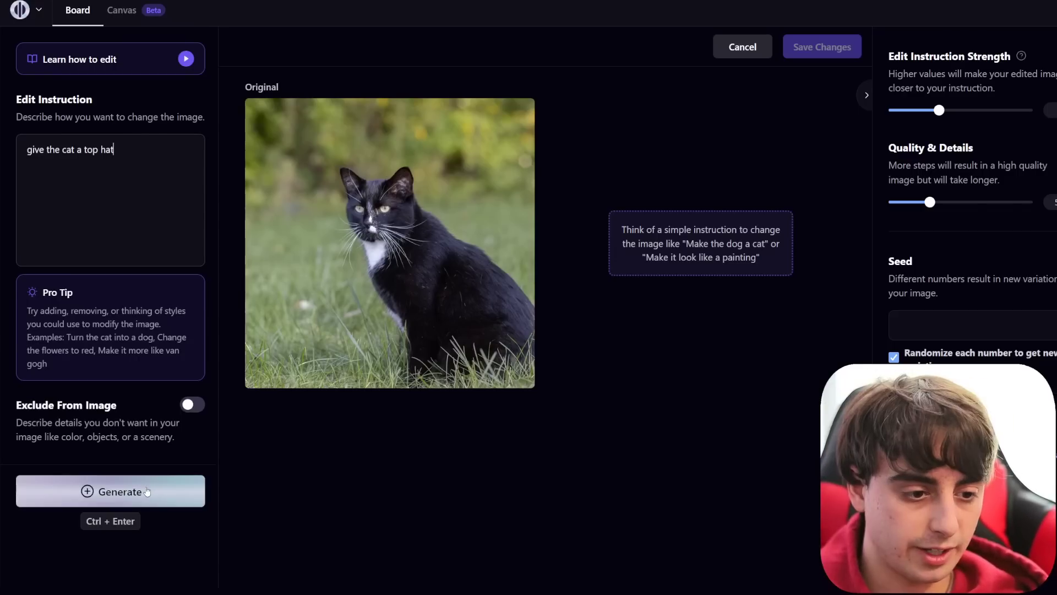
pyautogui.click(146, 491)
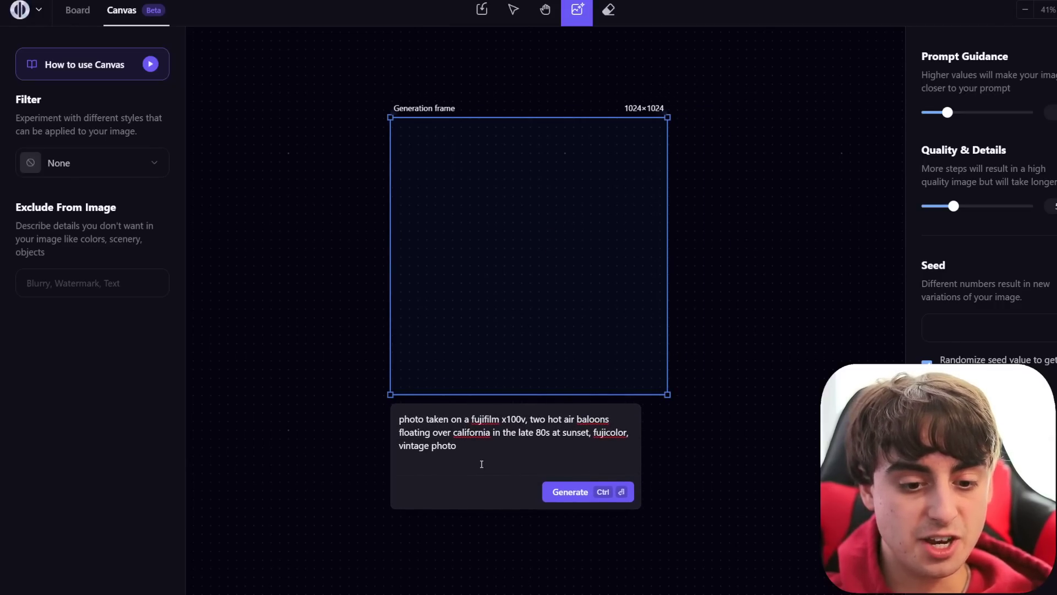
# Step: Delete the old hot-air-balloon prompt text
pyautogui.click(481, 462)
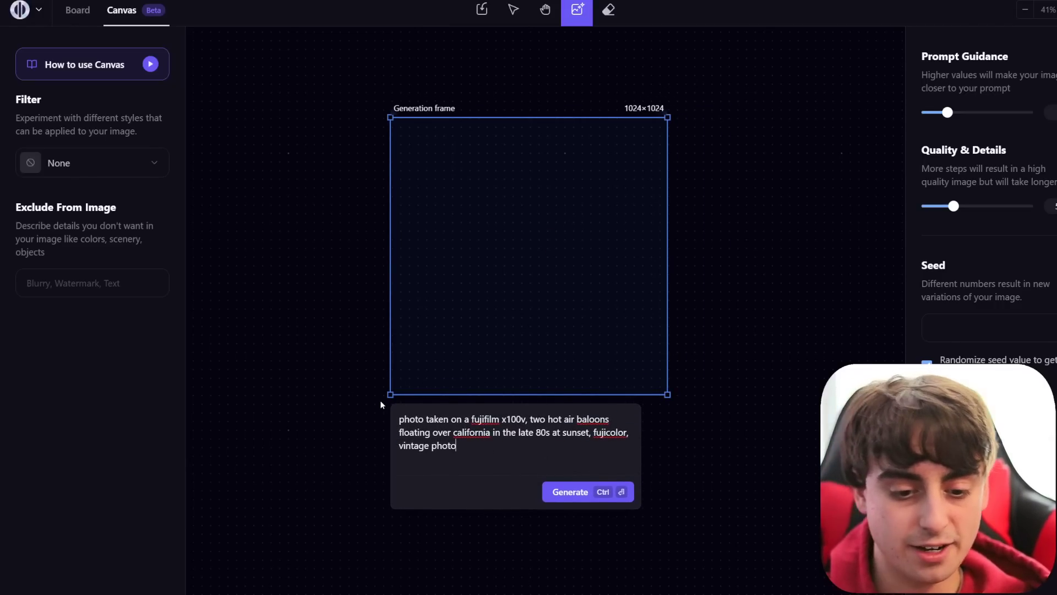
pyautogui.hotkey('ctrl', 'a')
pyautogui.press('BackSpace')
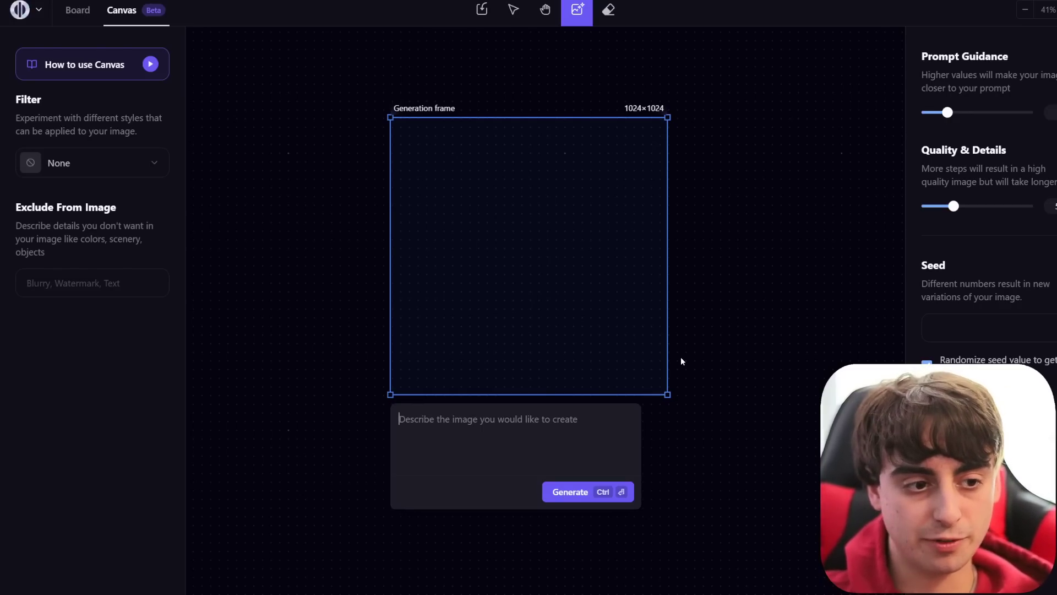
# Step: Leave the filter style unchanged and reposition the empty generation frame on the canvas
pyautogui.click(133, 172)
pyautogui.scroll(-3, 382, 286)
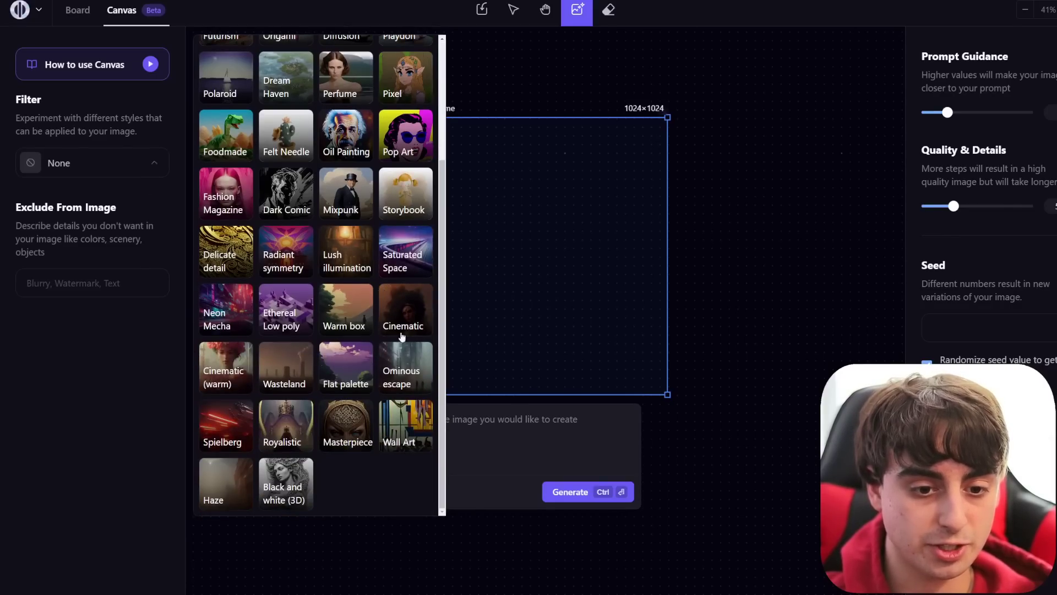
pyautogui.scroll(3, 402, 336)
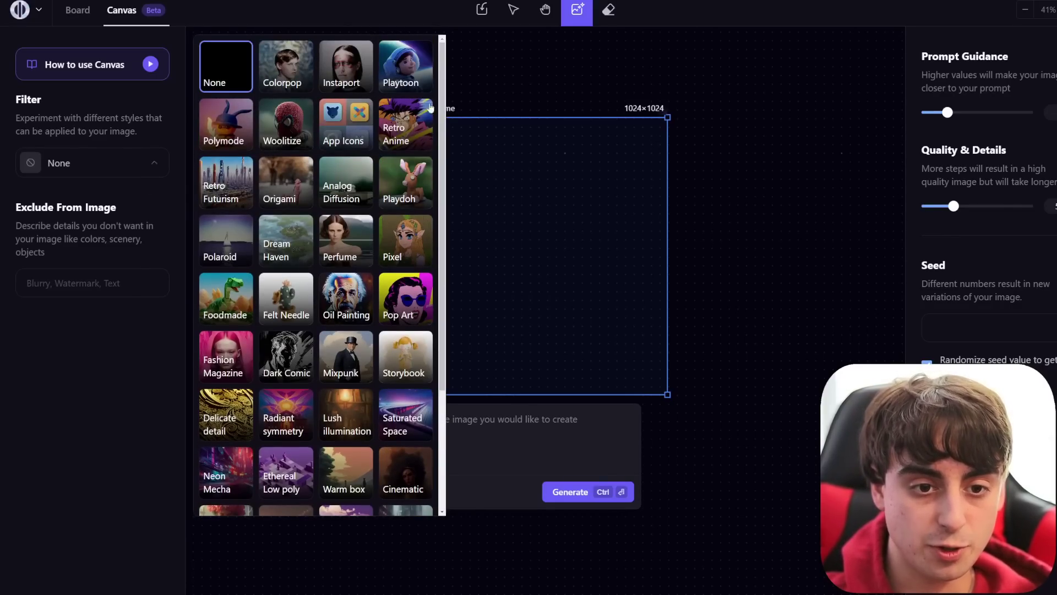
pyautogui.click(576, 212)
pyautogui.moveTo(517, 306)
pyautogui.mouseDown()
pyautogui.moveTo(641, 378)
pyautogui.moveTo(523, 309)
pyautogui.mouseUp()
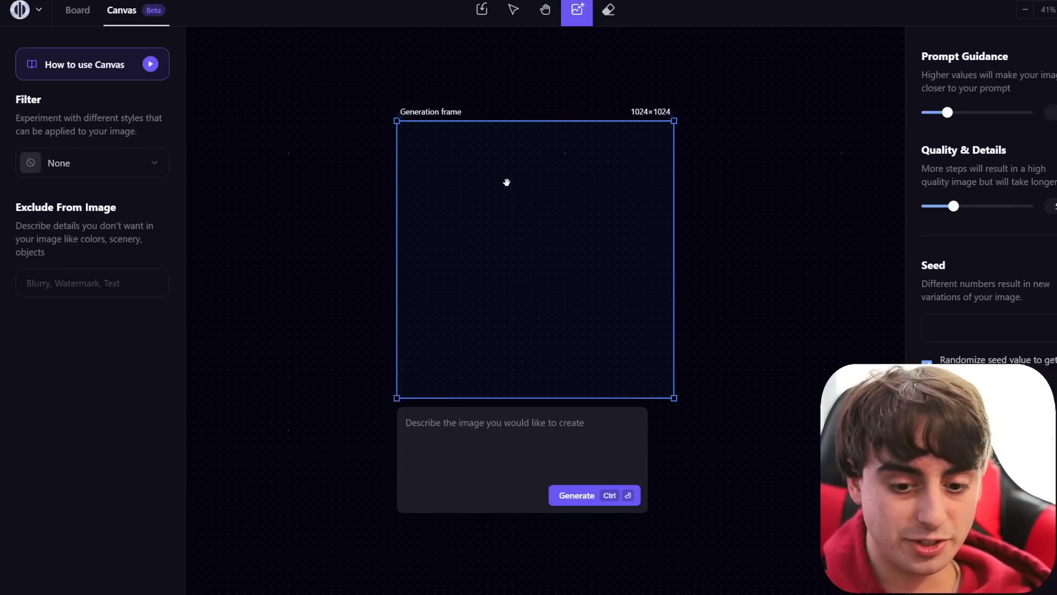
pyautogui.moveTo(449, 262)
pyautogui.mouseDown()
pyautogui.moveTo(288, 285)
pyautogui.moveTo(507, 278)
pyautogui.moveTo(432, 267)
pyautogui.mouseUp()
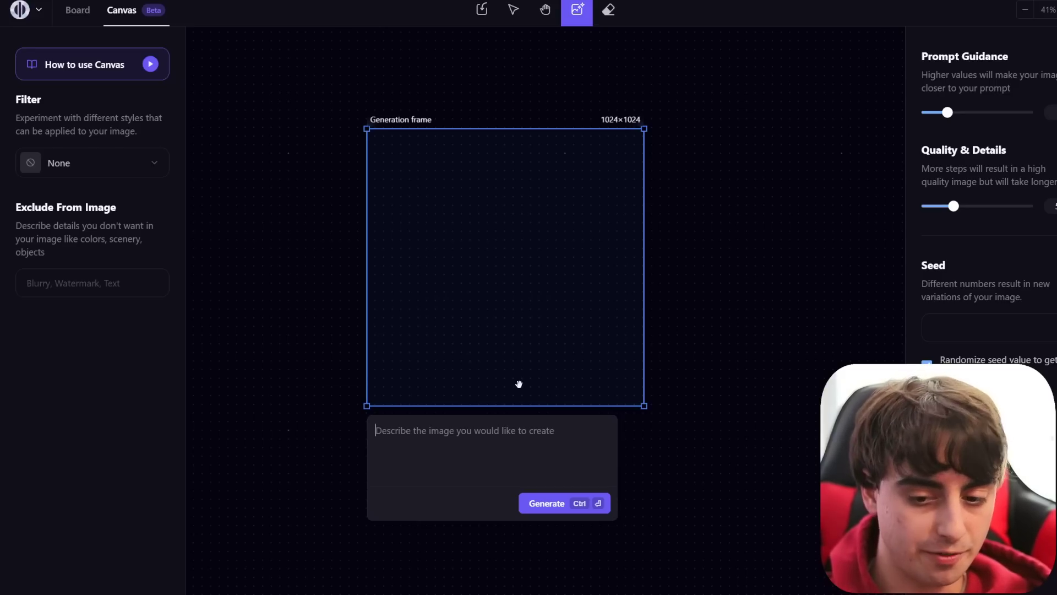
# Step: Paste the prompt of a girl on a floating sky island cliff and generate the 1024×1024 image
pyautogui.write('bright daylight, blue skies, 100mm close up detail photo of a teenage girl sitting on the edge of a cliff that is a part of a island floating in the sky, studio ghibli waterfall floating sky island, photo taken on a fujifilm x100v, sharp contrast, bokeh, cinematic lightroom, photography')
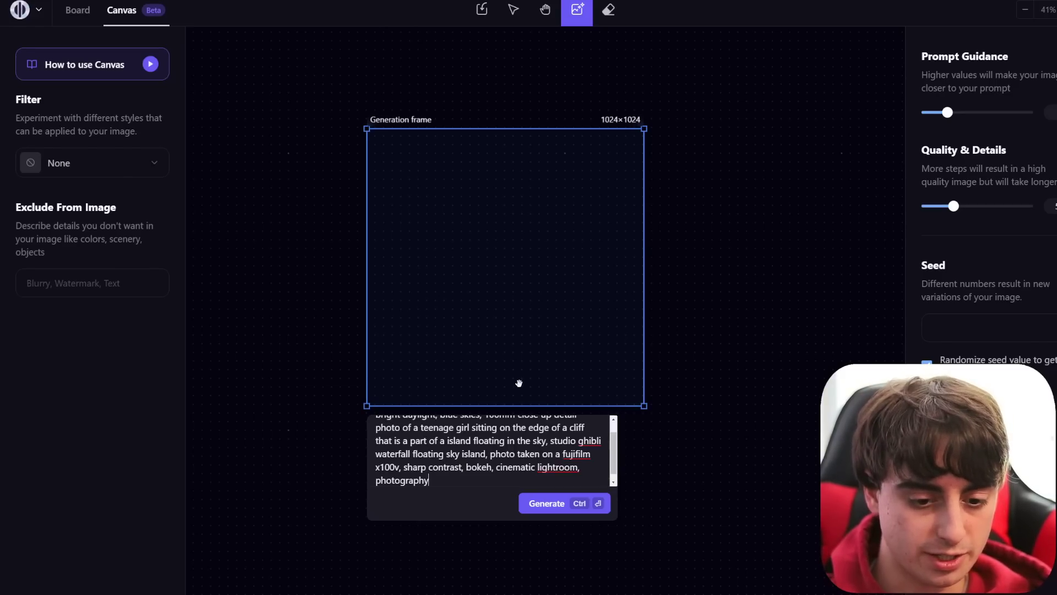
pyautogui.scroll(3, 542, 479)
pyautogui.click(562, 509)
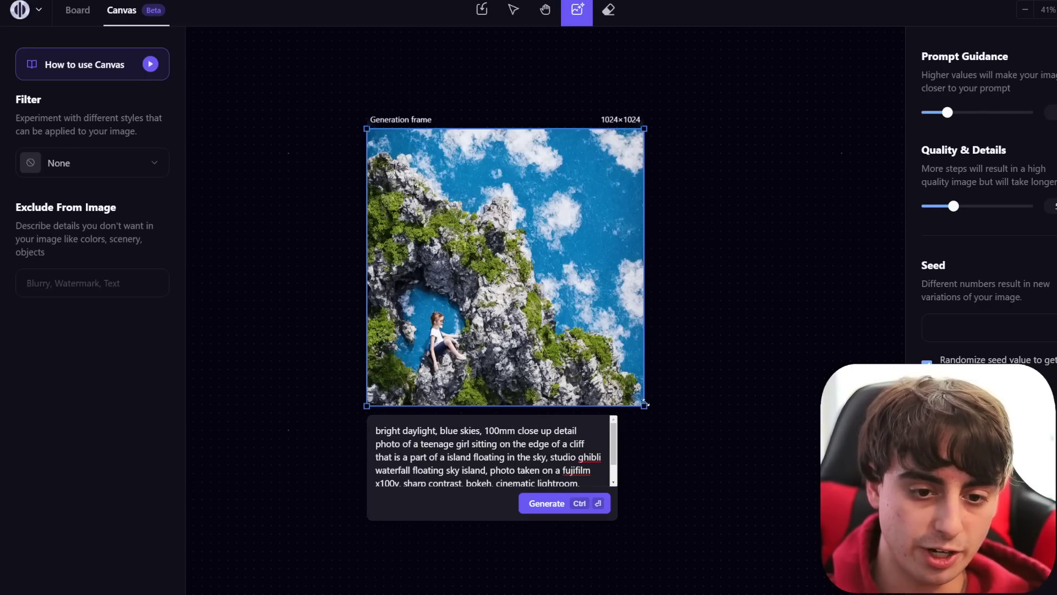
# Step: Resize the generation frame to 664×600 right of the sky-island image and drag the image to overlap it
pyautogui.moveTo(638, 398); pyautogui.dragTo(585, 342)
pyautogui.moveTo(466, 267); pyautogui.dragTo(716, 228)
pyautogui.moveTo(807, 297); pyautogui.dragTo(701, 161)
pyautogui.moveTo(661, 133); pyautogui.dragTo(667, 283)
pyautogui.moveTo(710, 315); pyautogui.dragTo(793, 349)
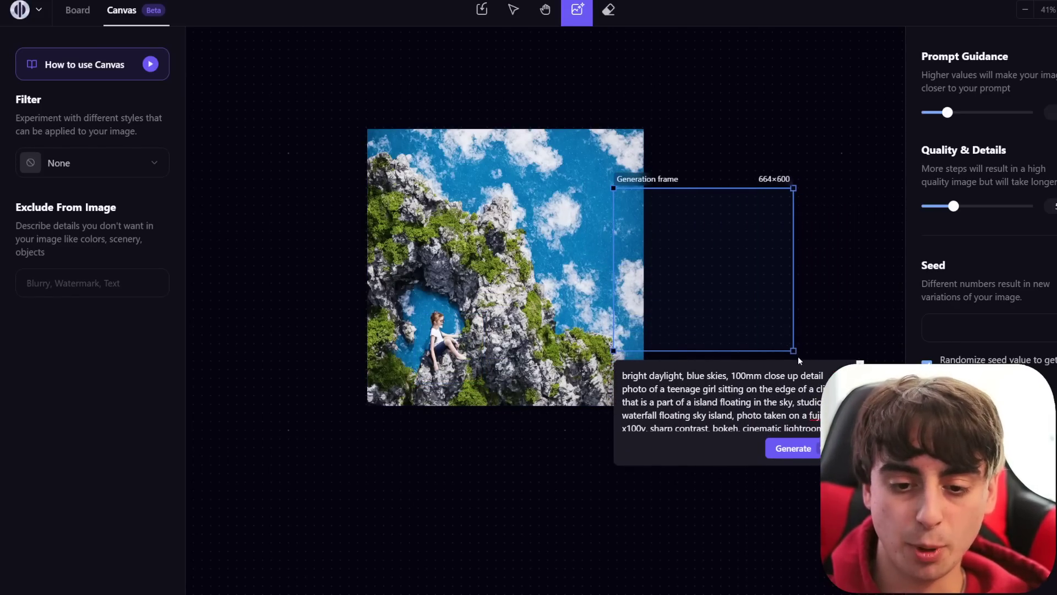
pyautogui.moveTo(701, 272); pyautogui.dragTo(732, 275)
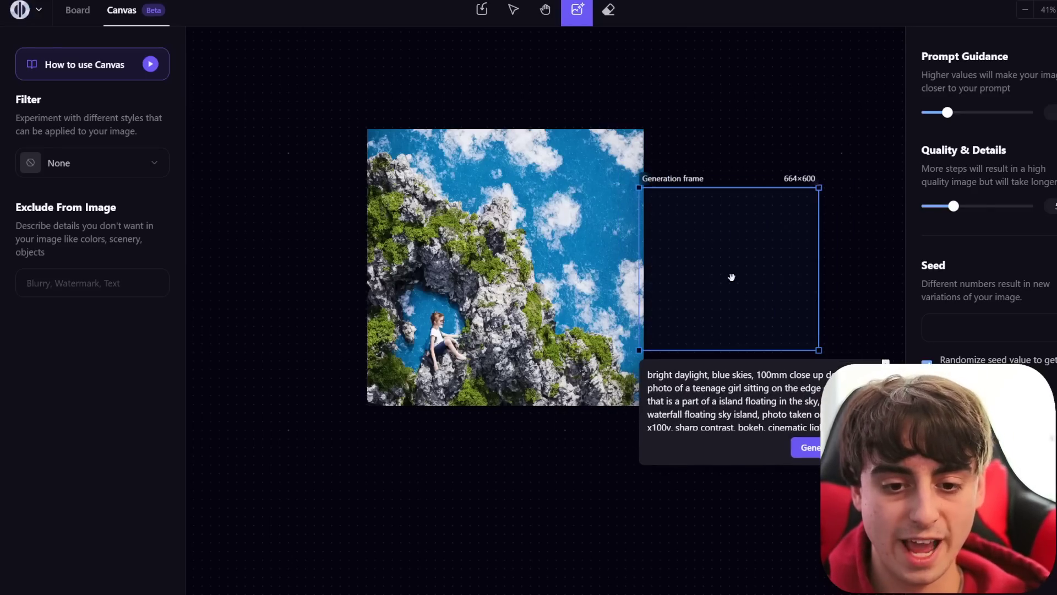
pyautogui.moveTo(553, 324); pyautogui.dragTo(612, 349)
pyautogui.moveTo(562, 226); pyautogui.dragTo(587, 214)
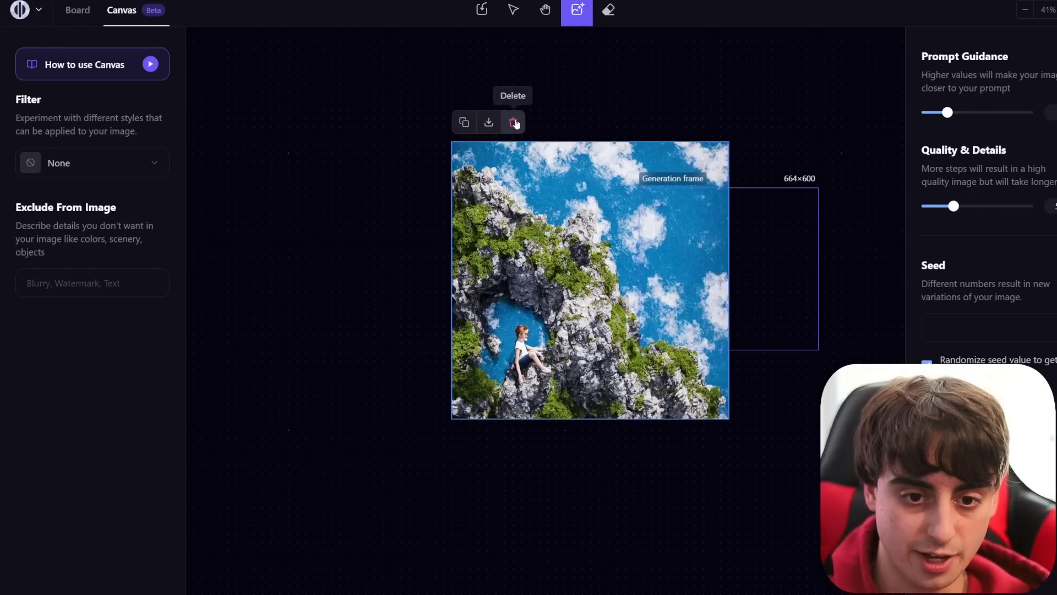
# Step: Replace the sky-island image with an imported photo of the girl on a rock beside the frame
pyautogui.click(514, 122)
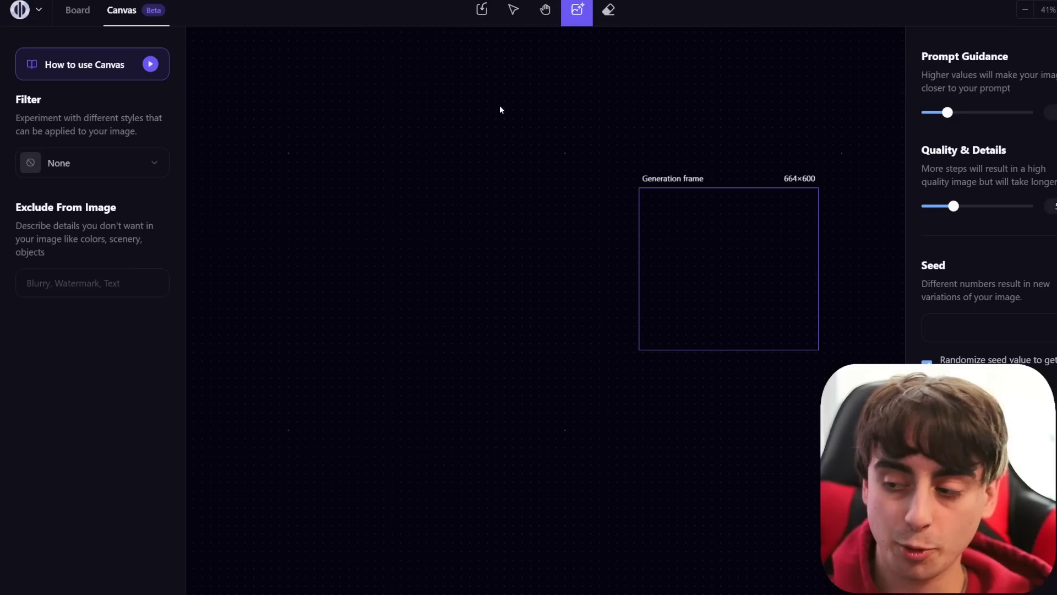
pyautogui.click(482, 23)
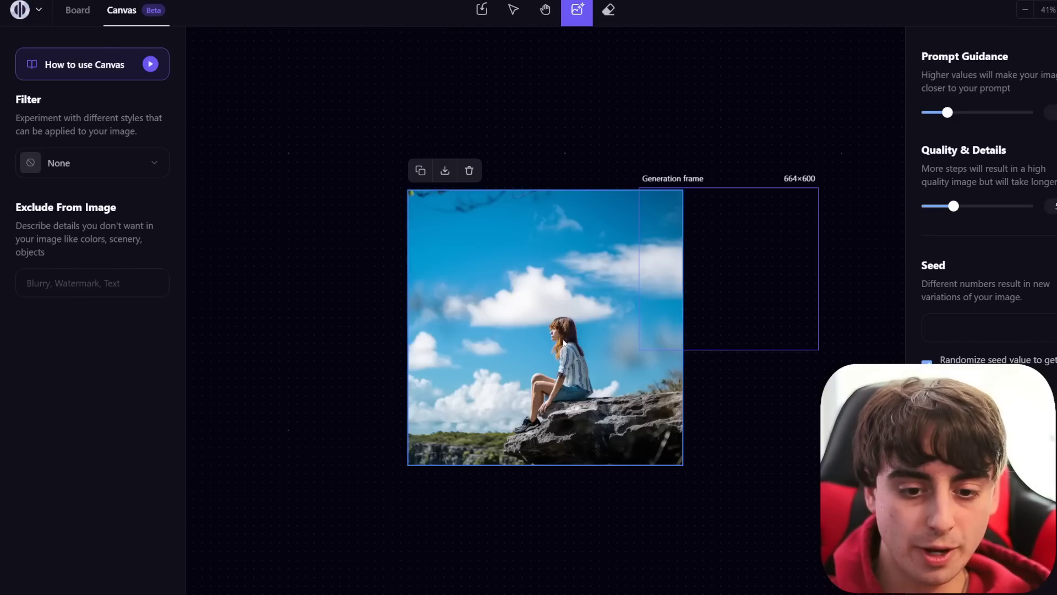
pyautogui.moveTo(569, 339); pyautogui.dragTo(577, 273)
pyautogui.moveTo(540, 239); pyautogui.dragTo(438, 272)
pyautogui.moveTo(671, 231); pyautogui.dragTo(532, 221)
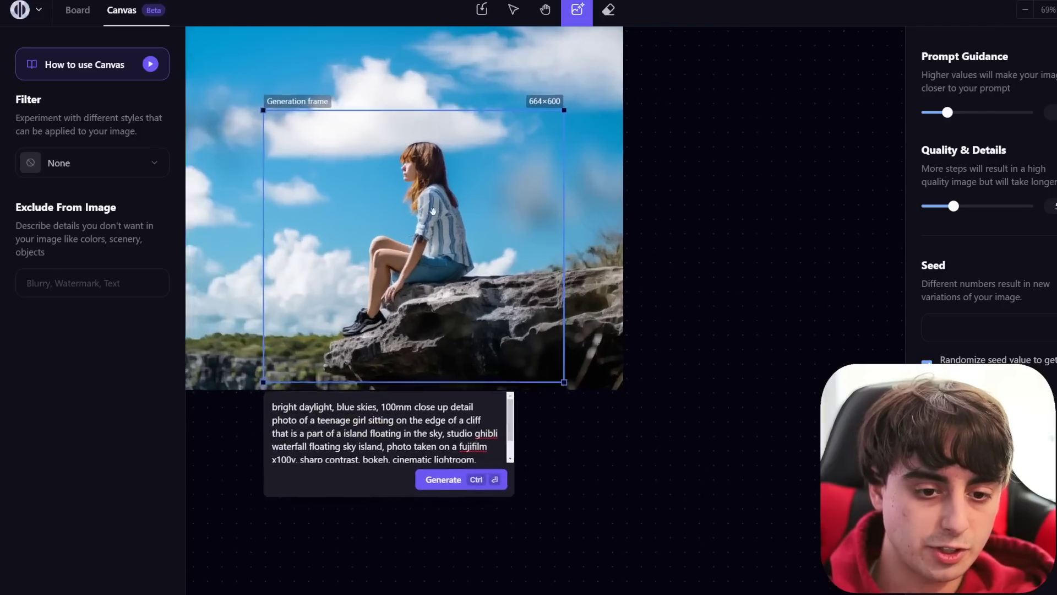
# Step: Zoom in and position the generation frame around the girl
pyautogui.scroll(10, 433, 210)
pyautogui.scroll(-9, 302, 179)
pyautogui.scroll(6, 389, 211)
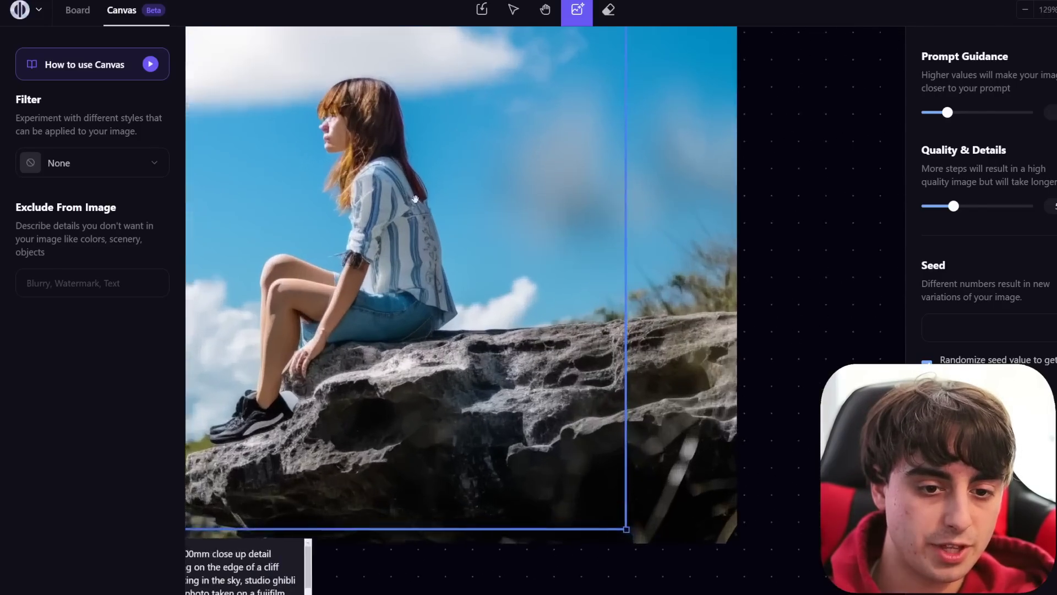
pyautogui.moveTo(731, 182); pyautogui.dragTo(878, 291)
pyautogui.moveTo(515, 219); pyautogui.dragTo(691, 297)
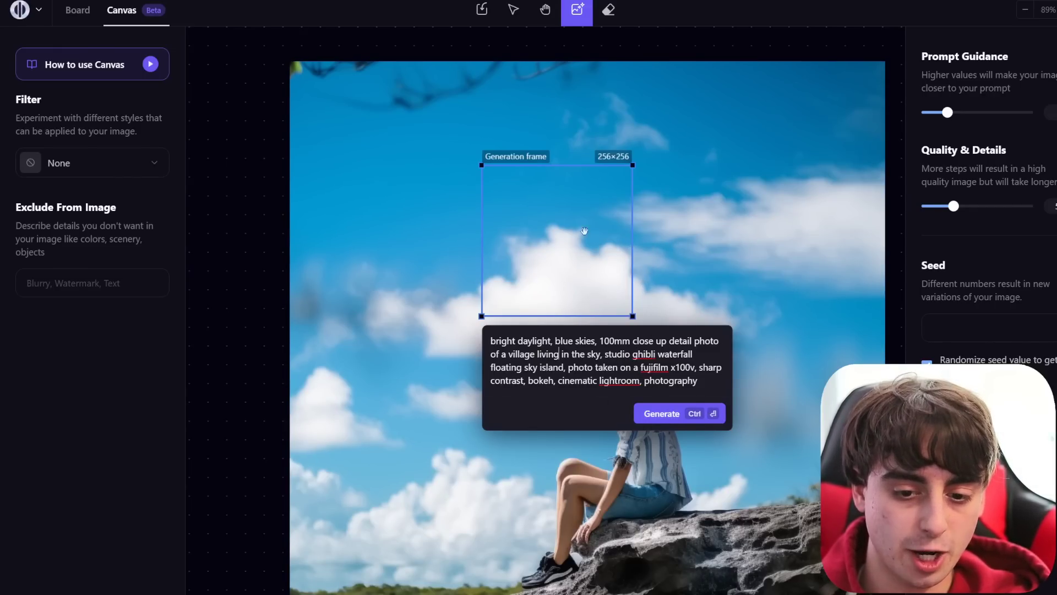
# Step: Generate a village in the sky, then re-frame the floating house and regenerate it on a cloud
pyautogui.click(666, 414)
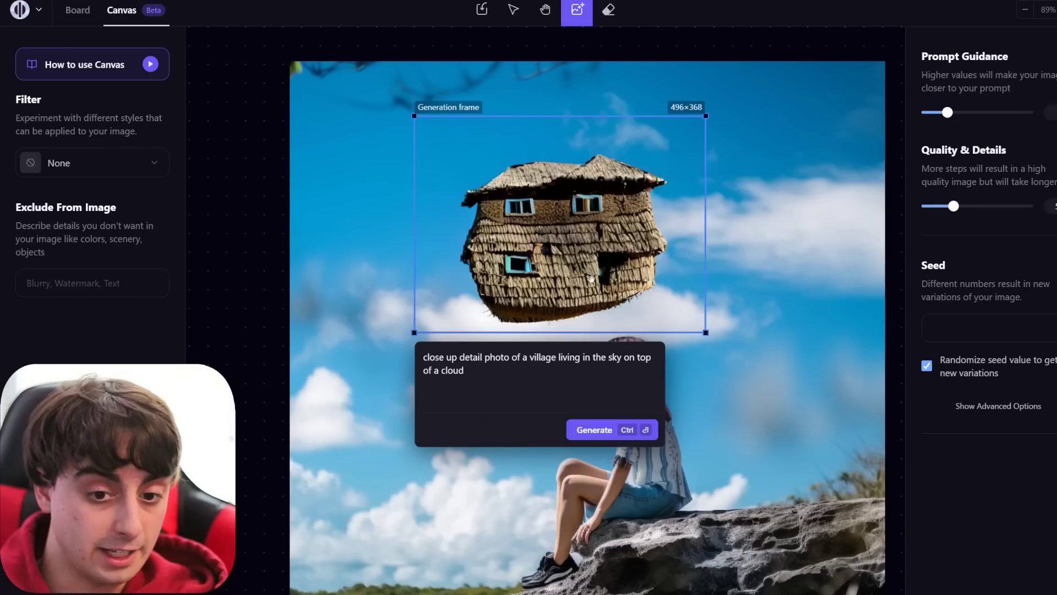
pyautogui.moveTo(609, 286); pyautogui.dragTo(912, 444)
pyautogui.scroll(-3, 637, 364)
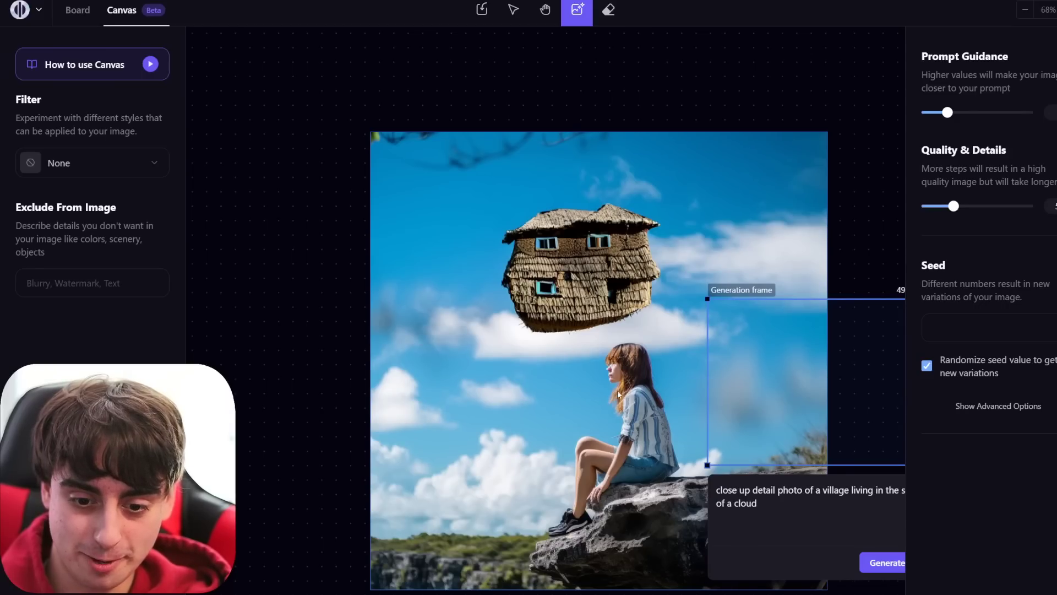
pyautogui.moveTo(793, 350); pyautogui.dragTo(560, 260)
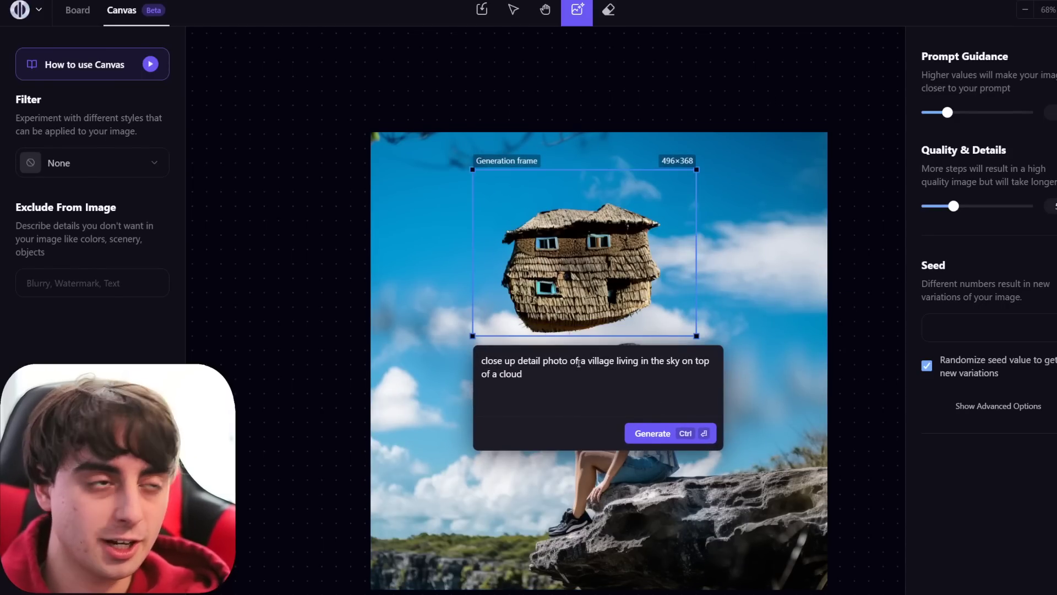
pyautogui.click(689, 440)
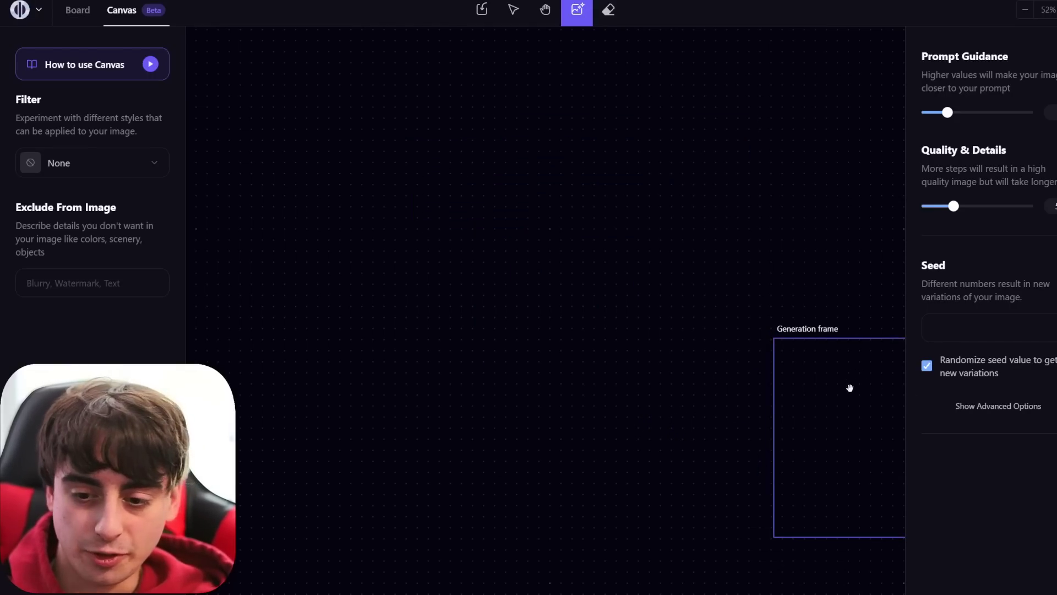
# Step: Move the frame to empty canvas, apply the Woolitize filter, resize it, and generate 'lemon character plush'
pyautogui.moveTo(880, 410); pyautogui.dragTo(541, 237)
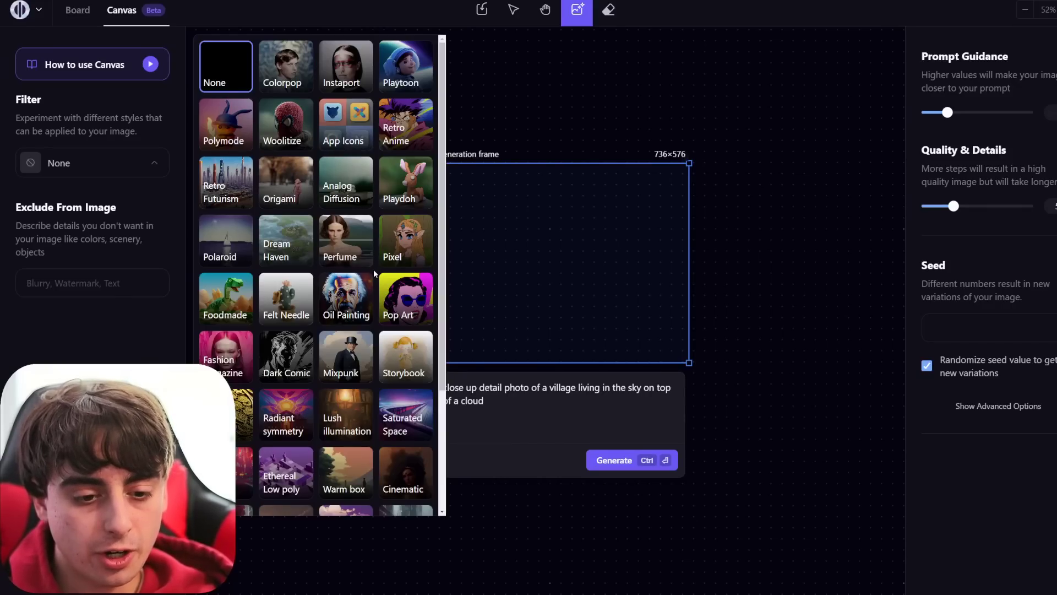
pyautogui.scroll(-3, 352, 295)
pyautogui.scroll(3, 352, 295)
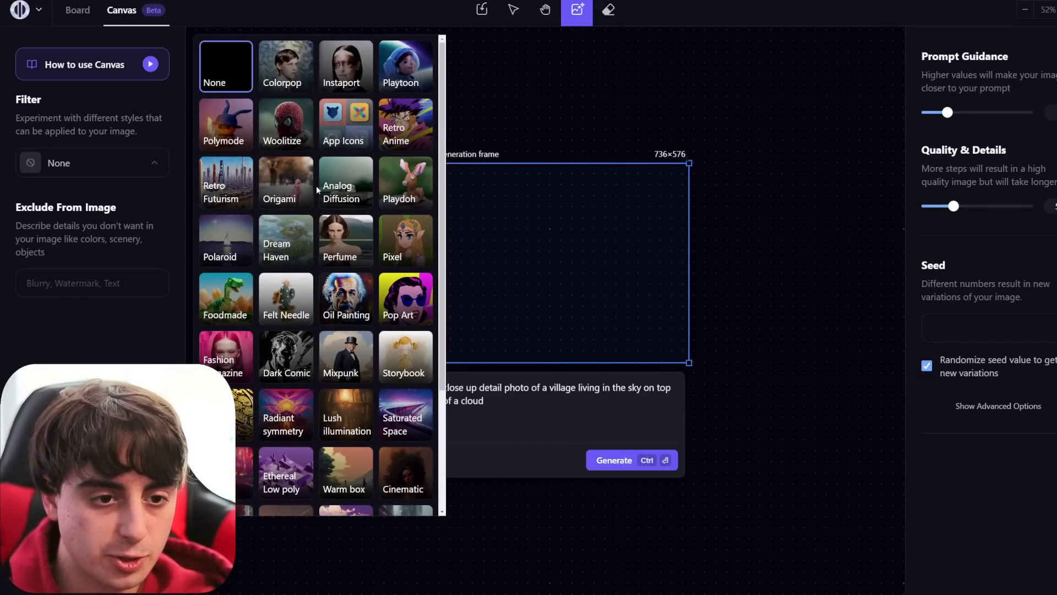
pyautogui.click(283, 130)
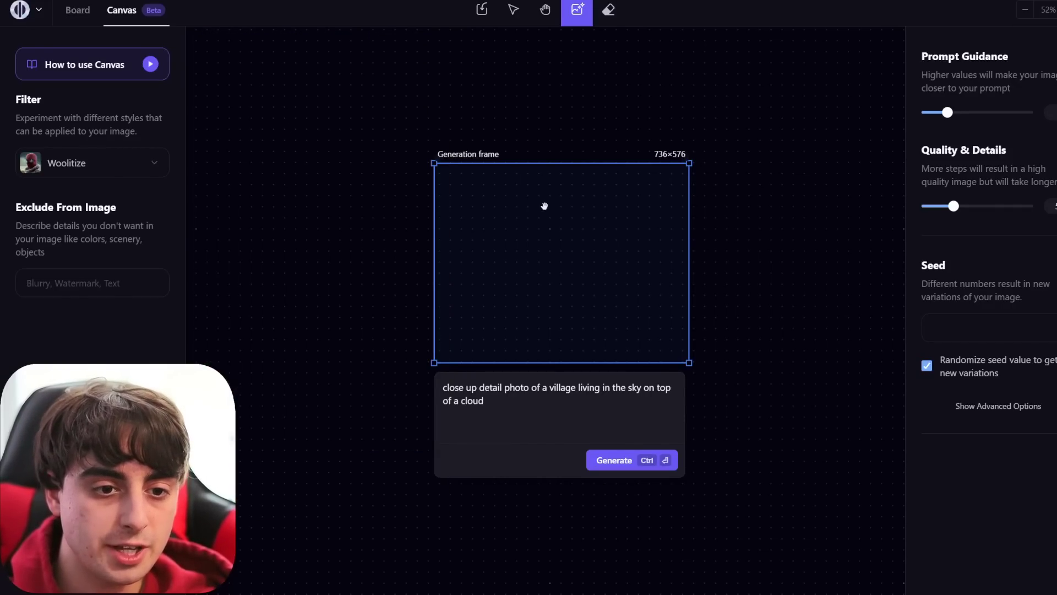
pyautogui.moveTo(690, 363); pyautogui.dragTo(676, 403)
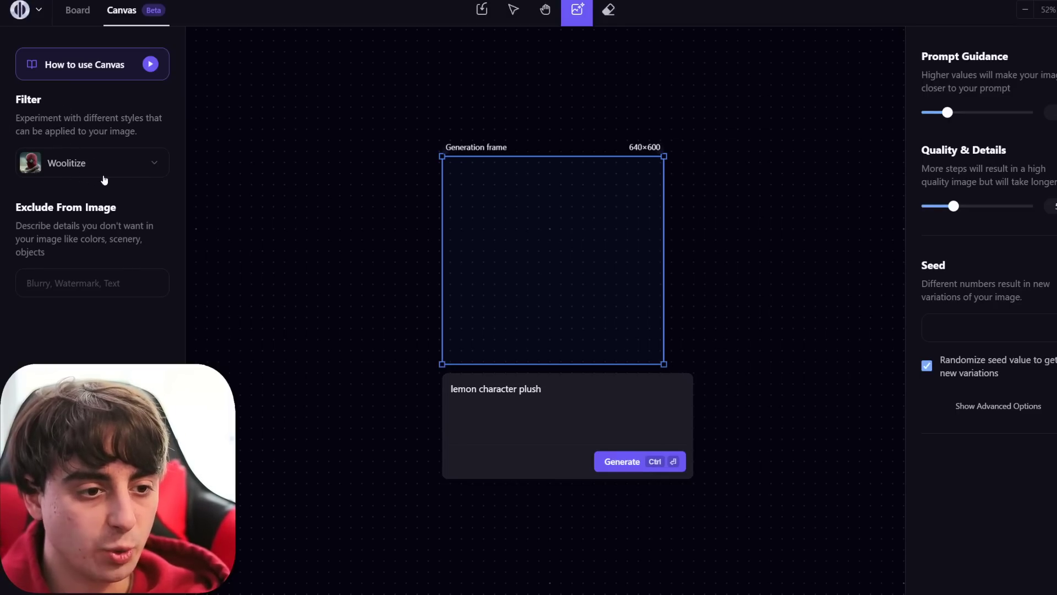
pyautogui.hotkey('ctrl', 'Return')
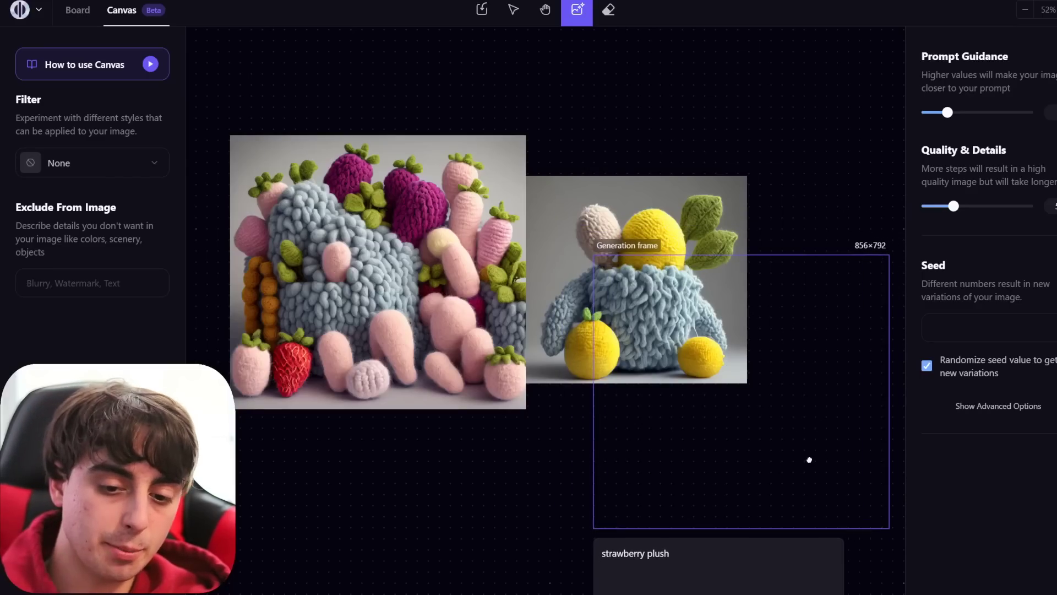
# Step: Rearrange the frames above the plush images and apply the Woolitize style filter
pyautogui.moveTo(810, 459); pyautogui.dragTo(821, 536)
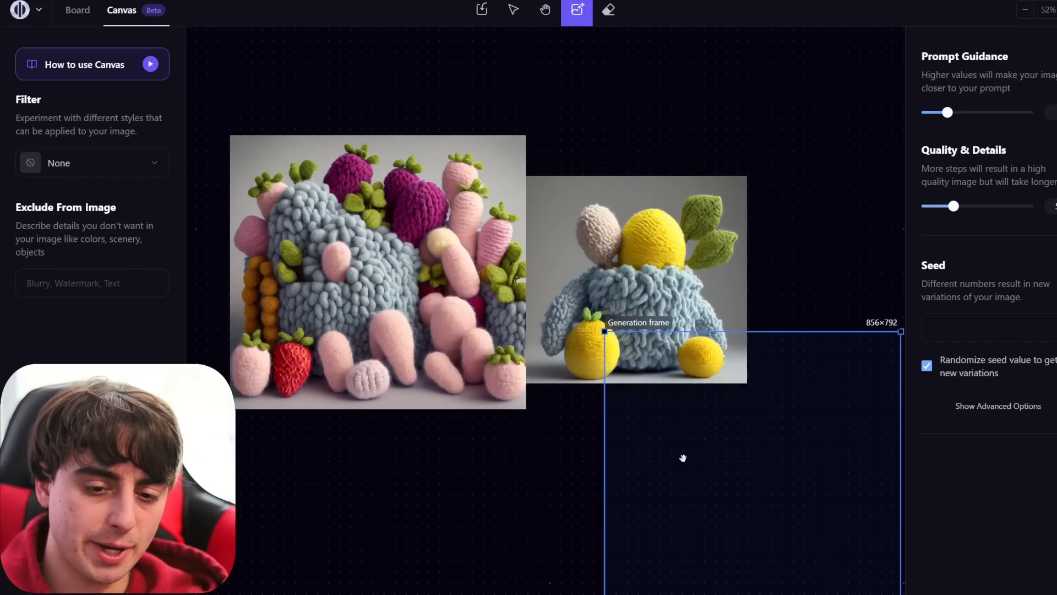
pyautogui.moveTo(745, 460); pyautogui.dragTo(603, 211)
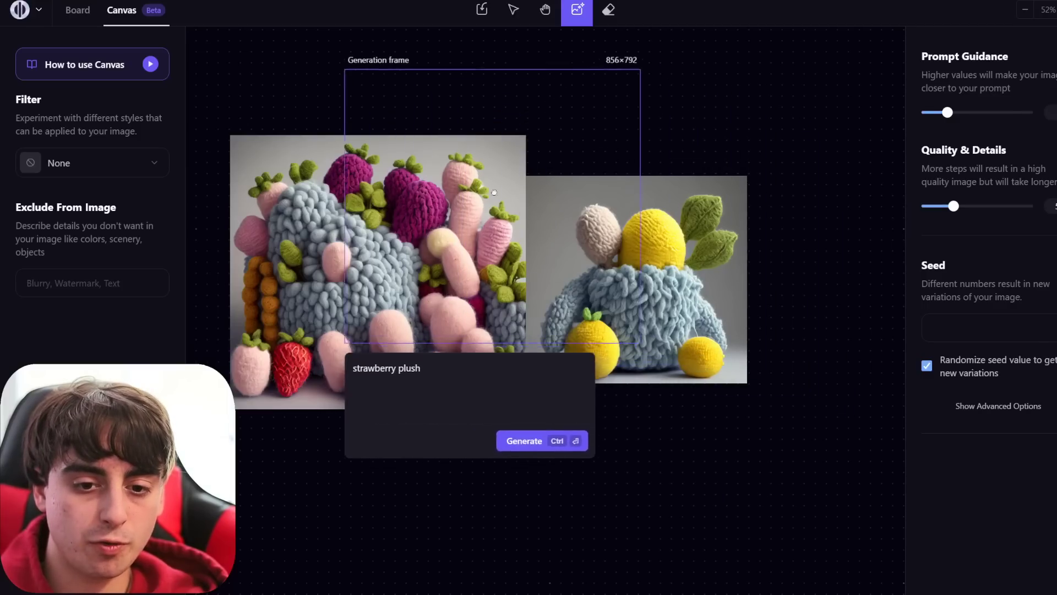
pyautogui.click(524, 185)
pyautogui.click(141, 176)
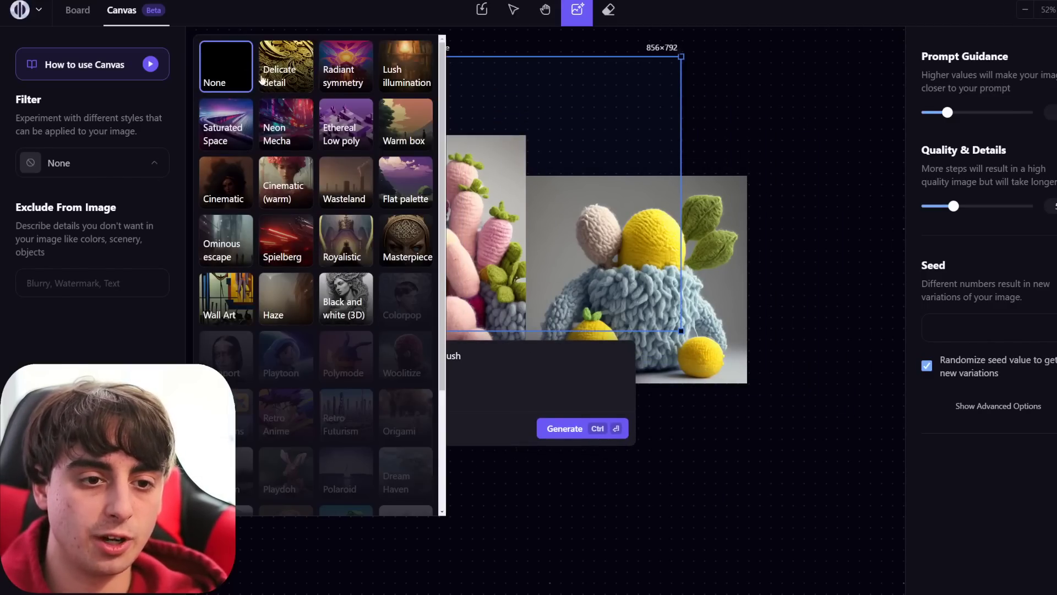
pyautogui.scroll(-3, 394, 222)
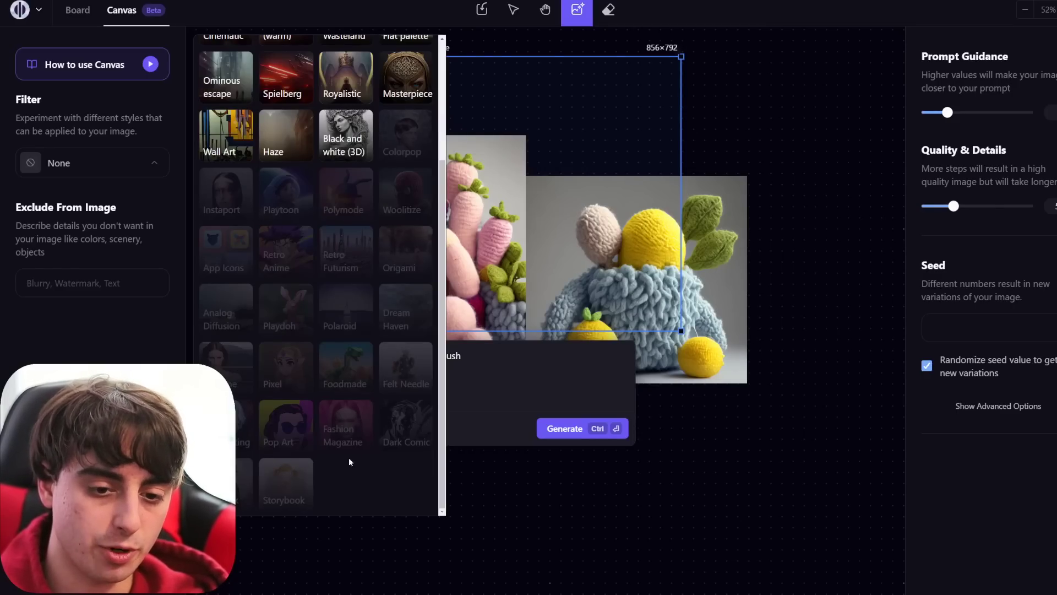
pyautogui.scroll(3, 336, 215)
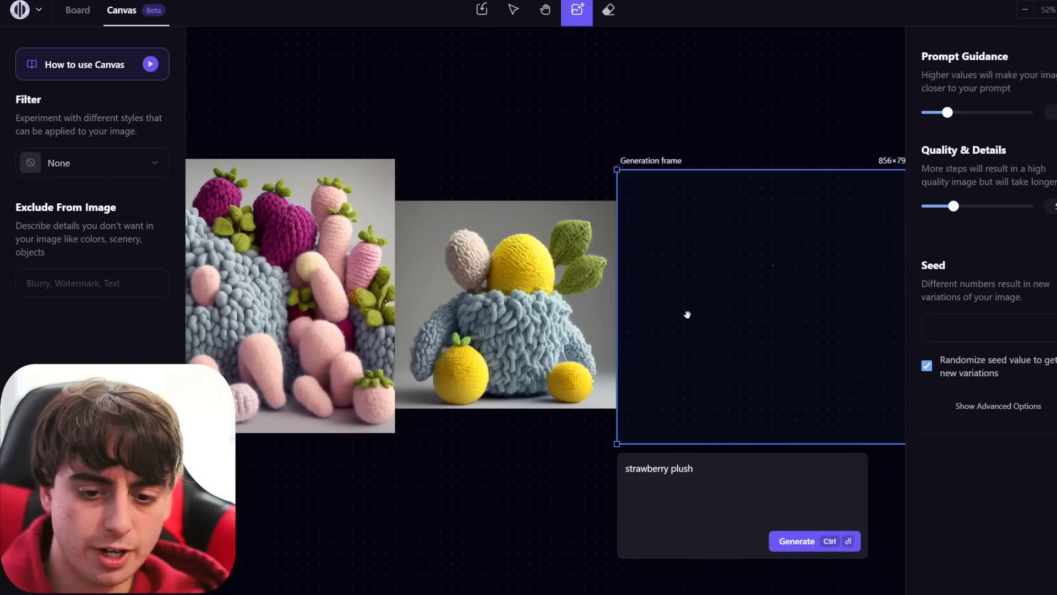
pyautogui.click(110, 165)
pyautogui.click(287, 110)
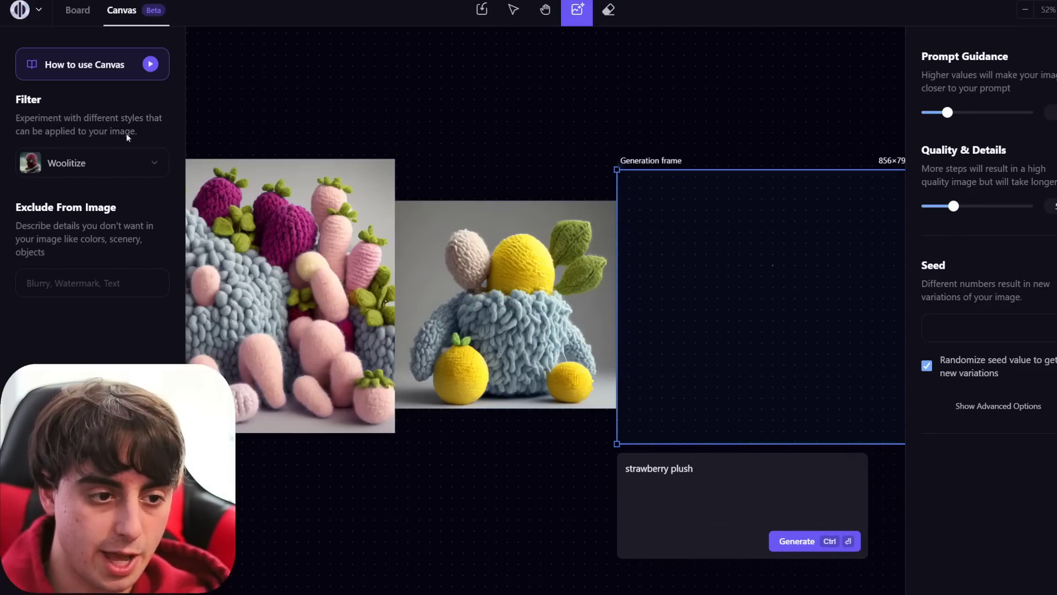
# Step: Position the generation frame across the join of the strawberry and lemon images
pyautogui.moveTo(298, 440); pyautogui.dragTo(511, 429)
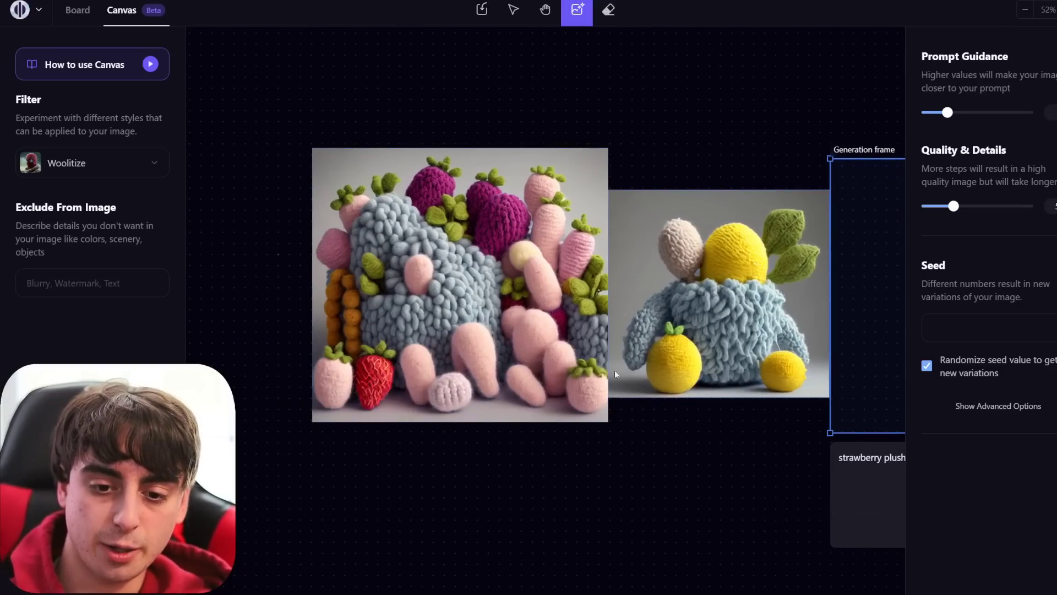
pyautogui.moveTo(887, 317); pyautogui.dragTo(524, 298)
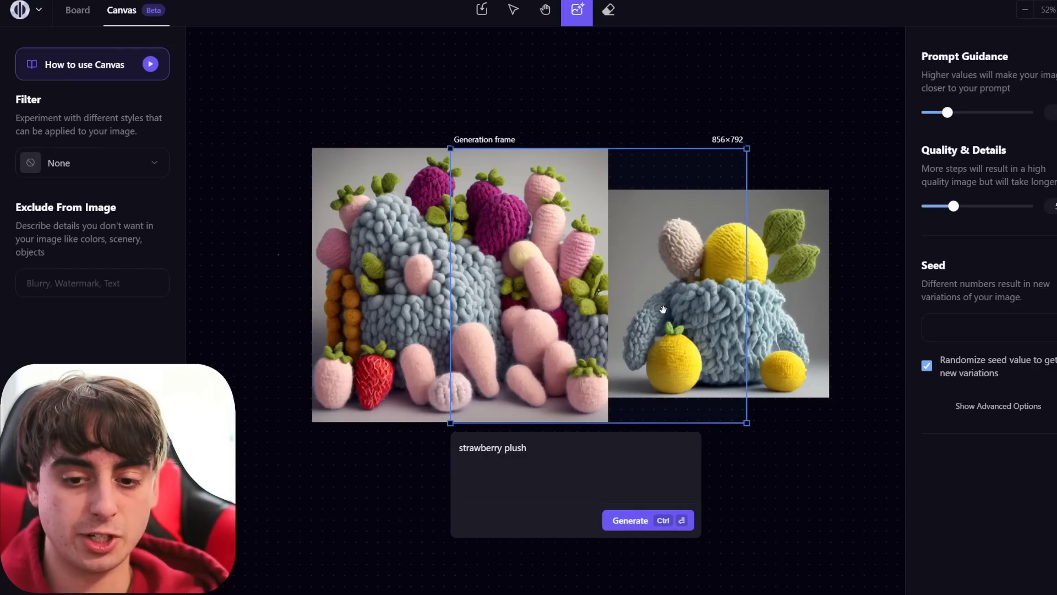
pyautogui.moveTo(628, 215); pyautogui.dragTo(595, 342)
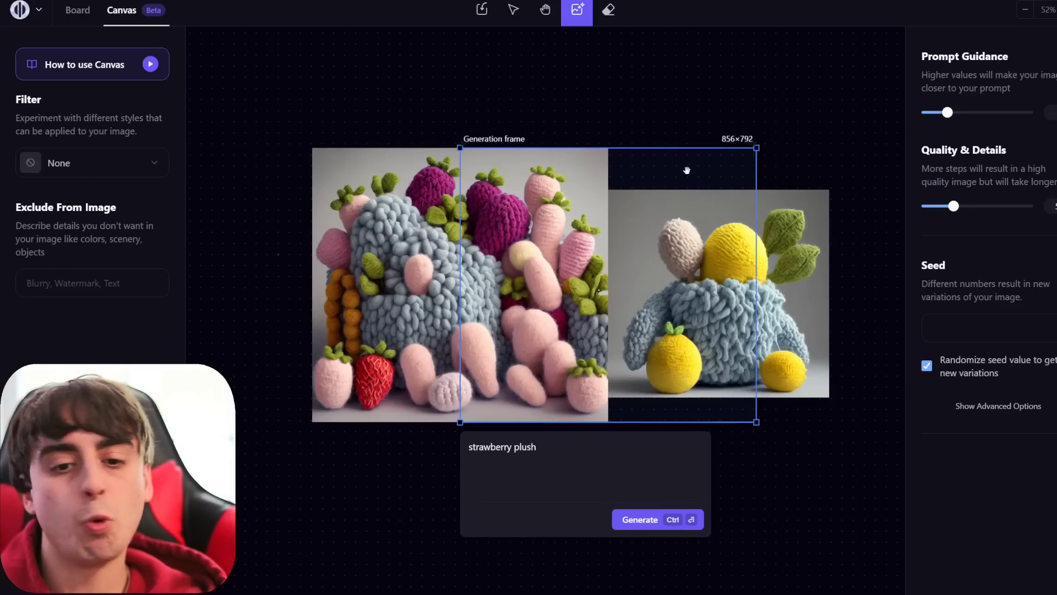
# Step: Erase the strawberry image's touching edge and edit the prompt to 'photograph of a wool plush of fruits'
pyautogui.click(609, 11)
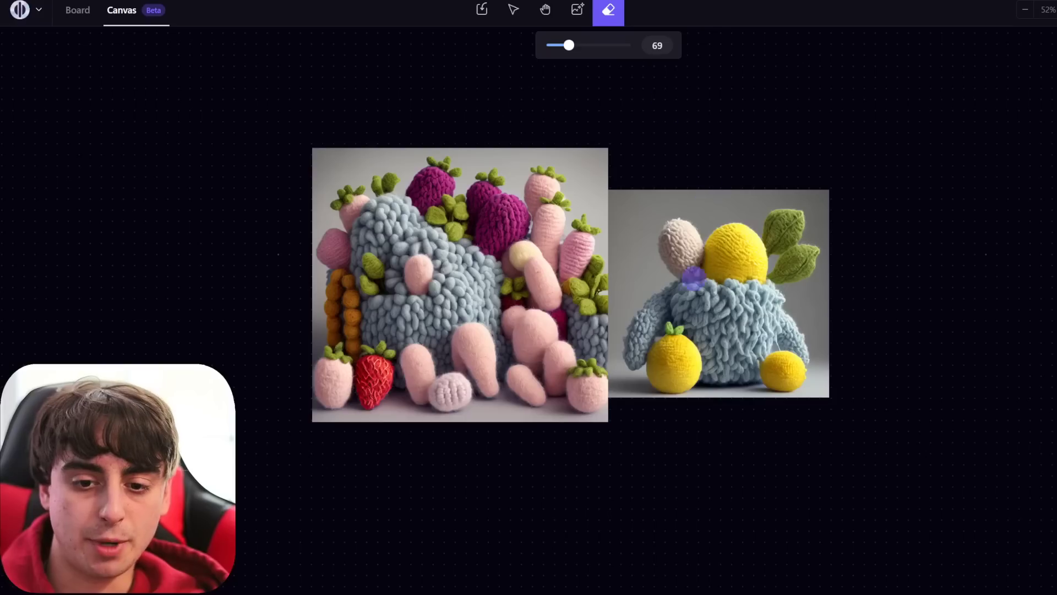
pyautogui.moveTo(598, 418)
pyautogui.mouseDown()
pyautogui.moveTo(616, 372)
pyautogui.moveTo(575, 426)
pyautogui.moveTo(602, 379)
pyautogui.moveTo(580, 422)
pyautogui.moveTo(596, 369)
pyautogui.moveTo(610, 185)
pyautogui.moveTo(613, 350)
pyautogui.moveTo(639, 164)
pyautogui.moveTo(602, 214)
pyautogui.moveTo(584, 153)
pyautogui.moveTo(581, 309)
pyautogui.moveTo(553, 411)
pyautogui.moveTo(583, 410)
pyautogui.moveTo(553, 384)
pyautogui.mouseUp()
pyautogui.moveTo(552, 385); pyautogui.dragTo(585, 263)
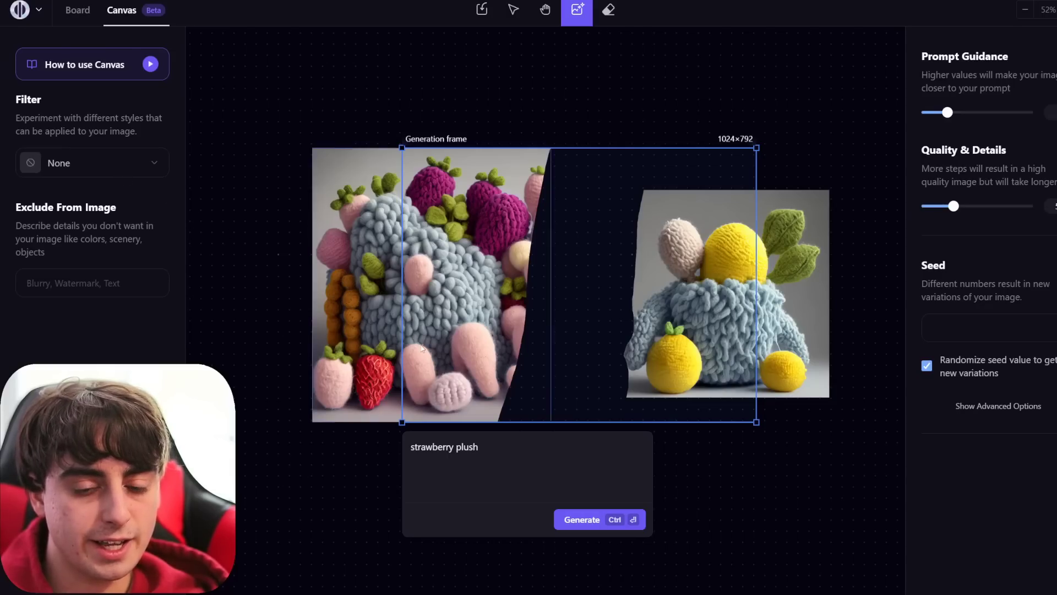
pyautogui.doubleClick(457, 447)
pyautogui.click(501, 457)
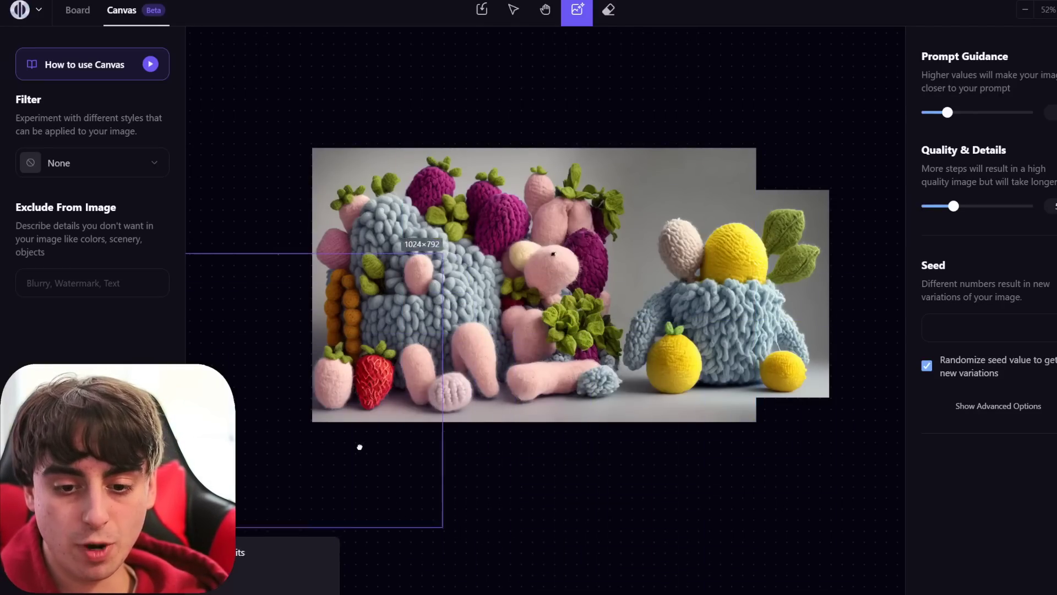
# Step: Zoom in on the blended knitted image and open the filter list, closing it unchanged
pyautogui.scroll(5, 644, 350)
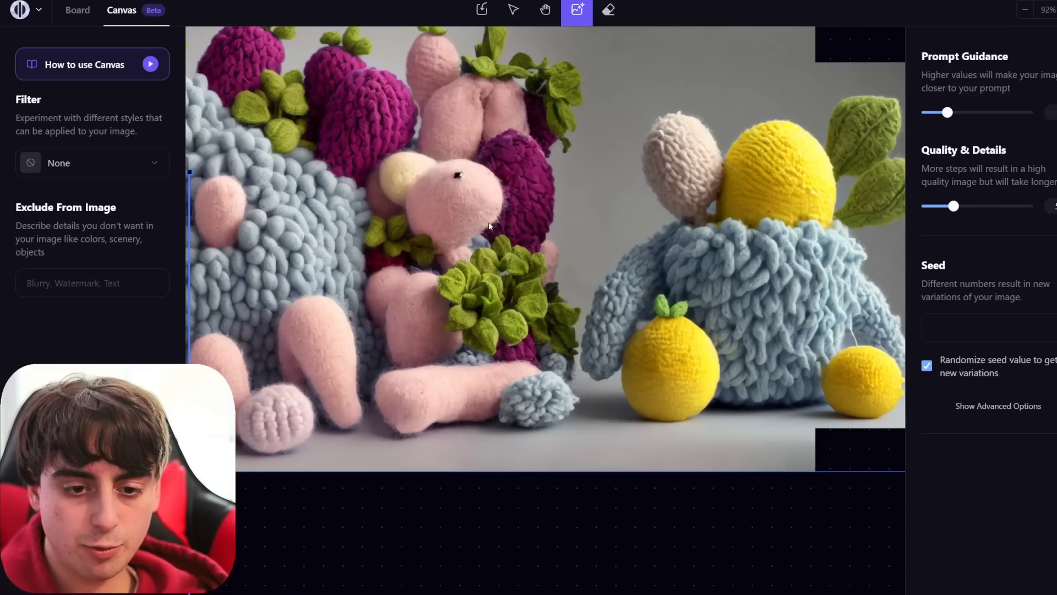
pyautogui.scroll(2, 477, 137)
pyautogui.scroll(-2, 477, 138)
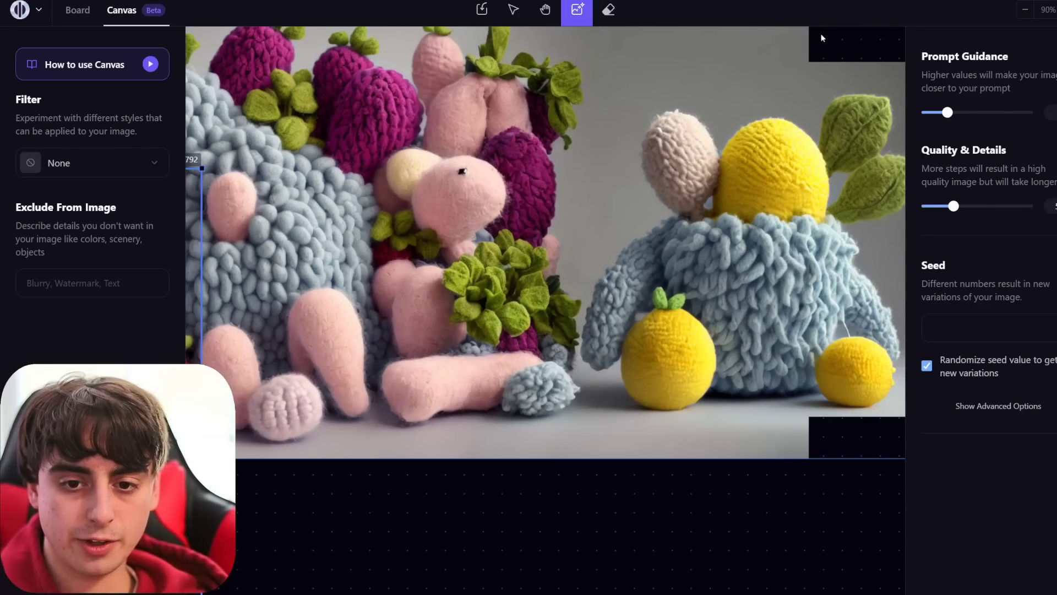
pyautogui.moveTo(823, 38); pyautogui.dragTo(834, 110)
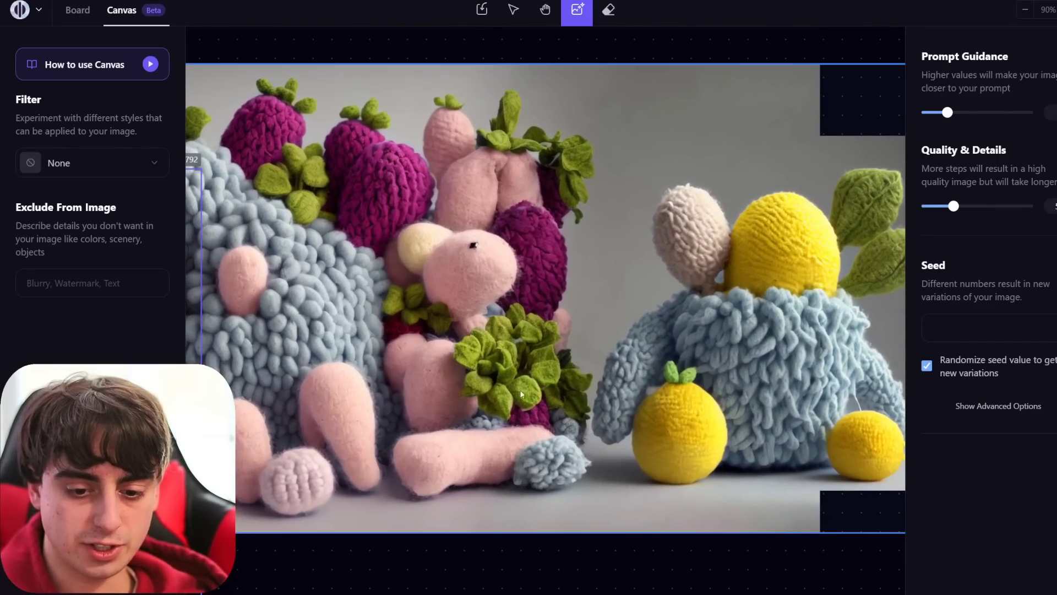
pyautogui.scroll(-10, 610, 329)
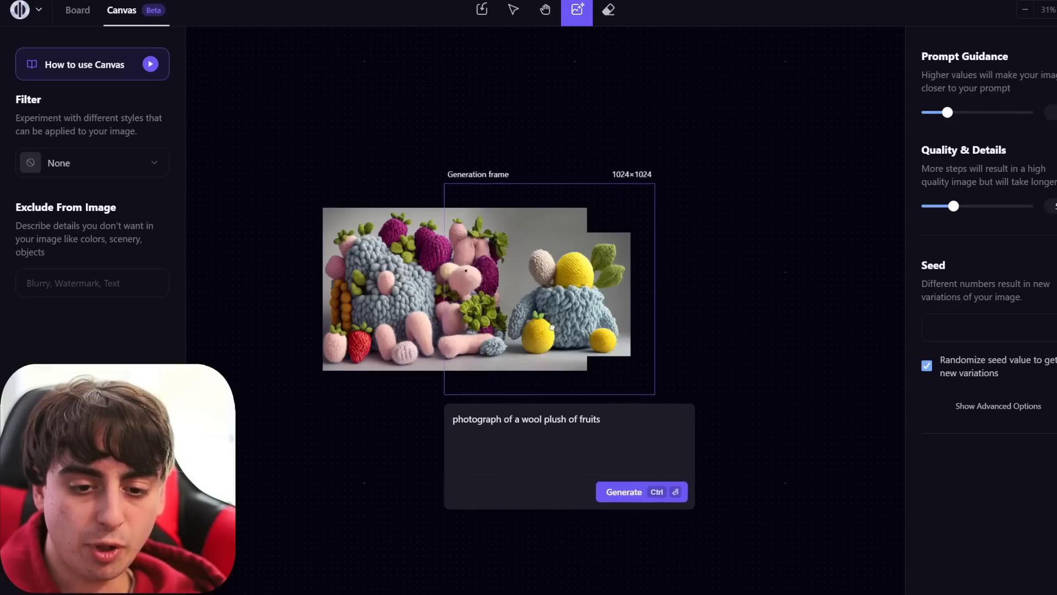
pyautogui.moveTo(552, 327); pyautogui.dragTo(479, 326)
pyautogui.click(128, 165)
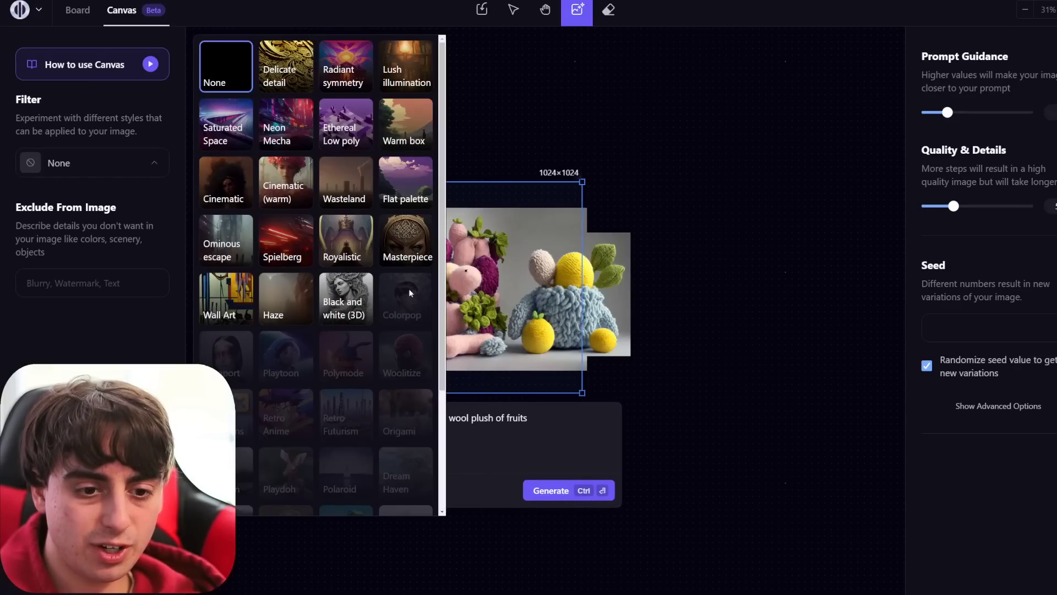
pyautogui.scroll(-3, 386, 319)
pyautogui.click(592, 120)
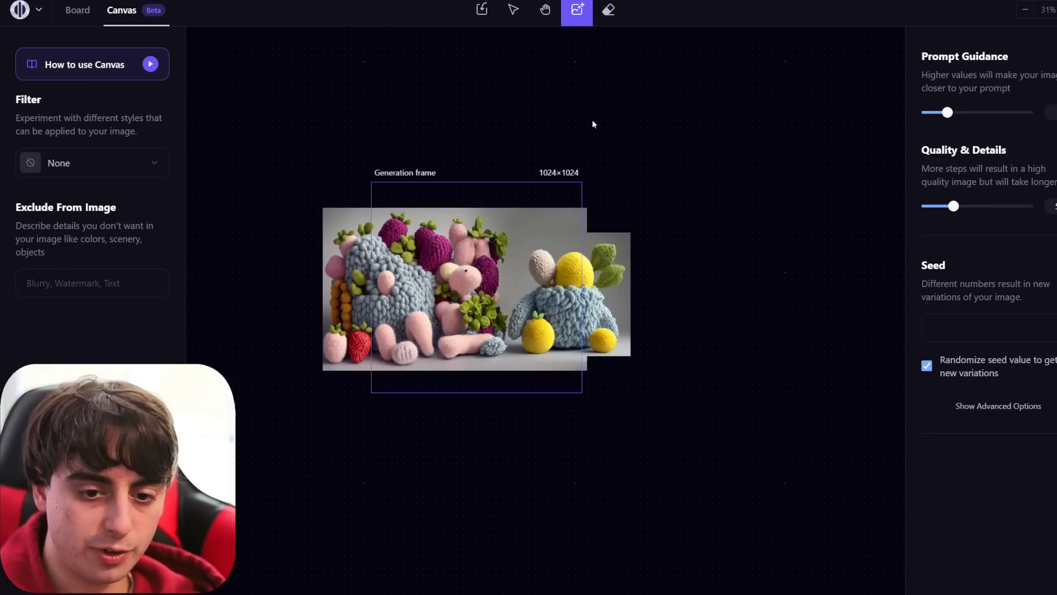
# Step: Move the generation frame off to the right and shift the knitted image lower left
pyautogui.moveTo(417, 275); pyautogui.dragTo(774, 319)
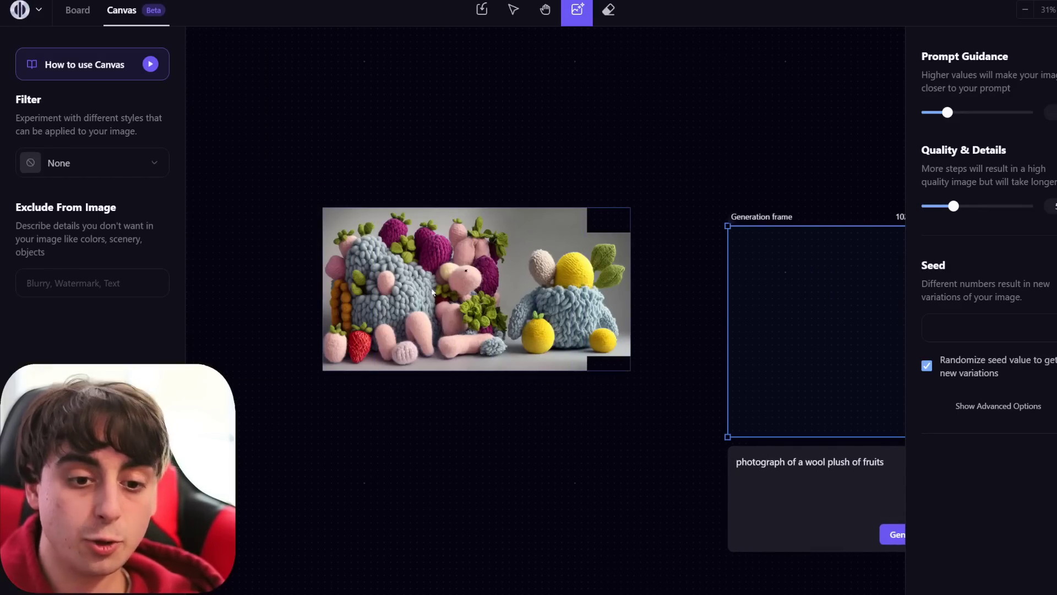
pyautogui.moveTo(552, 292); pyautogui.dragTo(550, 345)
pyautogui.scroll(3, 520, 318)
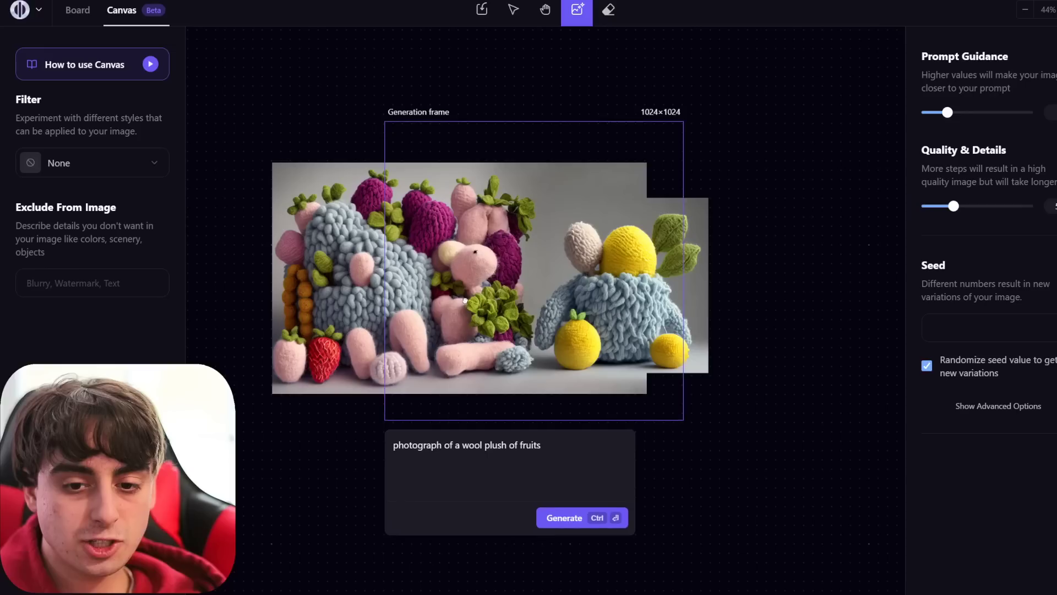
pyautogui.moveTo(534, 270); pyautogui.dragTo(539, 269)
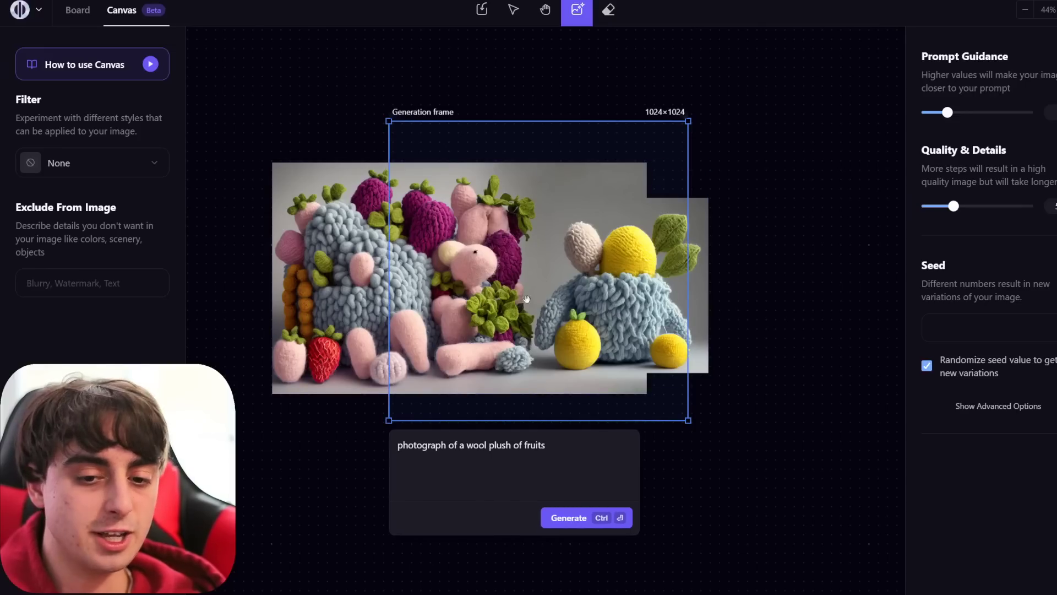
pyautogui.moveTo(563, 220); pyautogui.dragTo(933, 238)
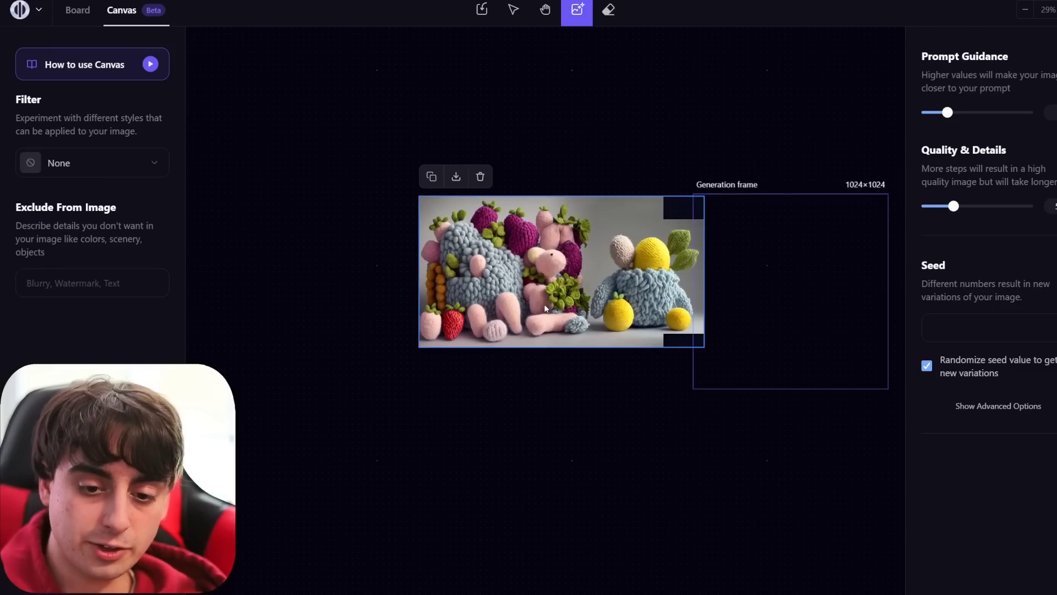
pyautogui.scroll(5, 594, 309)
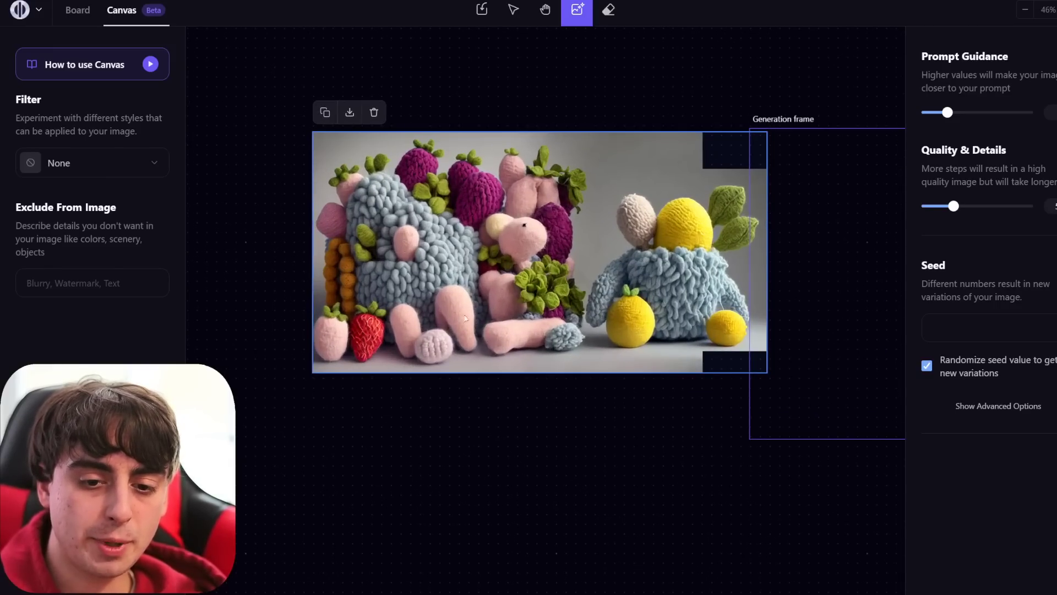
pyautogui.scroll(-3, 465, 319)
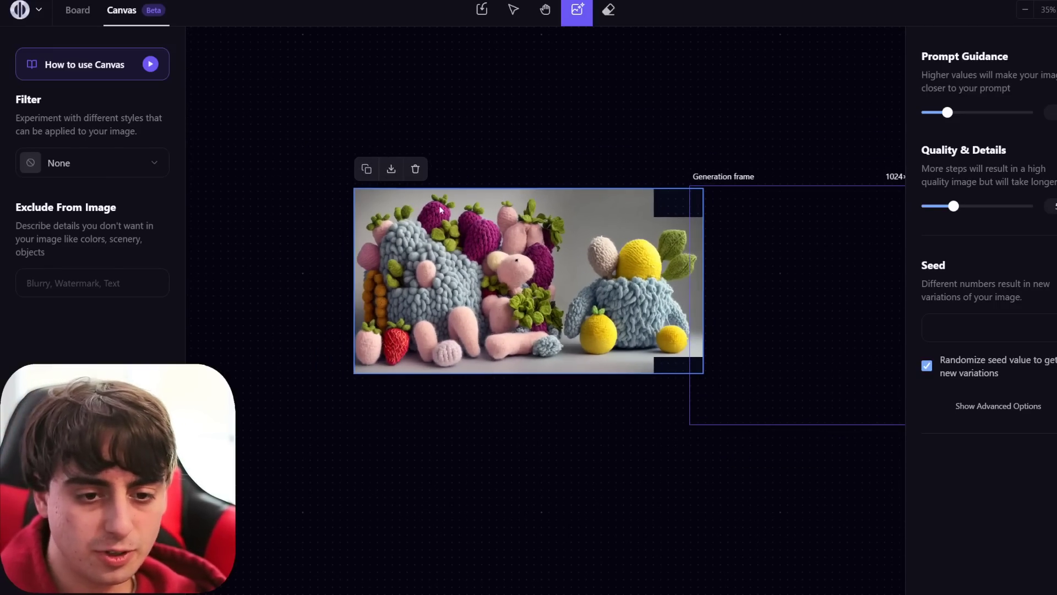
pyautogui.moveTo(508, 253); pyautogui.dragTo(489, 323)
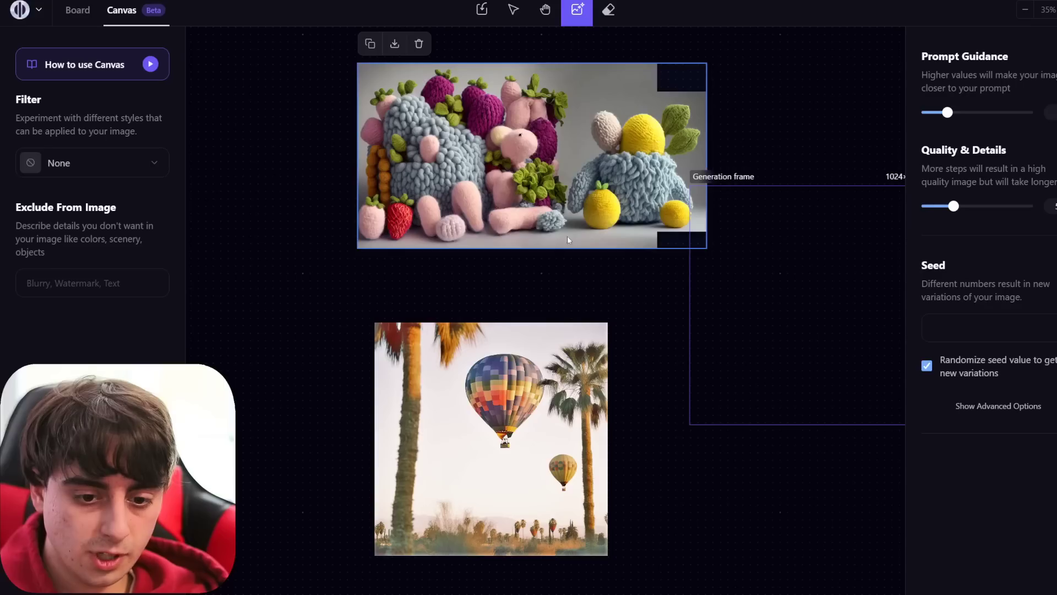
# Step: Frame the gap between the knitted and balloon images, clear the prompt, and generate
pyautogui.moveTo(579, 432); pyautogui.dragTo(634, 432)
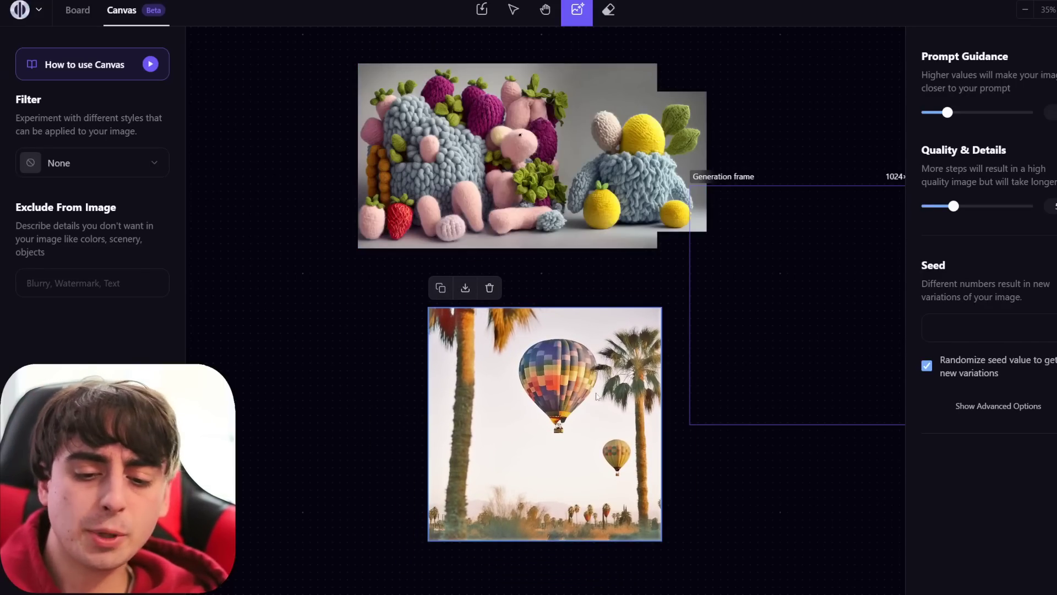
pyautogui.moveTo(738, 375); pyautogui.dragTo(466, 355)
pyautogui.moveTo(591, 415); pyautogui.dragTo(436, 405)
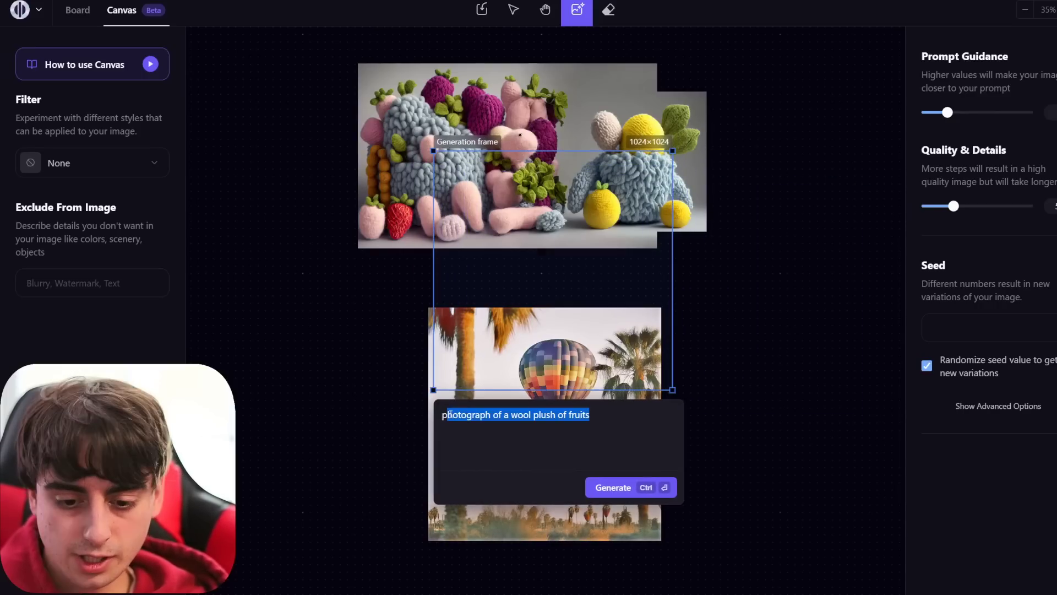
pyautogui.press('BackSpace')
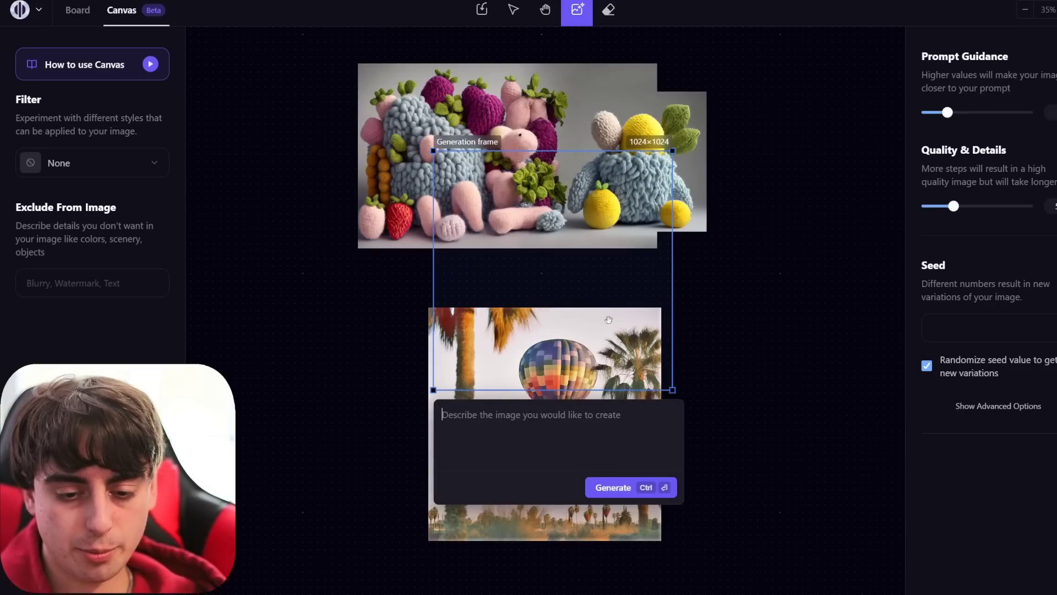
pyautogui.moveTo(608, 320); pyautogui.dragTo(603, 340)
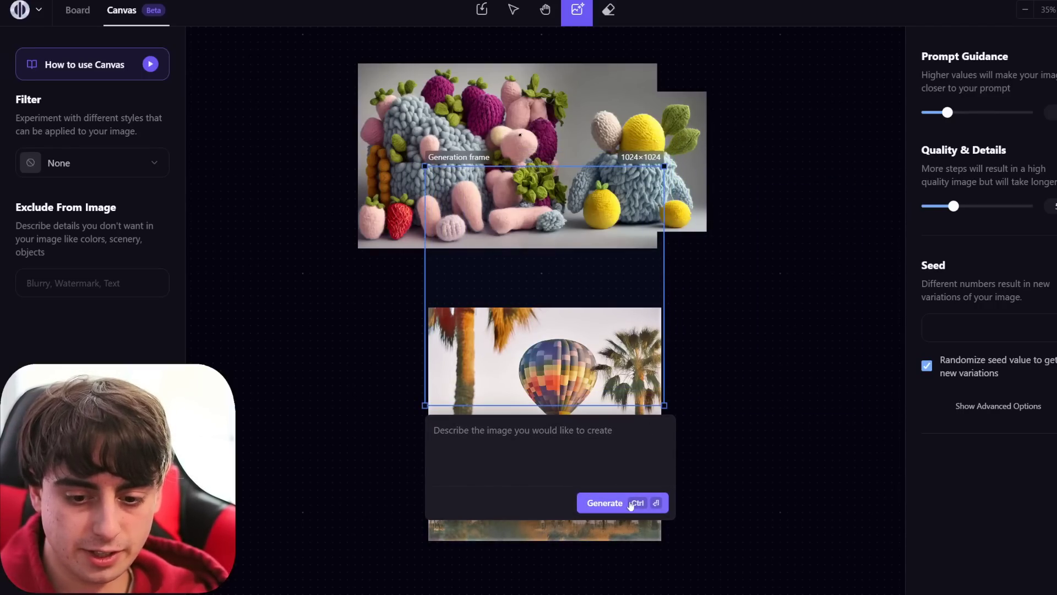
pyautogui.click(608, 501)
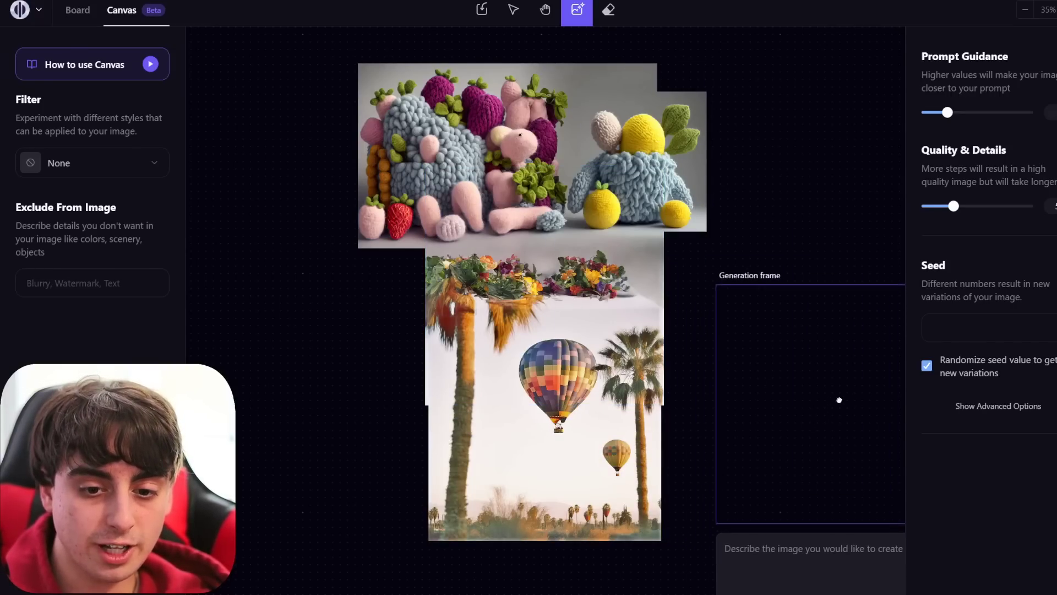
# Step: Review the flower-filled join, move the stacked images up-right, and select the Eraser
pyautogui.click(842, 357)
pyautogui.scroll(1, 563, 285)
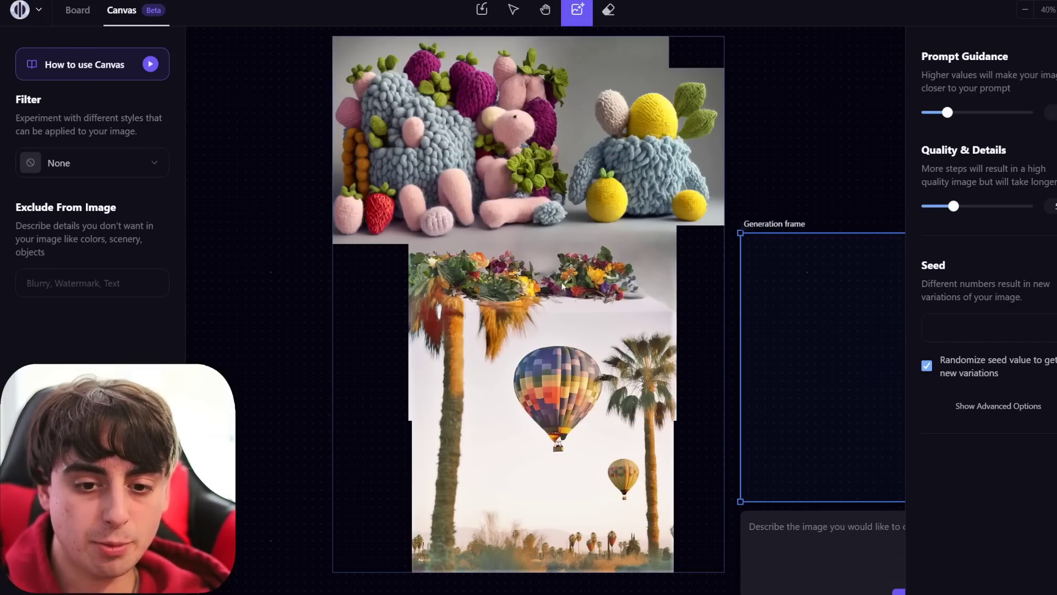
pyautogui.scroll(2, 562, 285)
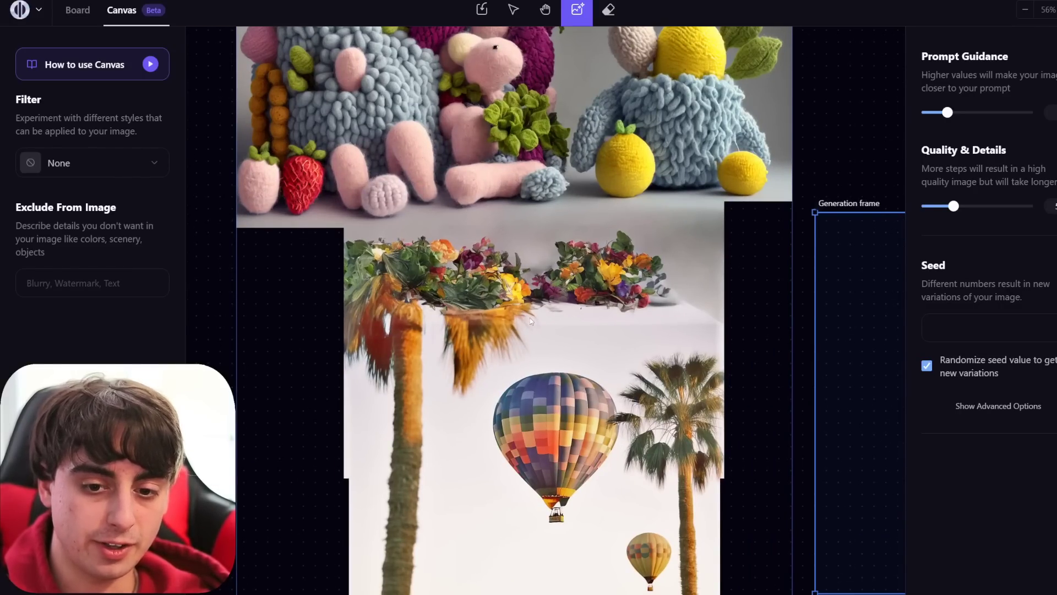
pyautogui.moveTo(530, 319); pyautogui.dragTo(561, 339)
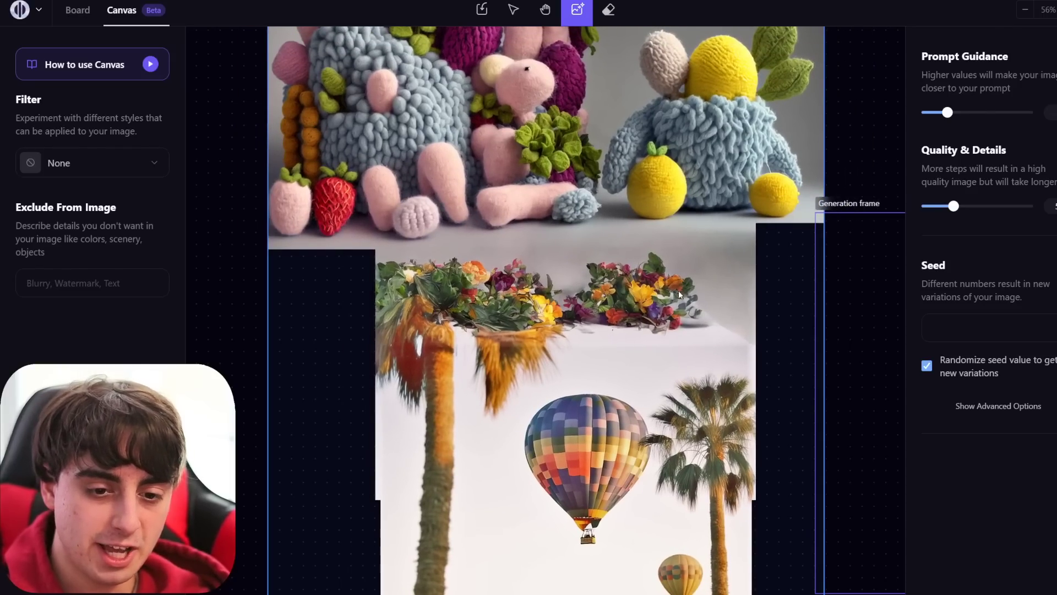
pyautogui.scroll(-2, 599, 309)
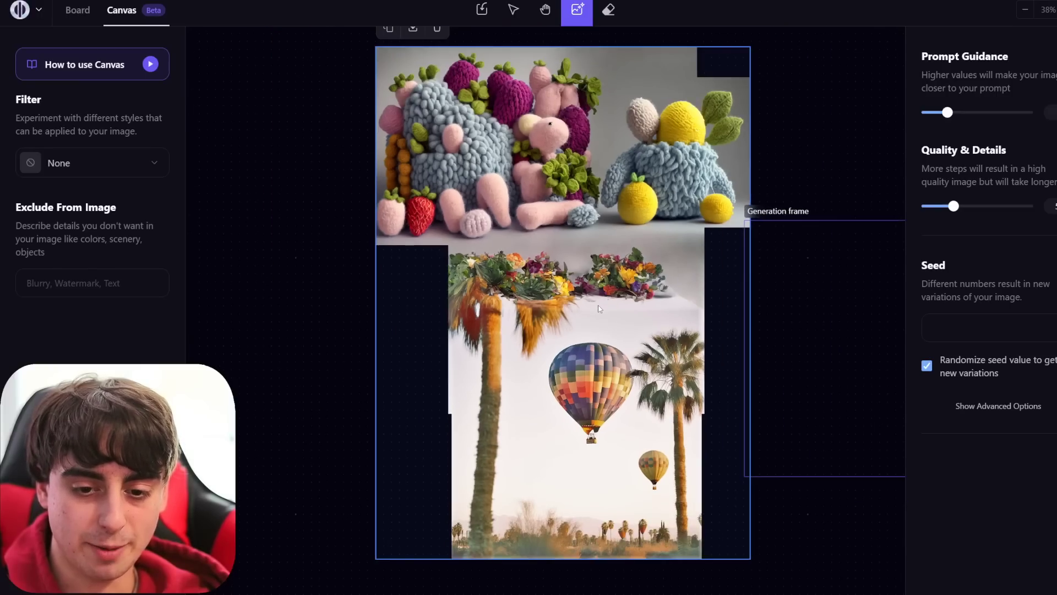
pyautogui.scroll(-1, 599, 309)
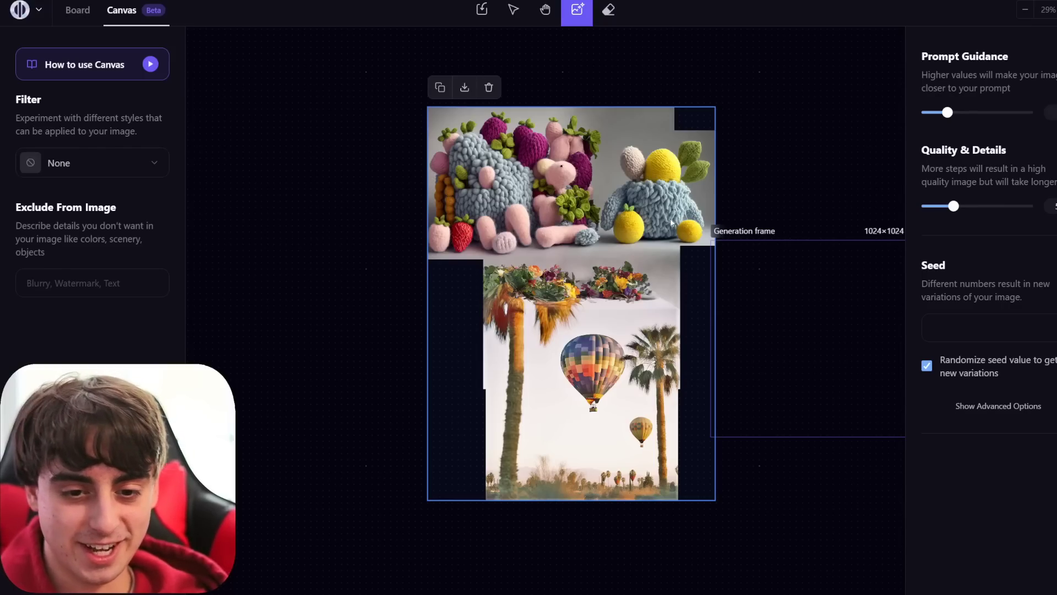
pyautogui.moveTo(670, 218); pyautogui.dragTo(688, 187)
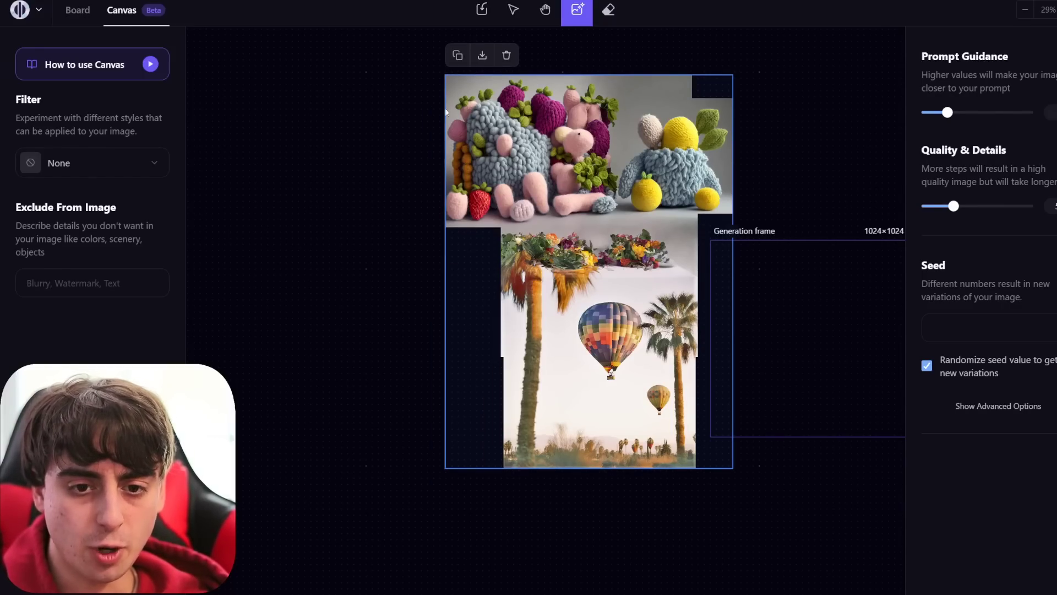
pyautogui.click(608, 10)
# Step: Erase the balloon image at brush size 256 and generate an extension past the scene's right edge
pyautogui.moveTo(566, 45); pyautogui.dragTo(631, 46)
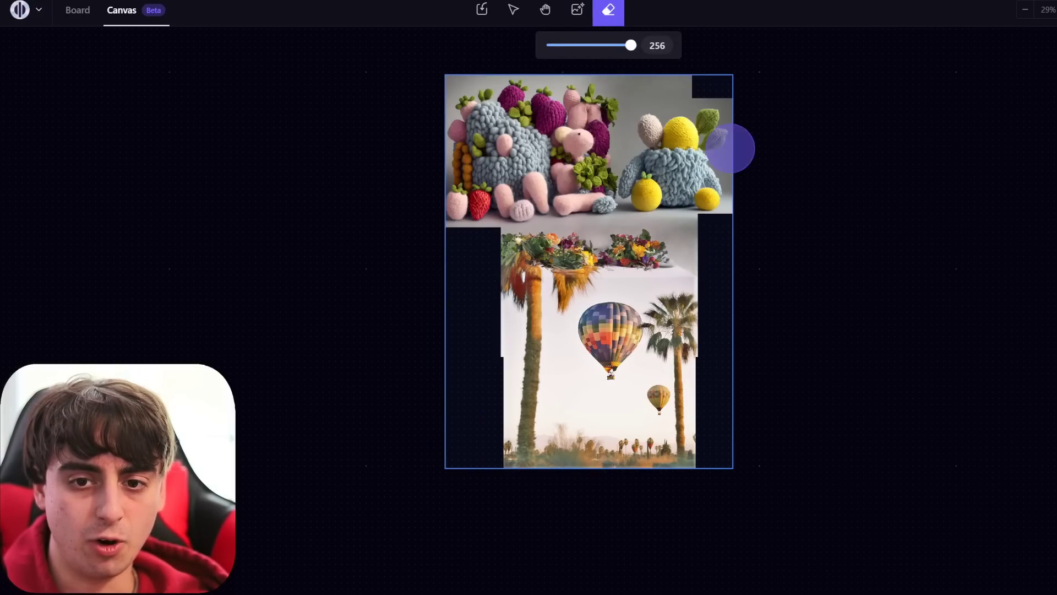
pyautogui.moveTo(711, 220)
pyautogui.mouseDown()
pyautogui.moveTo(587, 434)
pyautogui.moveTo(463, 458)
pyautogui.moveTo(540, 369)
pyautogui.moveTo(608, 327)
pyautogui.moveTo(682, 302)
pyautogui.moveTo(505, 290)
pyautogui.moveTo(501, 250)
pyautogui.moveTo(694, 255)
pyautogui.moveTo(684, 250)
pyautogui.mouseUp()
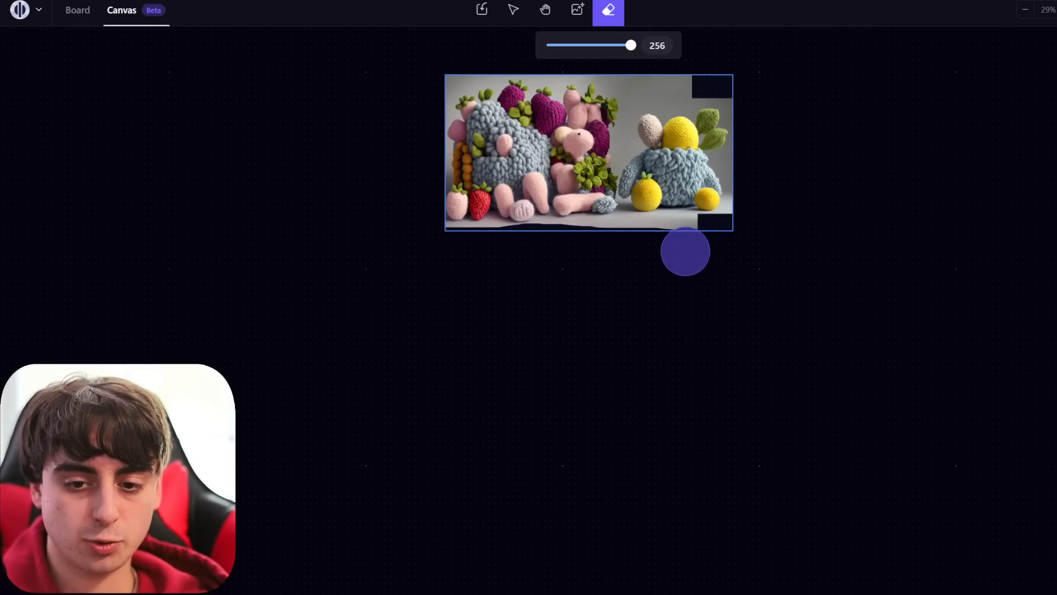
pyautogui.click(577, 11)
pyautogui.click(537, 259)
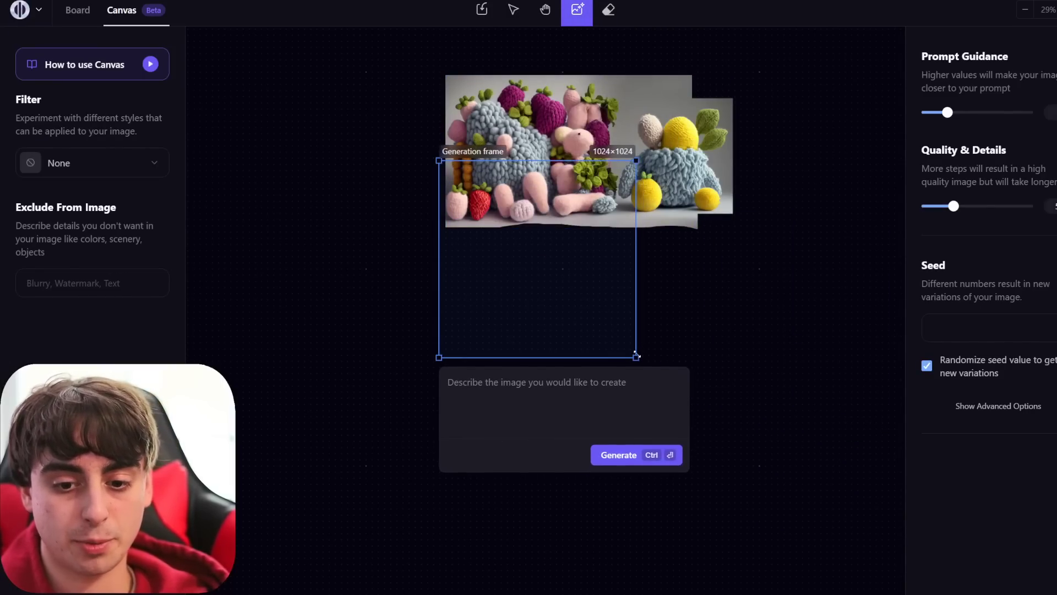
pyautogui.moveTo(576, 297); pyautogui.dragTo(656, 257)
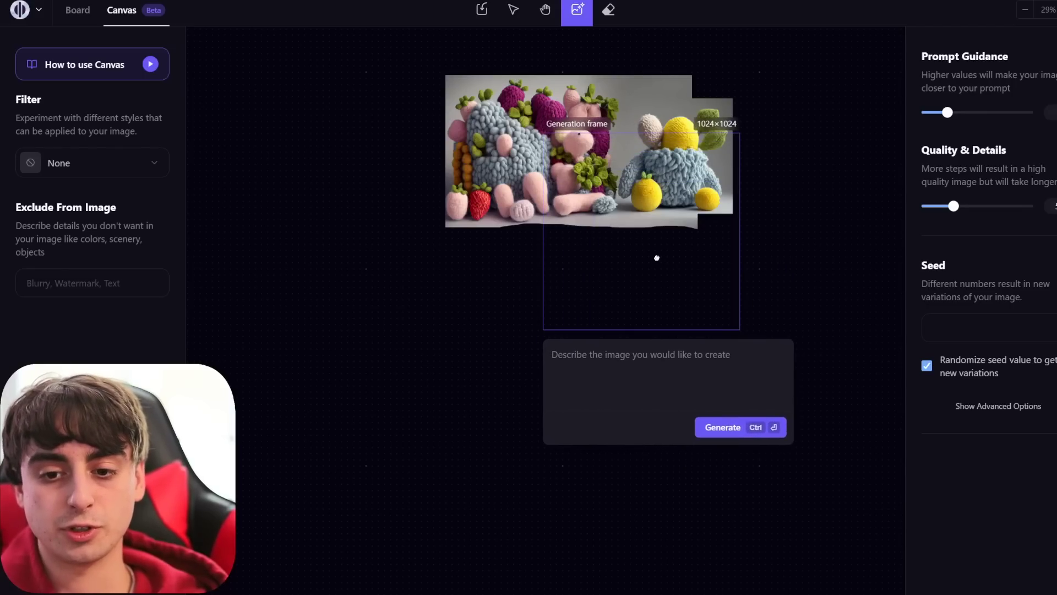
pyautogui.moveTo(693, 336); pyautogui.dragTo(735, 261)
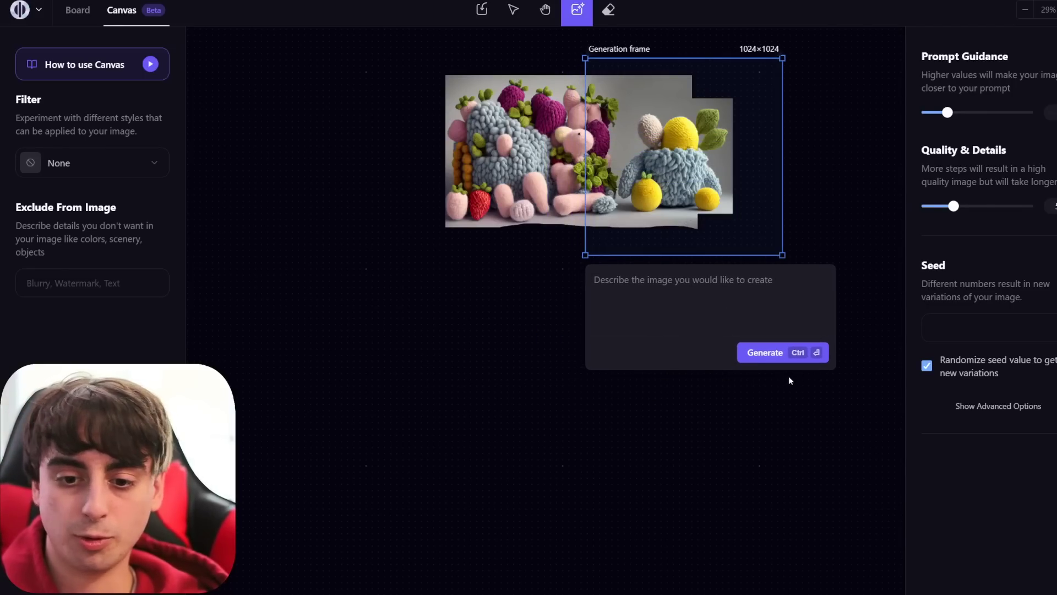
pyautogui.click(765, 352)
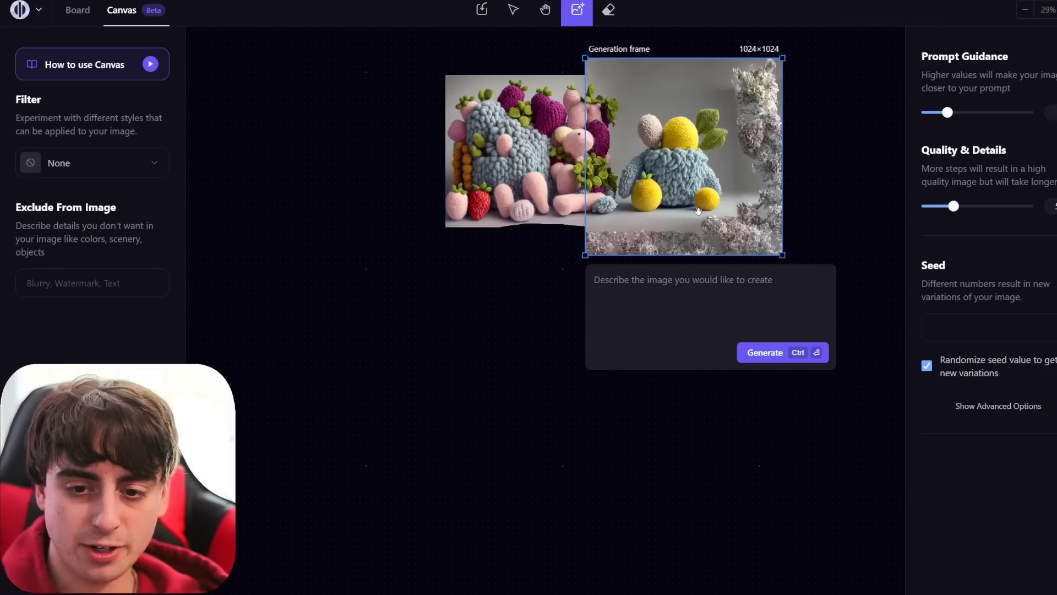
# Step: Move the generation frame over the scene's left edge and generate there with Ctrl+Enter
pyautogui.scroll(5, 756, 207)
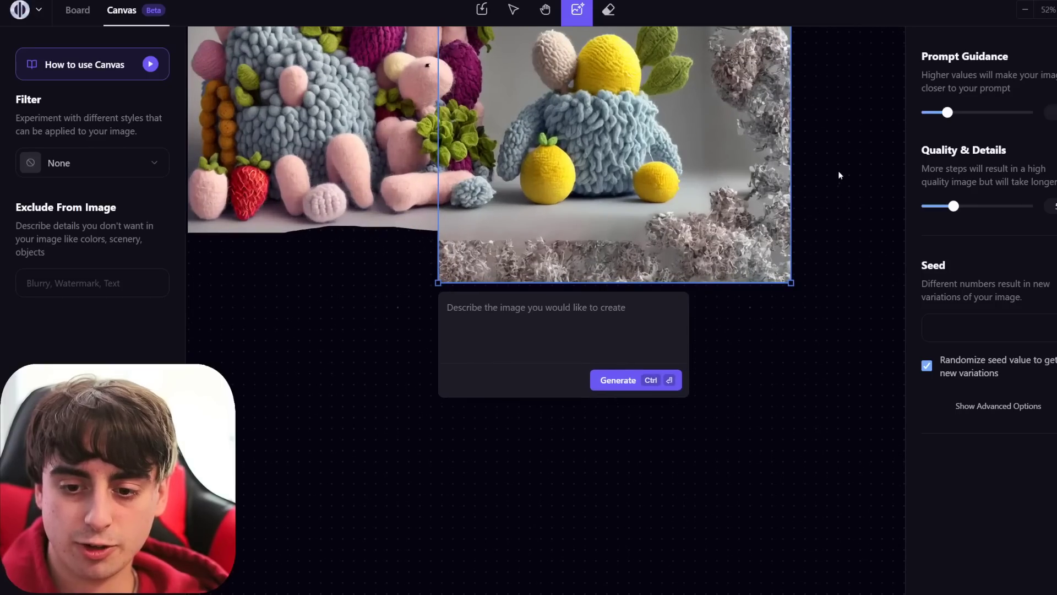
pyautogui.moveTo(825, 175); pyautogui.dragTo(833, 316)
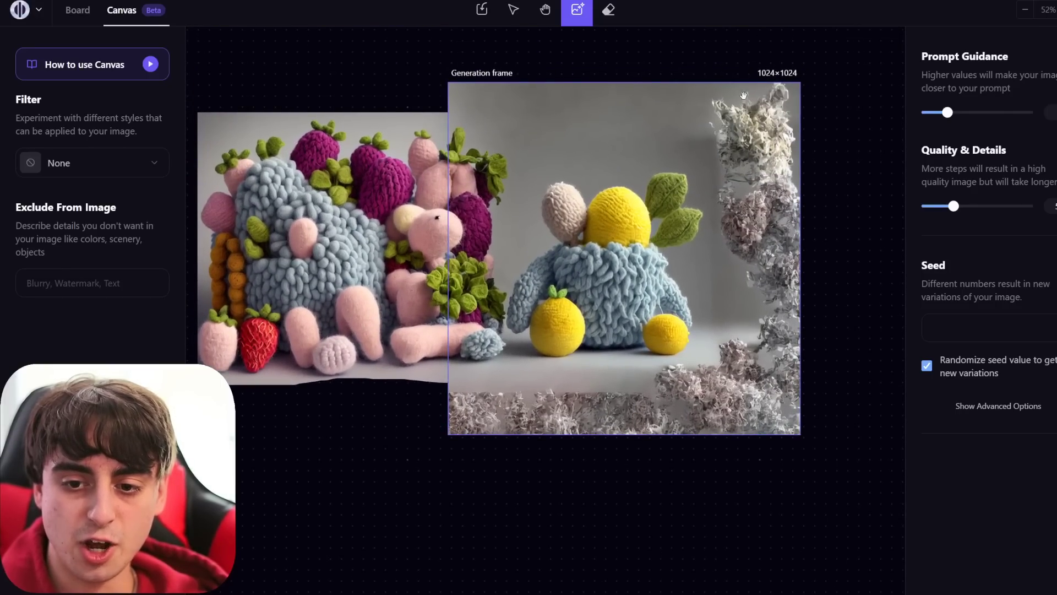
pyautogui.moveTo(571, 479); pyautogui.dragTo(734, 470)
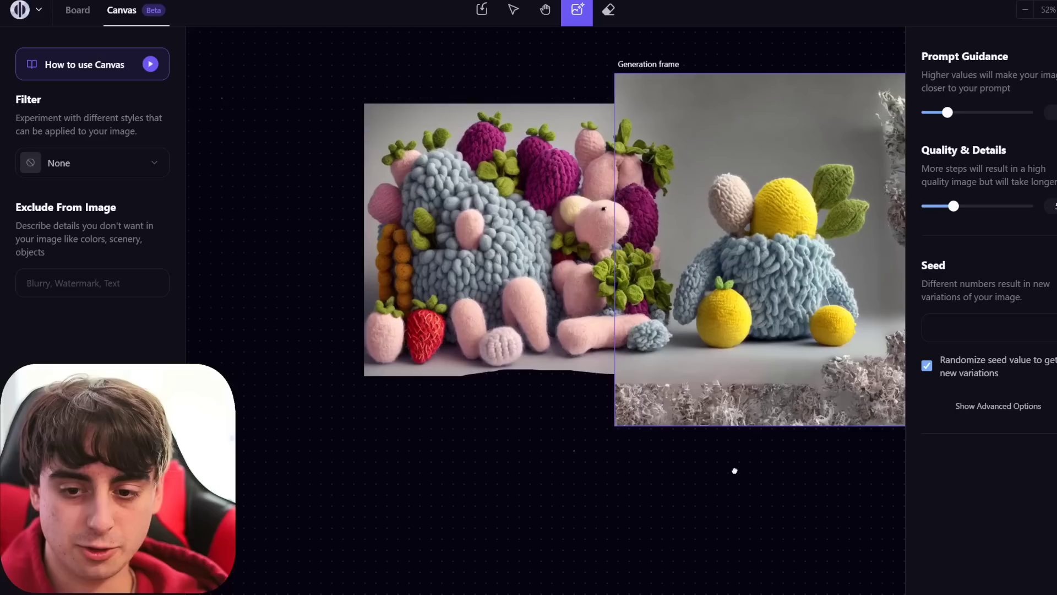
pyautogui.moveTo(730, 346); pyautogui.dragTo(410, 345)
pyautogui.hotkey('ctrl', 'Return')
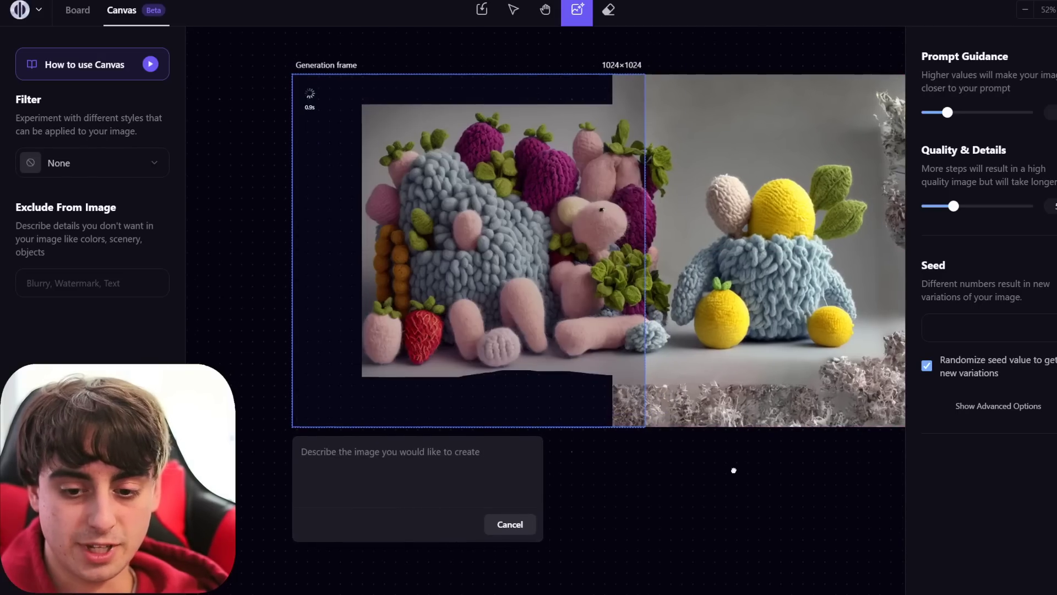
pyautogui.moveTo(731, 470); pyautogui.dragTo(682, 484)
# Step: Pan around the canvas to inspect the newly filled grey backdrop and greenery on the left
pyautogui.scroll(-1, 651, 480)
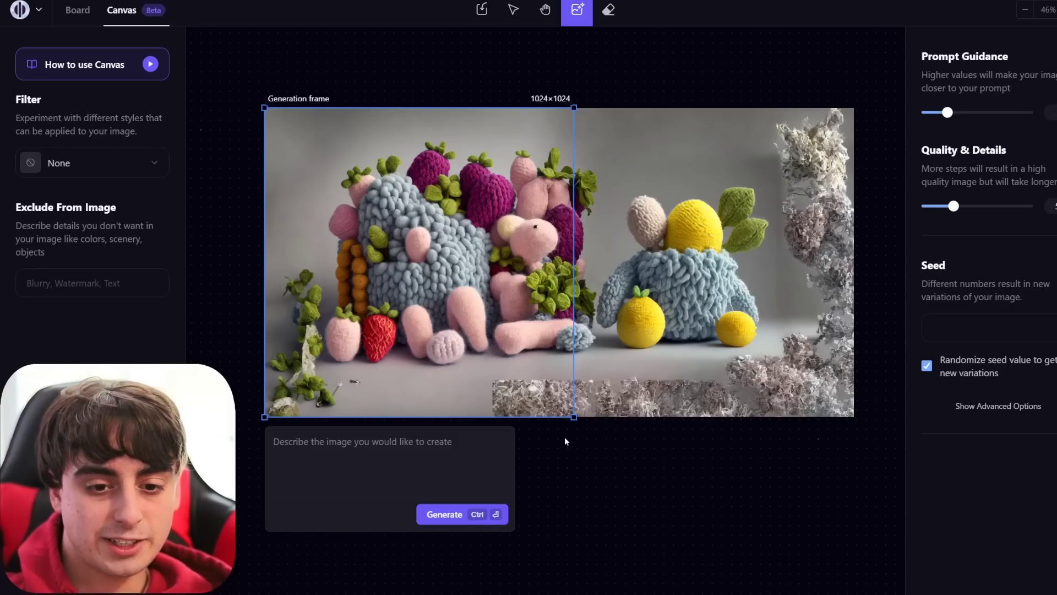
pyautogui.moveTo(632, 477); pyautogui.dragTo(668, 453)
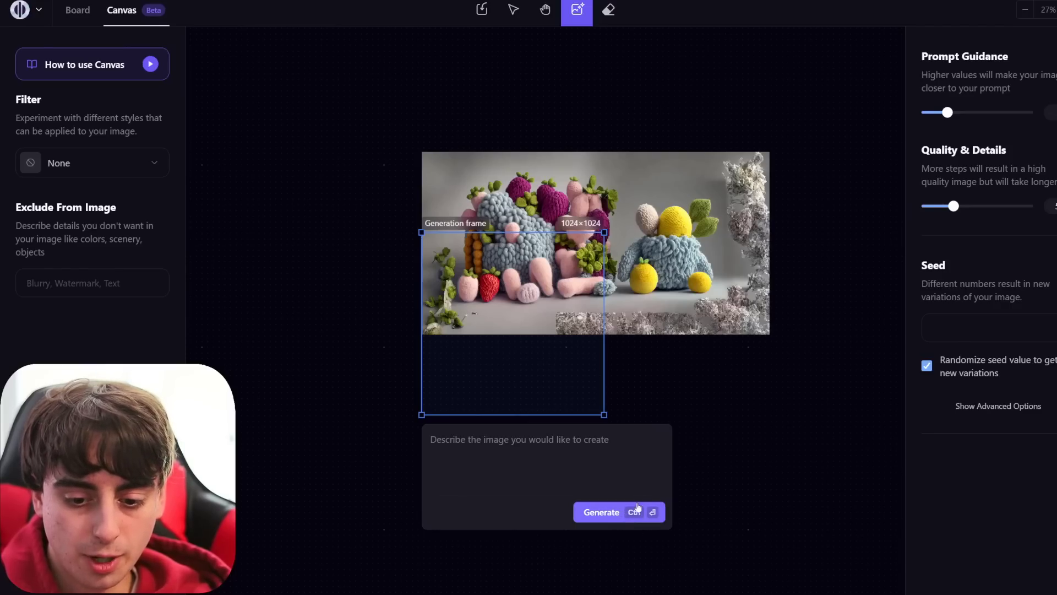
# Step: Generate below the scene's left part and inspect the new lower section
pyautogui.click(633, 511)
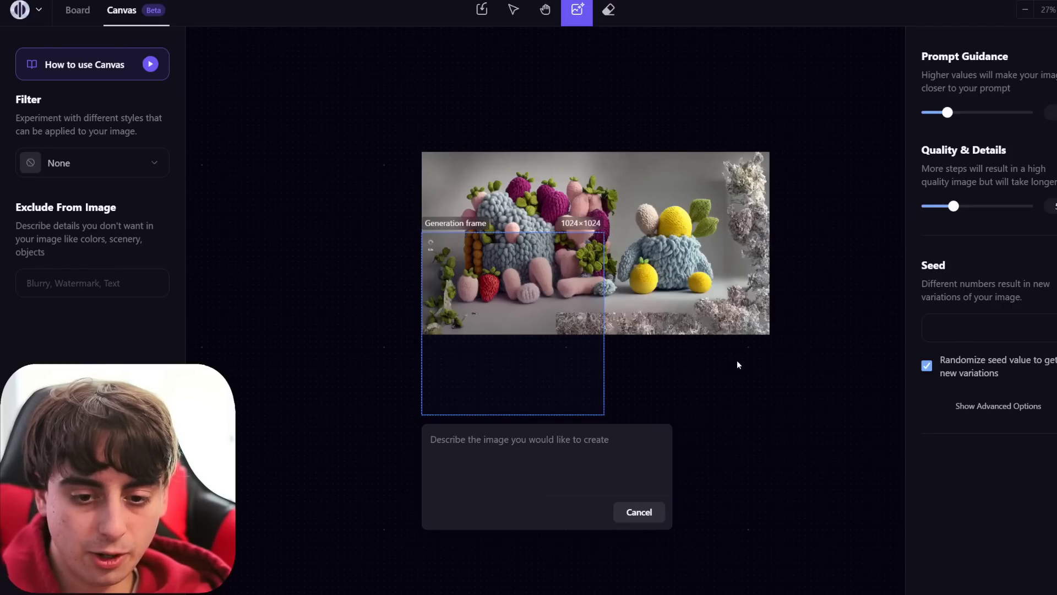
pyautogui.moveTo(737, 364); pyautogui.dragTo(727, 298)
pyautogui.scroll(5, 727, 298)
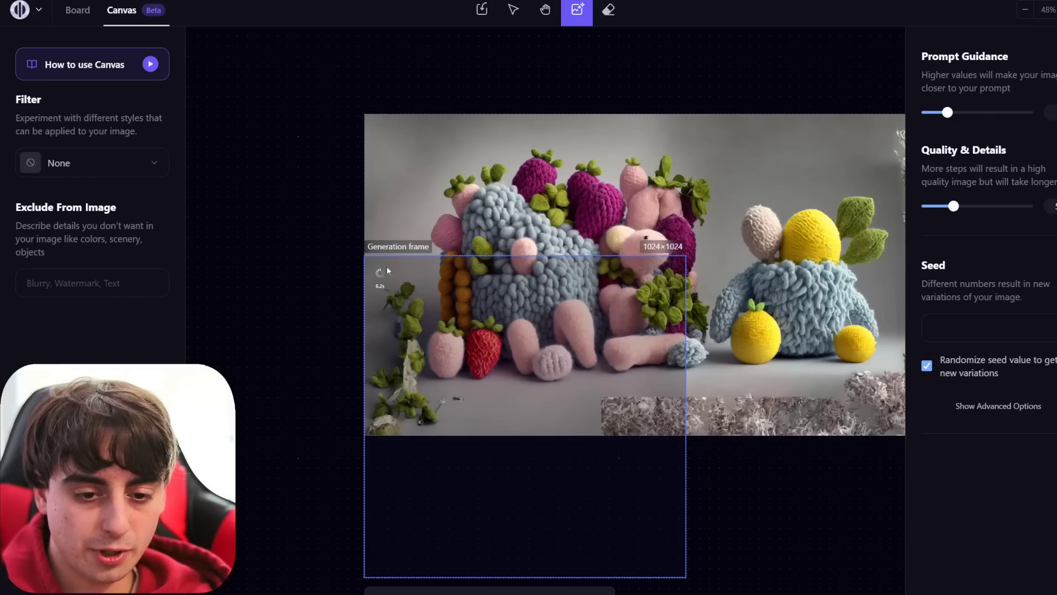
pyautogui.hscroll(5, 606, 453)
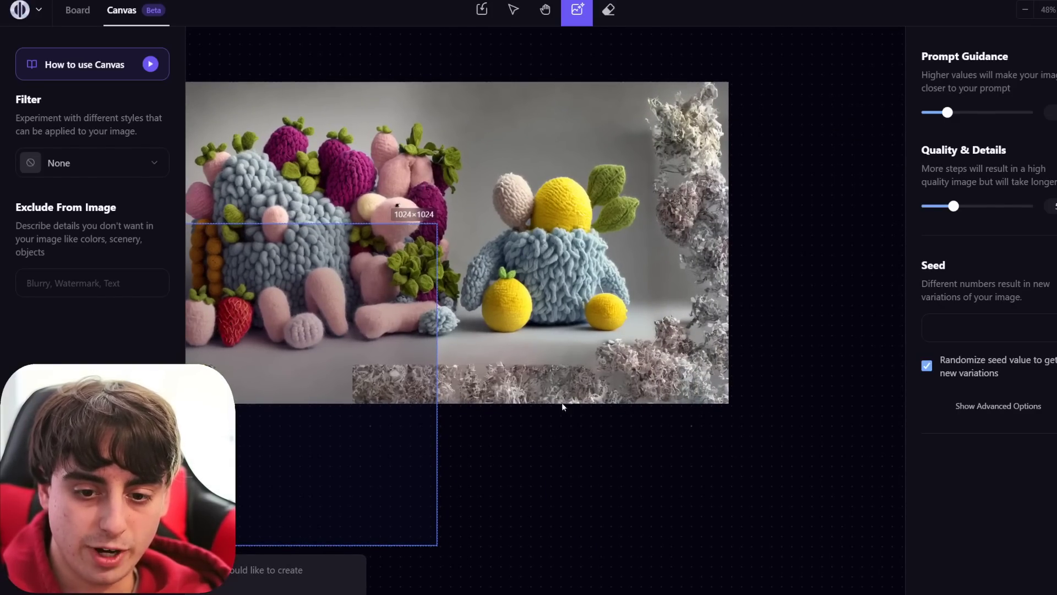
pyautogui.hscroll(-3, 562, 406)
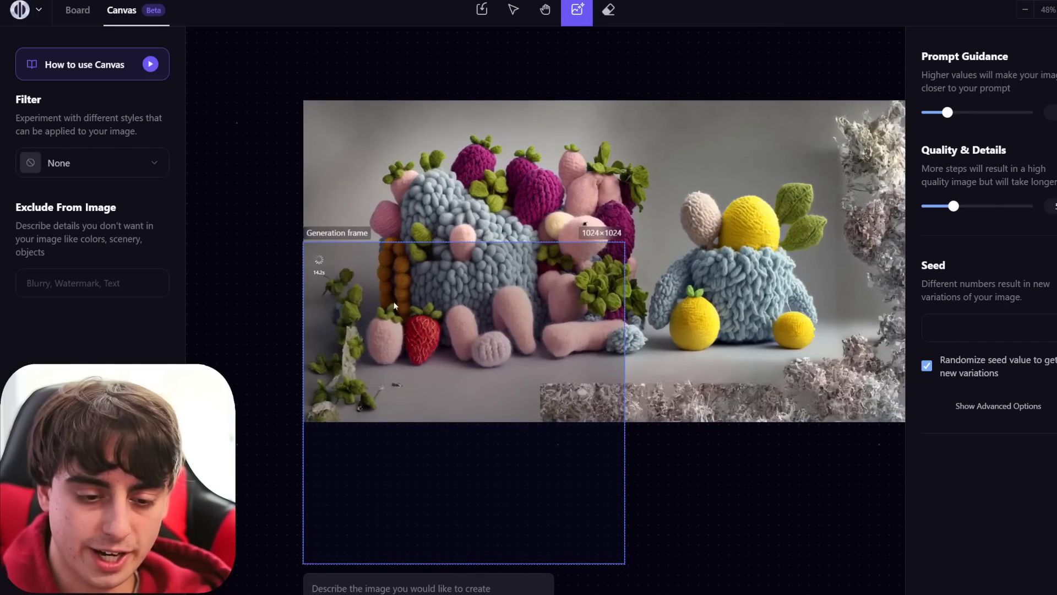
pyautogui.hscroll(-2, 394, 305)
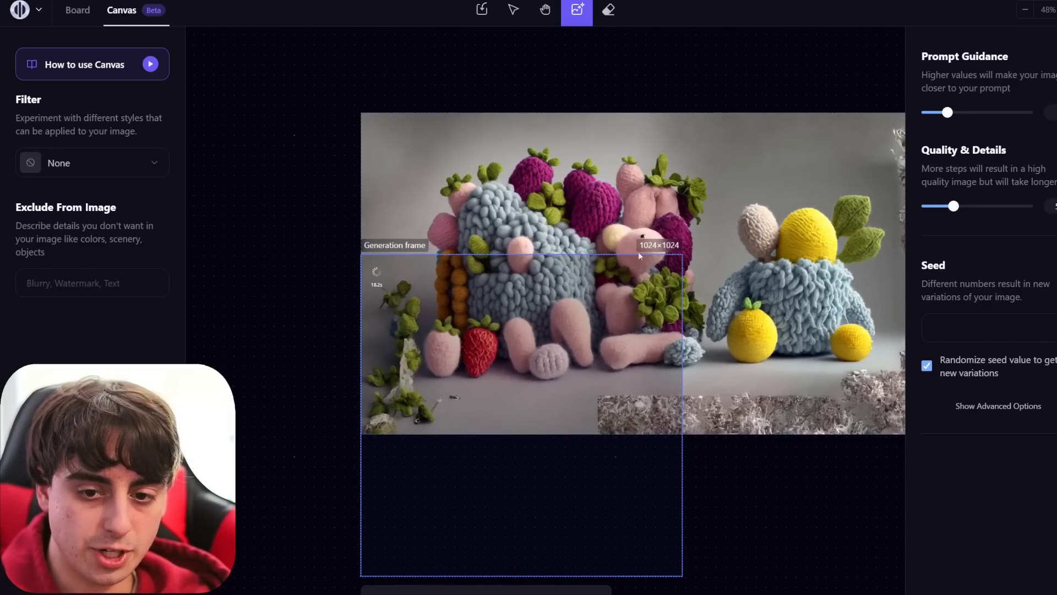
pyautogui.moveTo(782, 461); pyautogui.dragTo(768, 435)
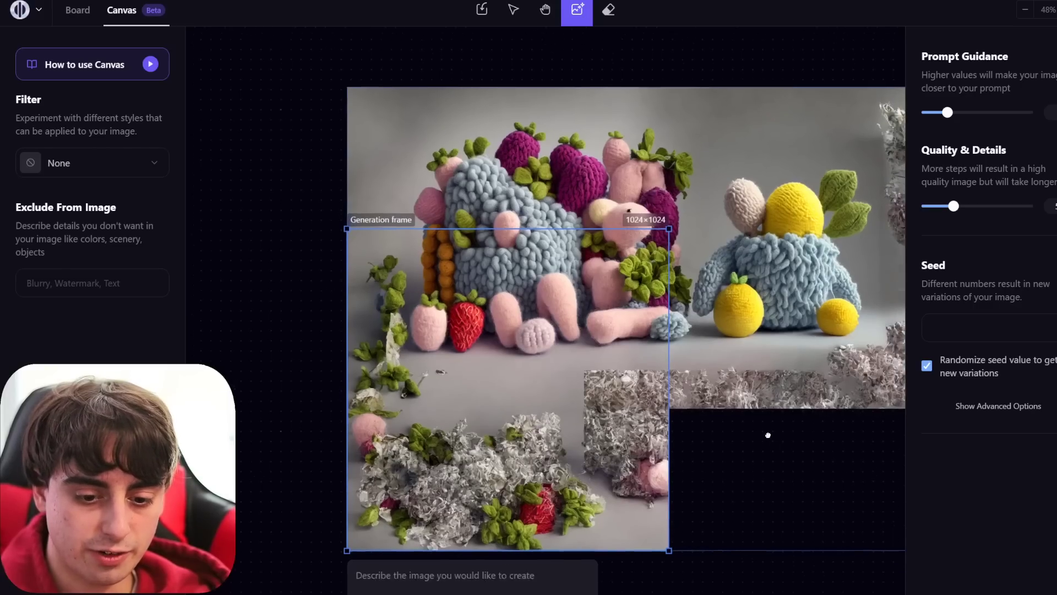
# Step: Place the generation frame in the lower-right gap of the extended scene
pyautogui.scroll(-4, 768, 435)
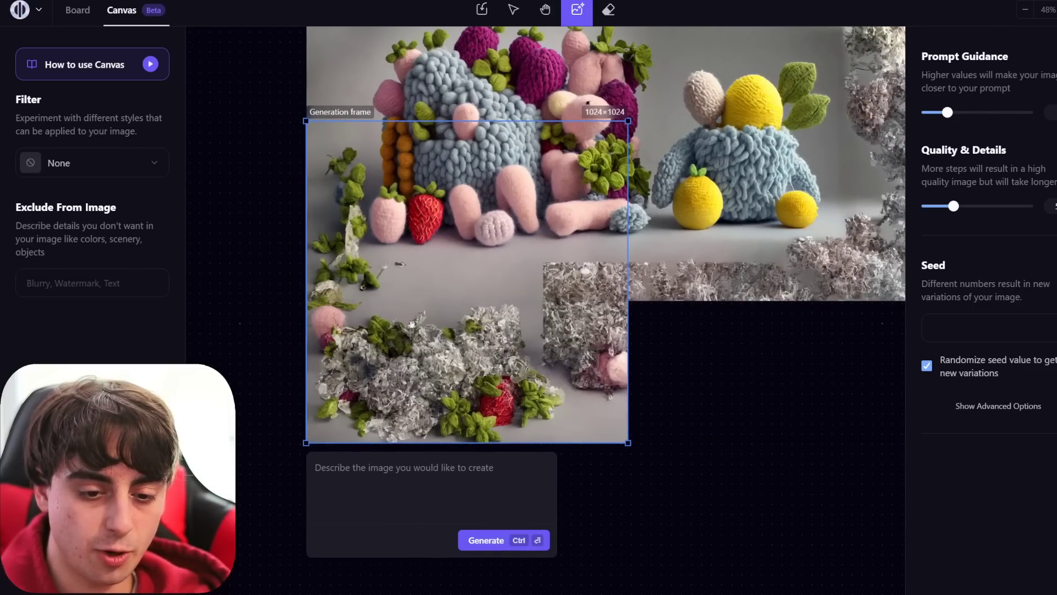
pyautogui.moveTo(745, 344); pyautogui.dragTo(617, 380)
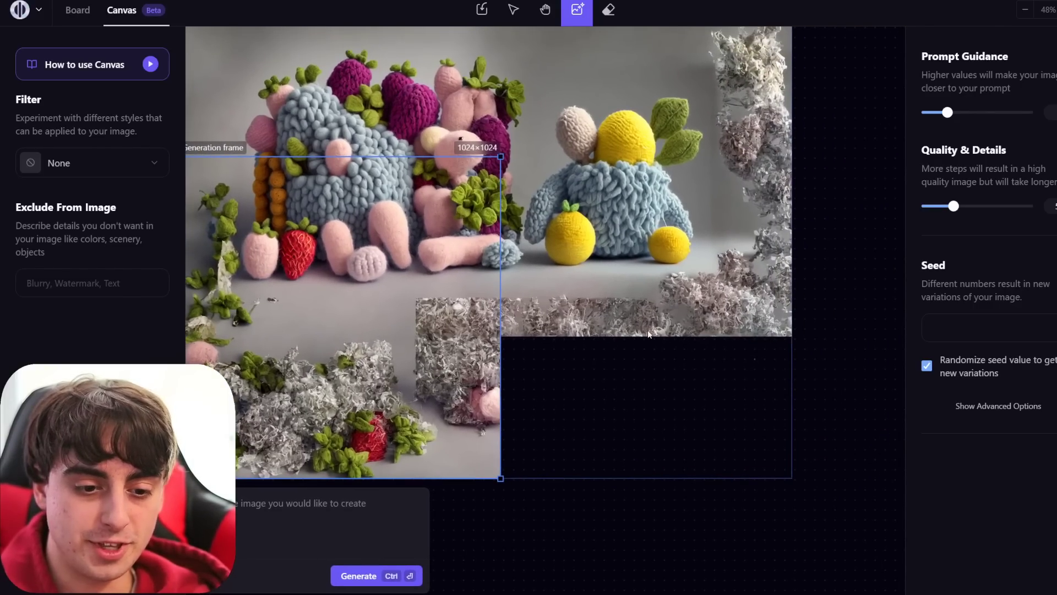
pyautogui.scroll(-2, 648, 333)
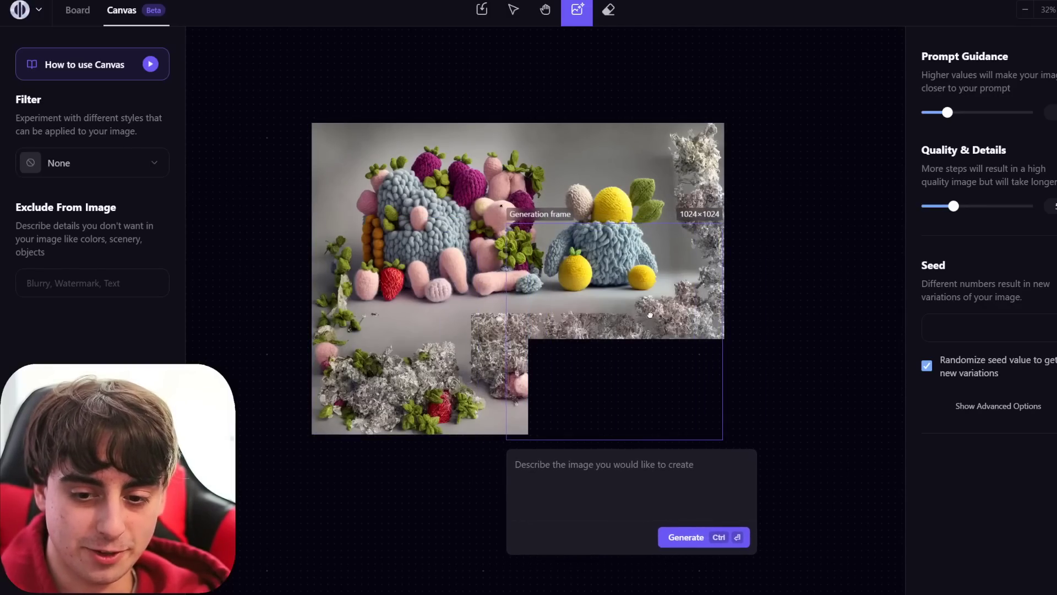
pyautogui.click(653, 315)
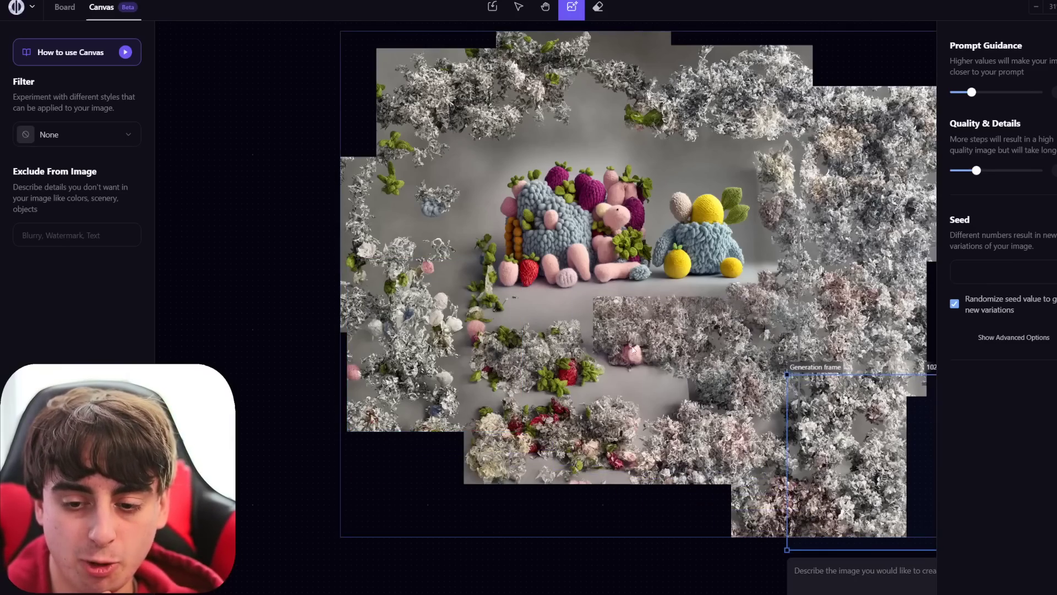
# Step: Zoom in and pan across the knitted toy figures and grey flower close-up
pyautogui.moveTo(633, 350); pyautogui.dragTo(610, 355)
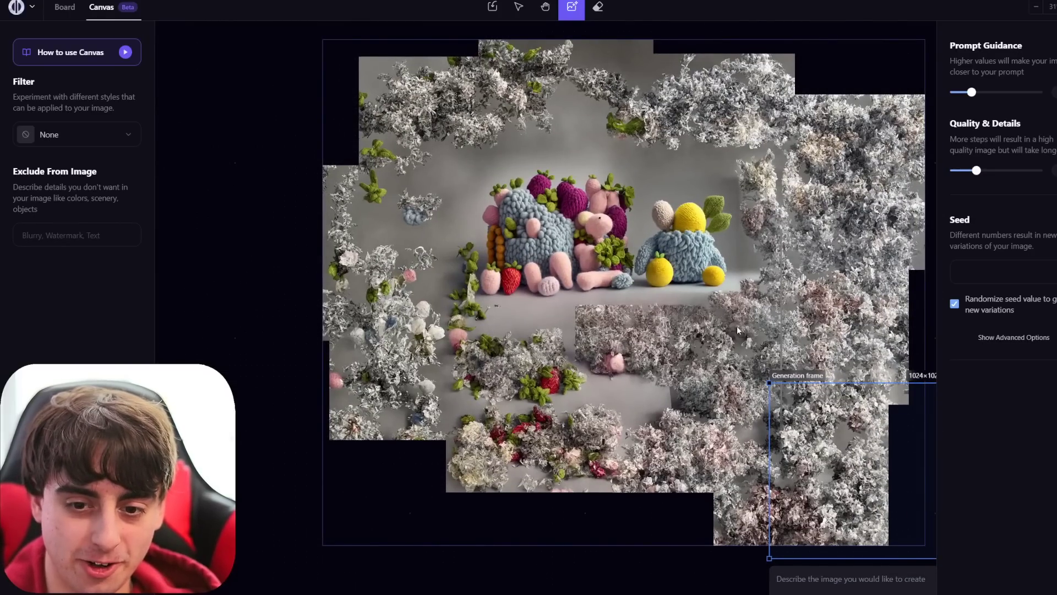
pyautogui.scroll(5, 695, 400)
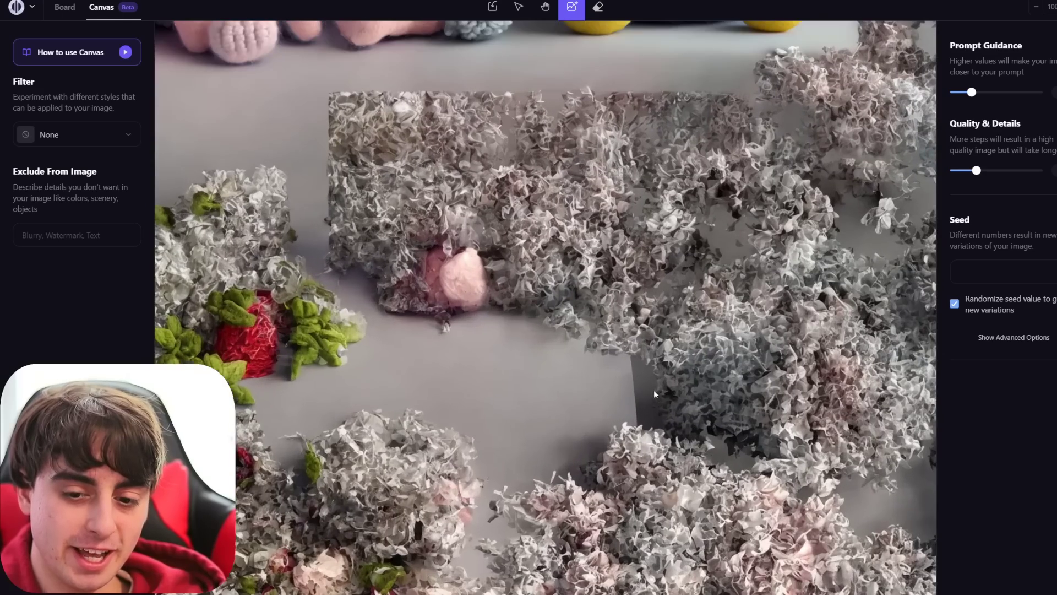
pyautogui.moveTo(550, 203); pyautogui.dragTo(681, 506)
pyautogui.moveTo(555, 292); pyautogui.dragTo(649, 435)
pyautogui.moveTo(545, 399); pyautogui.dragTo(857, 502)
pyautogui.moveTo(655, 431); pyautogui.dragTo(519, 558)
pyautogui.moveTo(815, 468); pyautogui.dragTo(543, 421)
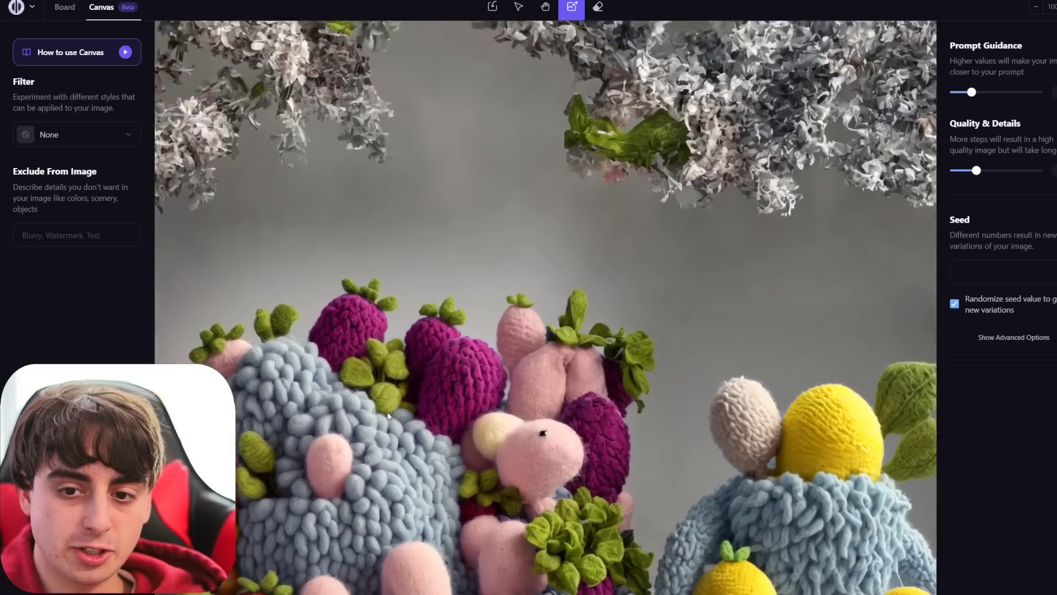
pyautogui.moveTo(790, 440); pyautogui.dragTo(381, 399)
pyautogui.moveTo(633, 422); pyautogui.dragTo(556, 210)
pyautogui.scroll(3, 556, 231)
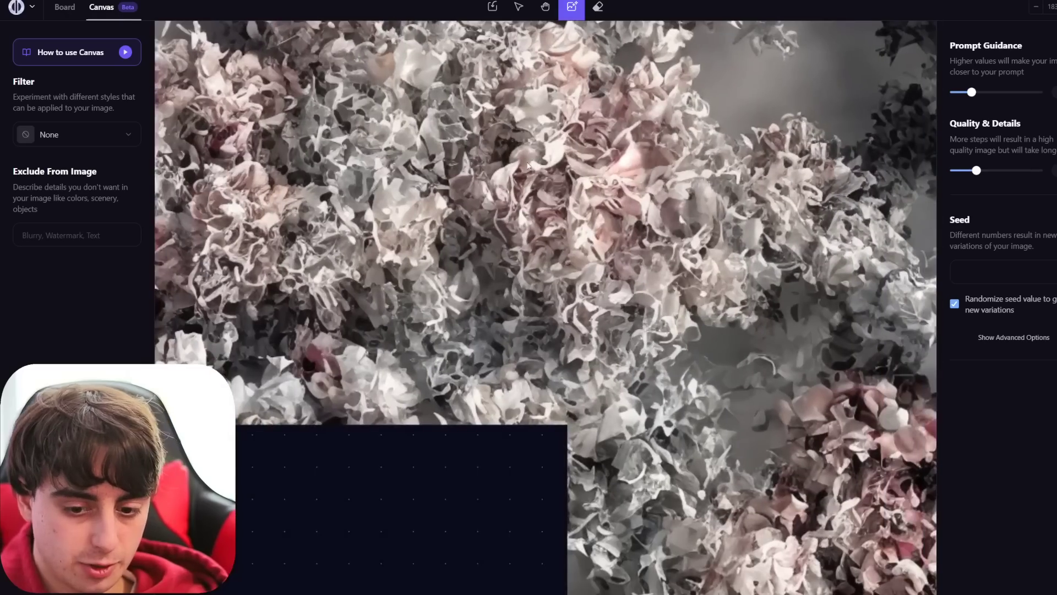
pyautogui.moveTo(859, 254); pyautogui.dragTo(652, 265)
# Step: Zoom back out over the full collage toward the pirate-dog image
pyautogui.scroll(-12, 652, 267)
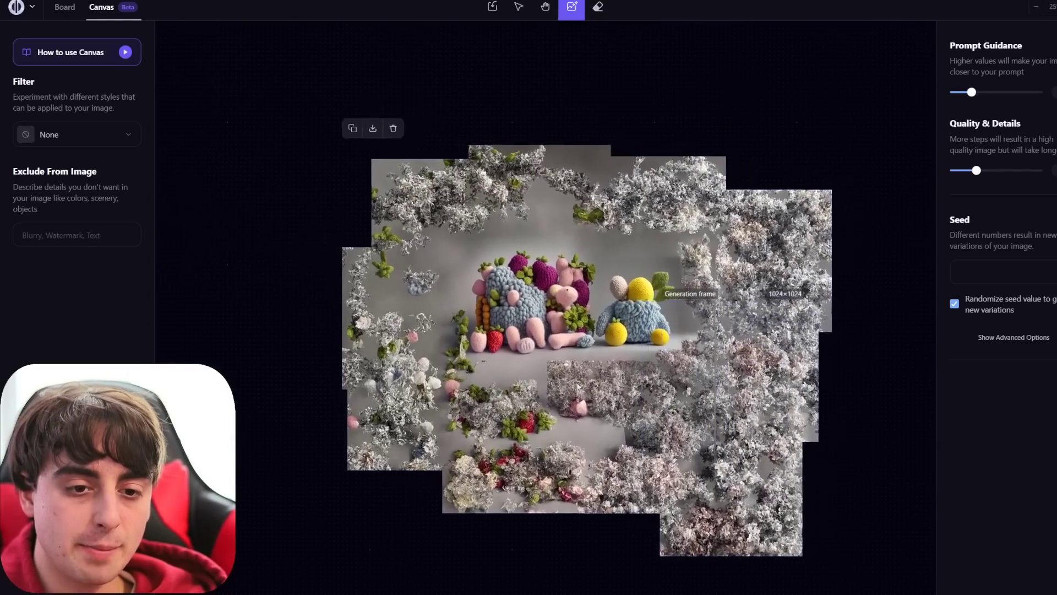
pyautogui.moveTo(578, 387); pyautogui.dragTo(547, 350)
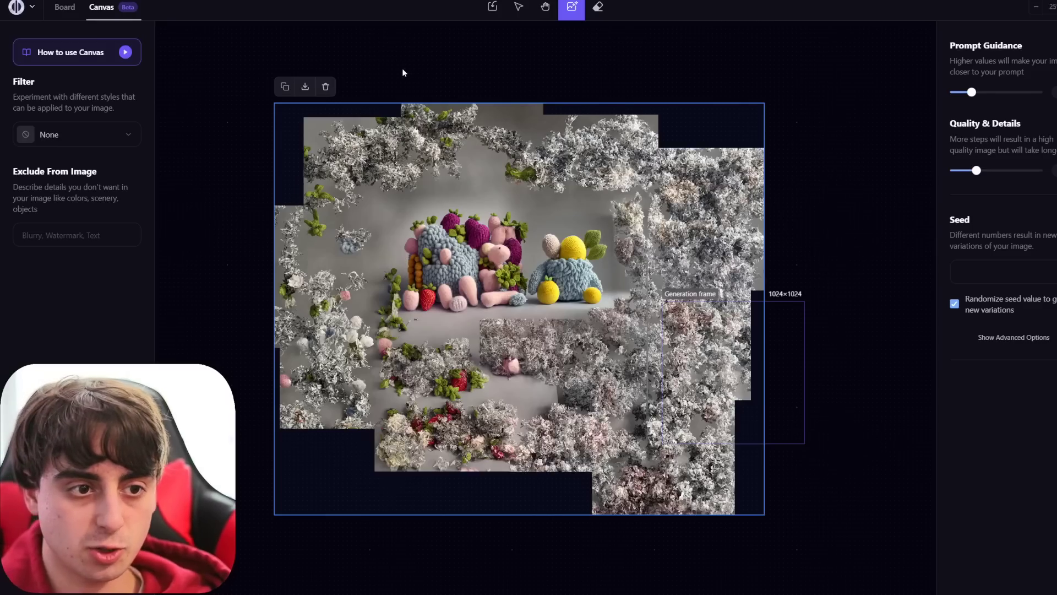
pyautogui.scroll(4, 545, 321)
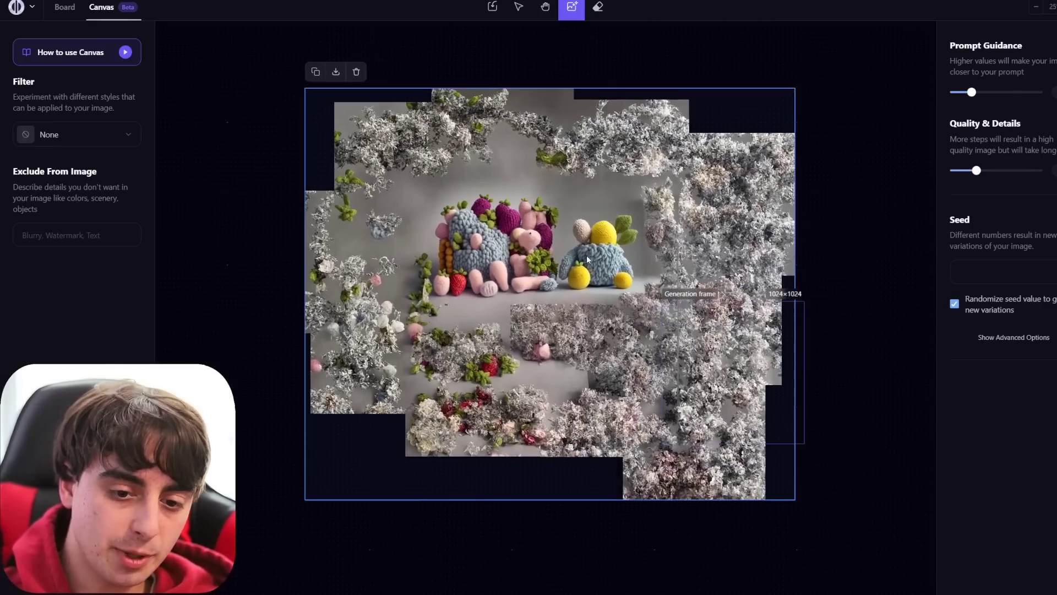
pyautogui.scroll(5, 546, 321)
pyautogui.scroll(-4, 546, 321)
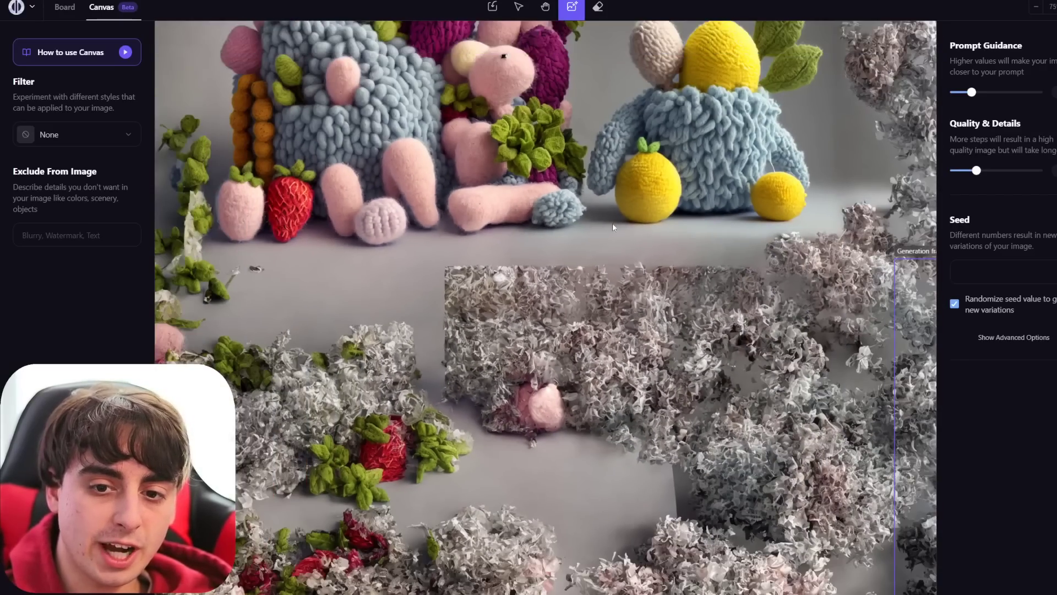
pyautogui.scroll(-1, 698, 187)
pyautogui.scroll(-5, 698, 187)
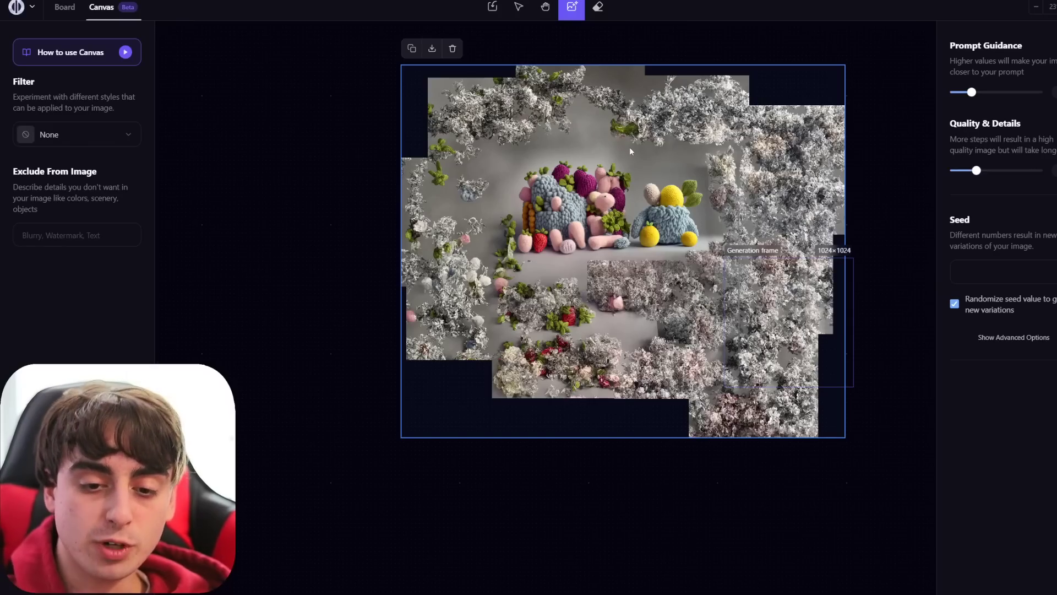
# Step: Select the pirate-dog ship image, move it up and right, then zoom out
pyautogui.click(452, 50)
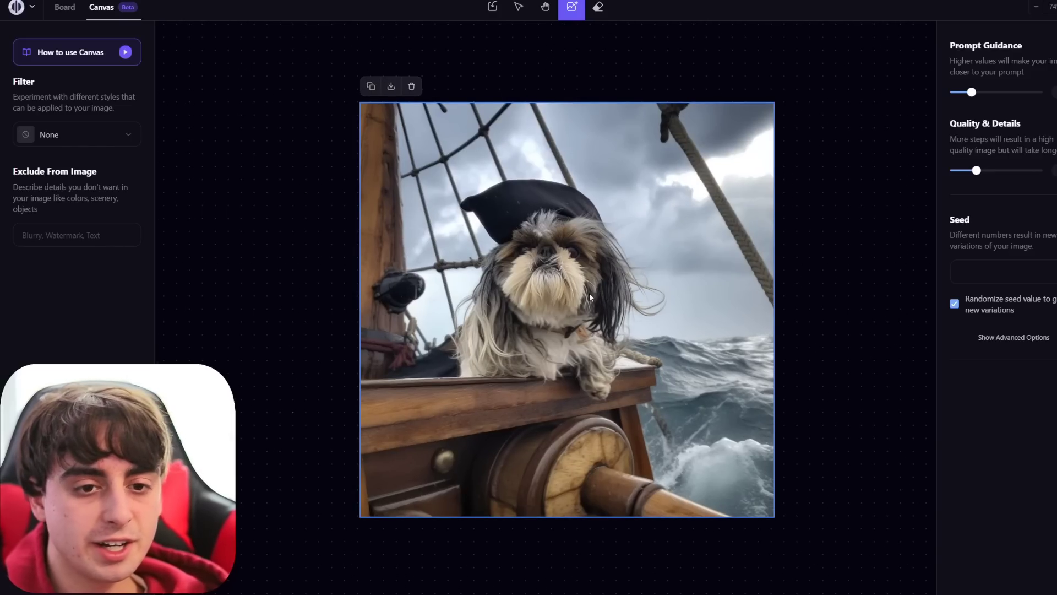
pyautogui.moveTo(571, 308); pyautogui.dragTo(597, 275)
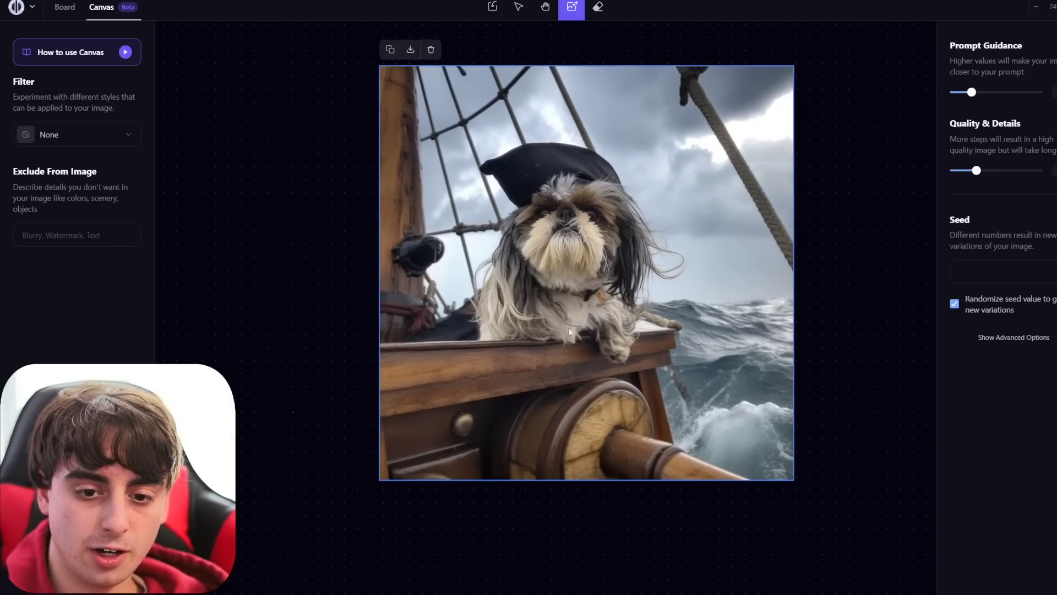
pyautogui.scroll(-3, 665, 302)
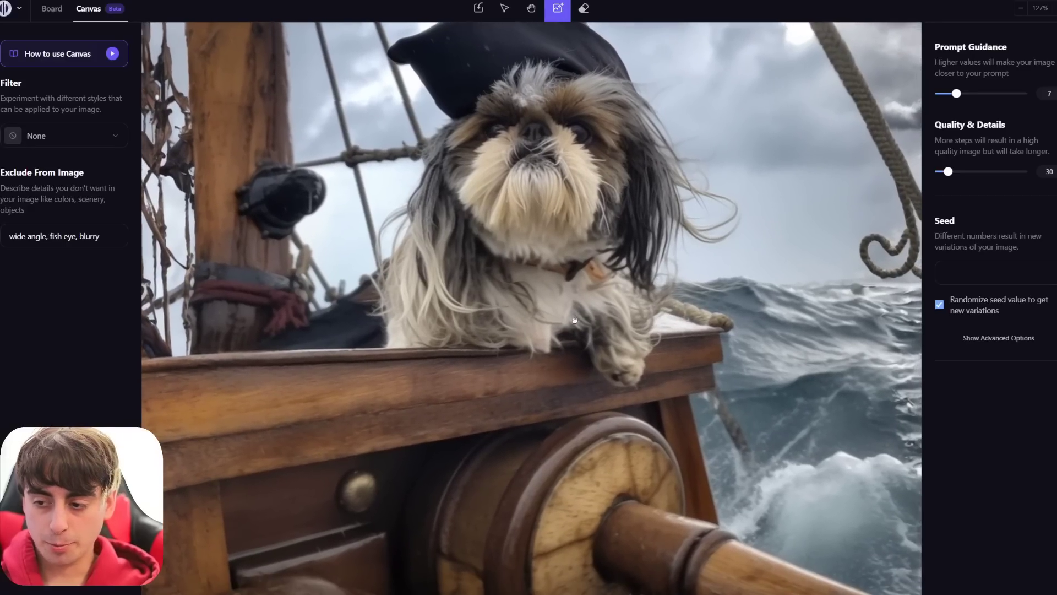
# Step: Zoom out from the pirate dog and pan to the ship's cannon, hull and sky
pyautogui.moveTo(575, 320); pyautogui.dragTo(586, 337)
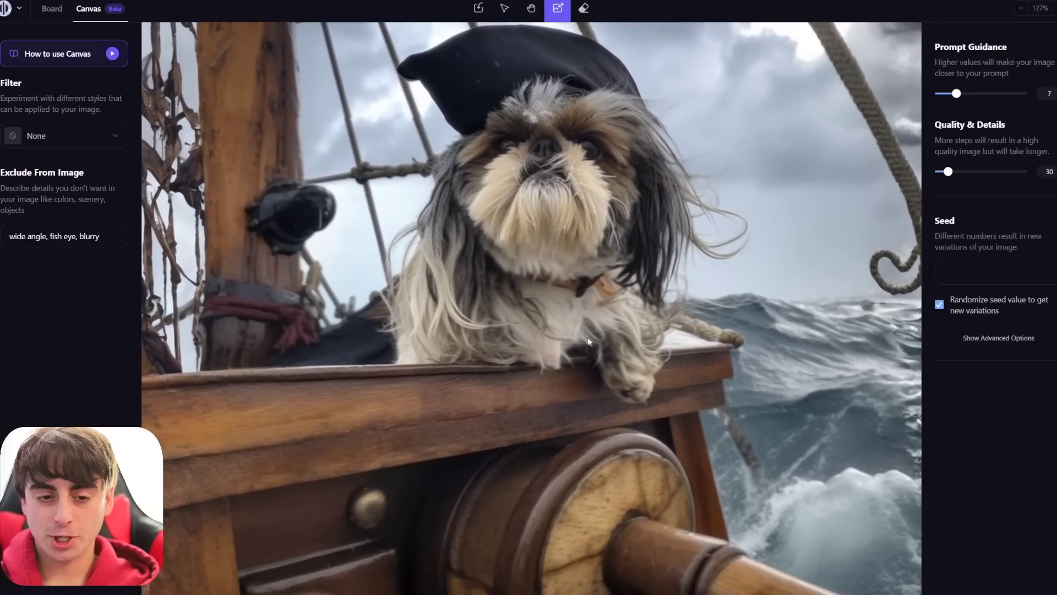
pyautogui.scroll(-10, 519, 329)
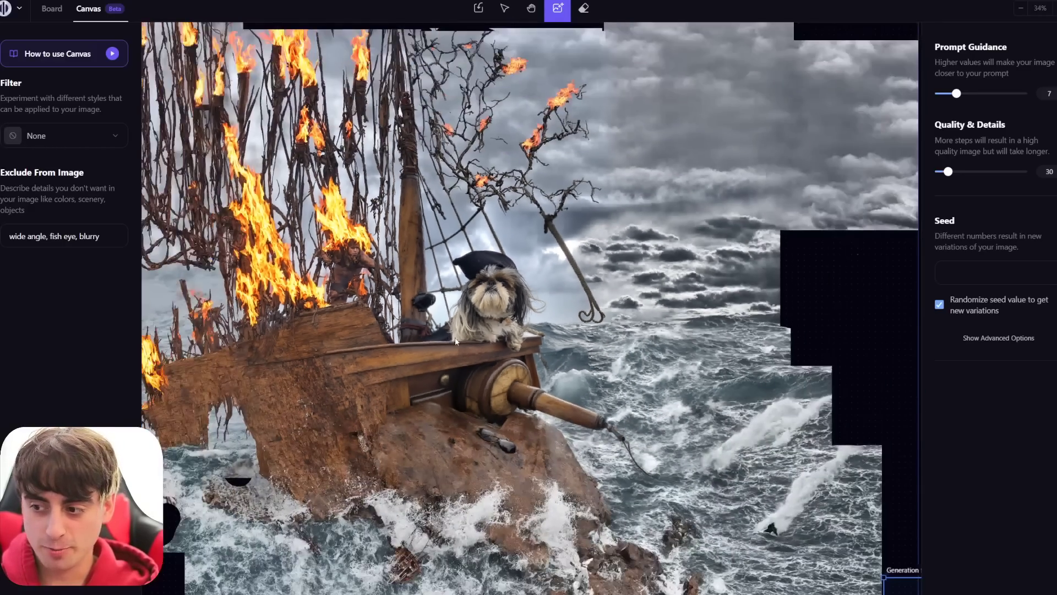
pyautogui.scroll(-3, 601, 305)
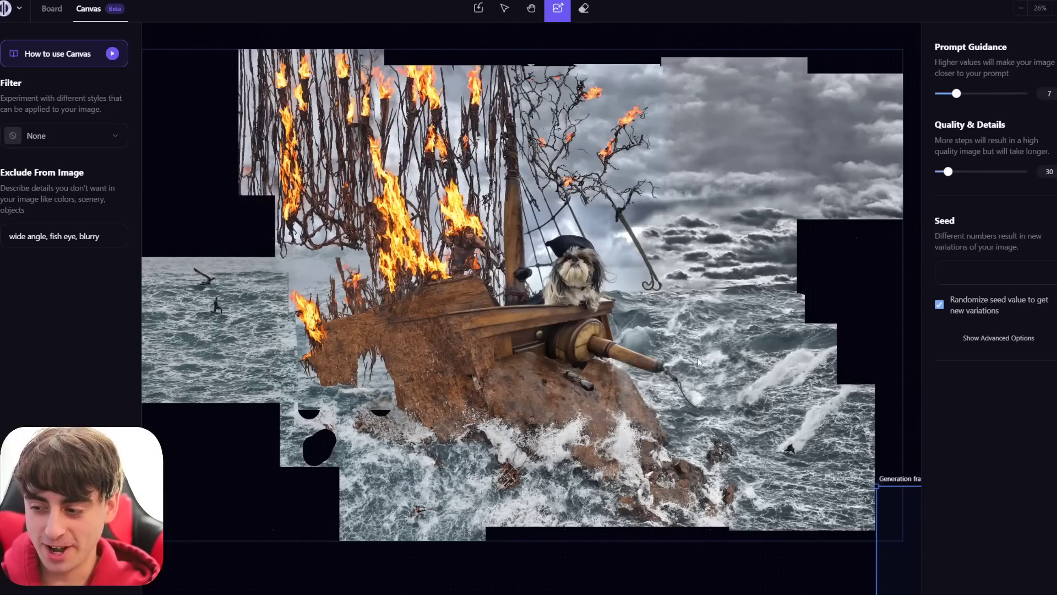
pyautogui.scroll(8, 556, 359)
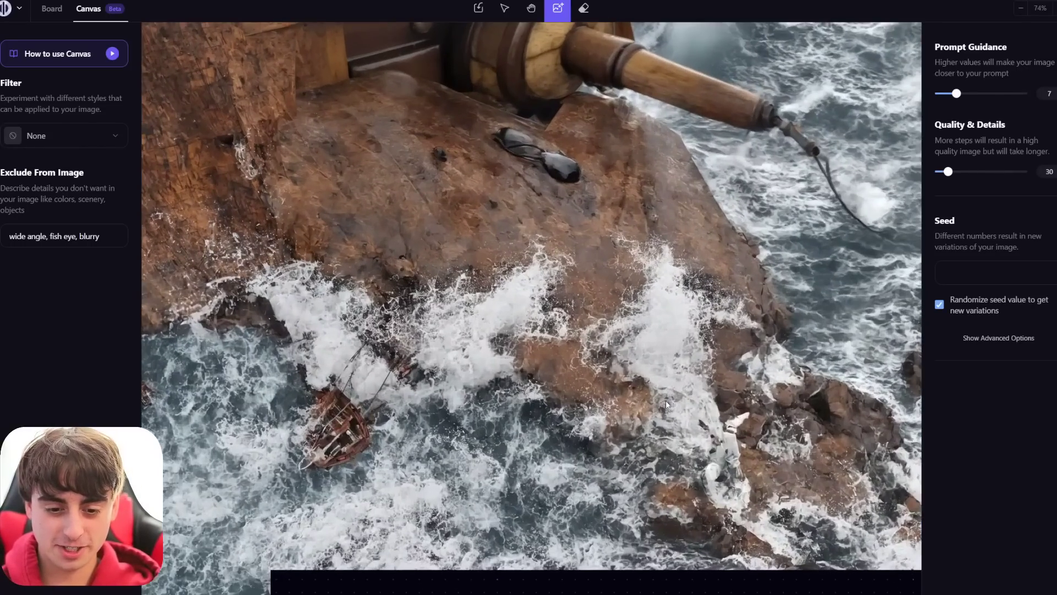
pyautogui.moveTo(665, 404); pyautogui.dragTo(515, 359)
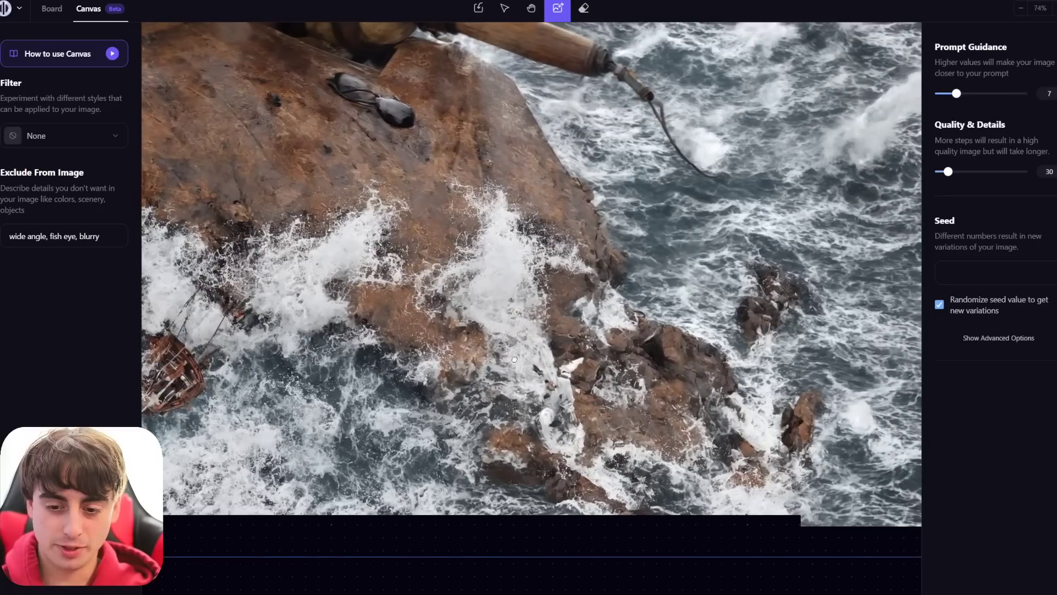
pyautogui.scroll(-4, 726, 418)
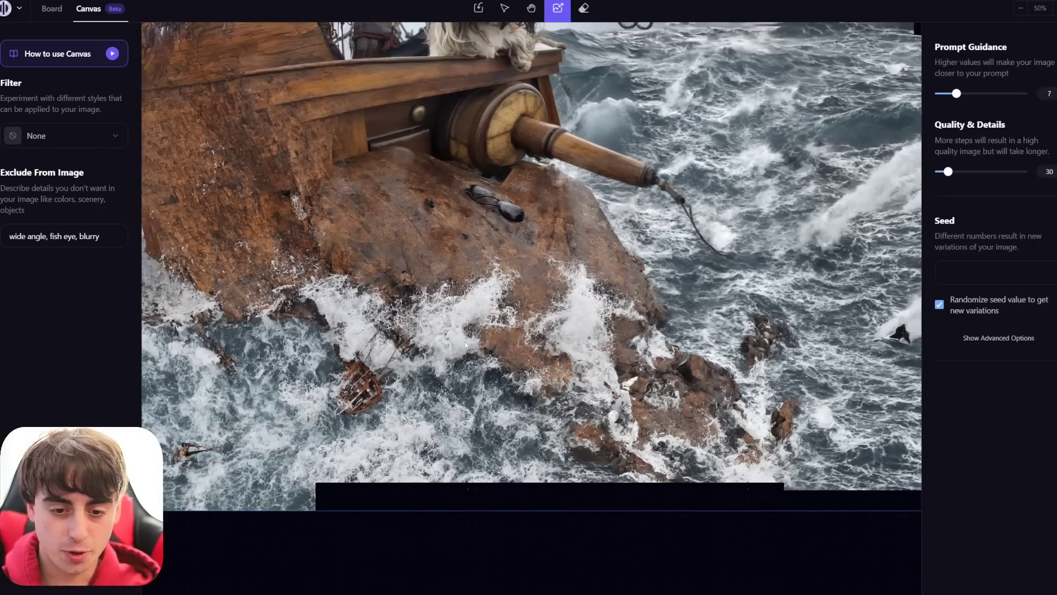
pyautogui.moveTo(680, 235); pyautogui.dragTo(621, 358)
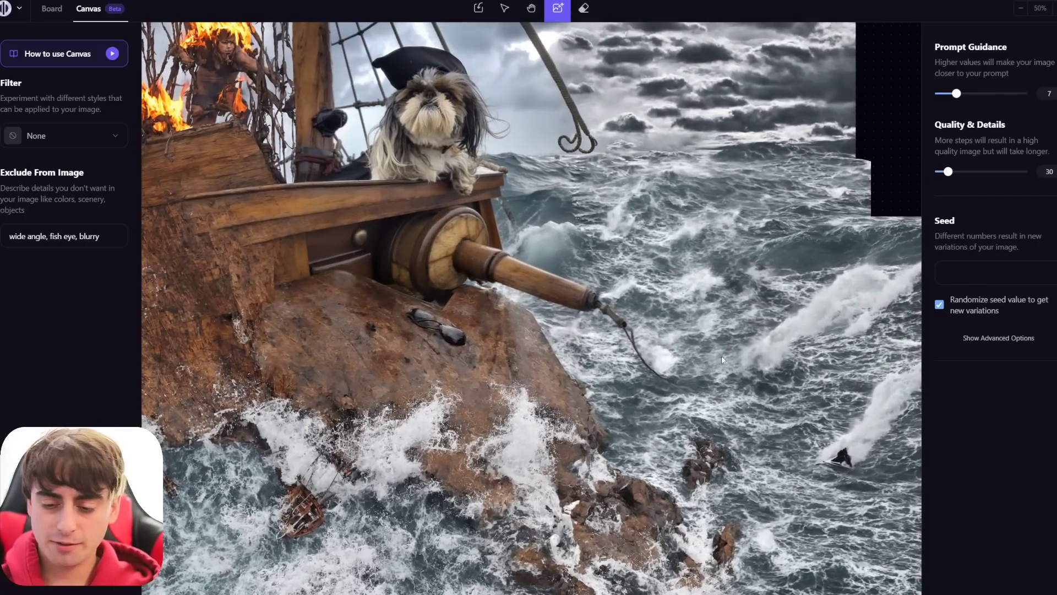
# Step: Zoom and pan across the burning mast, rigging and splintered hull in rough seas
pyautogui.scroll(5, 722, 359)
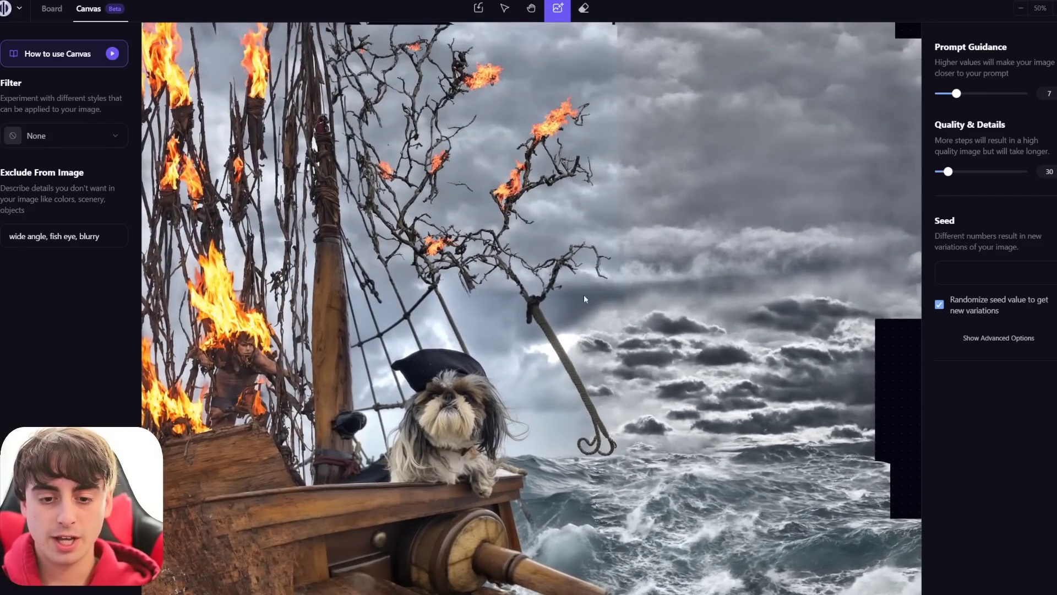
pyautogui.hscroll(-5, 585, 299)
pyautogui.scroll(2, 586, 299)
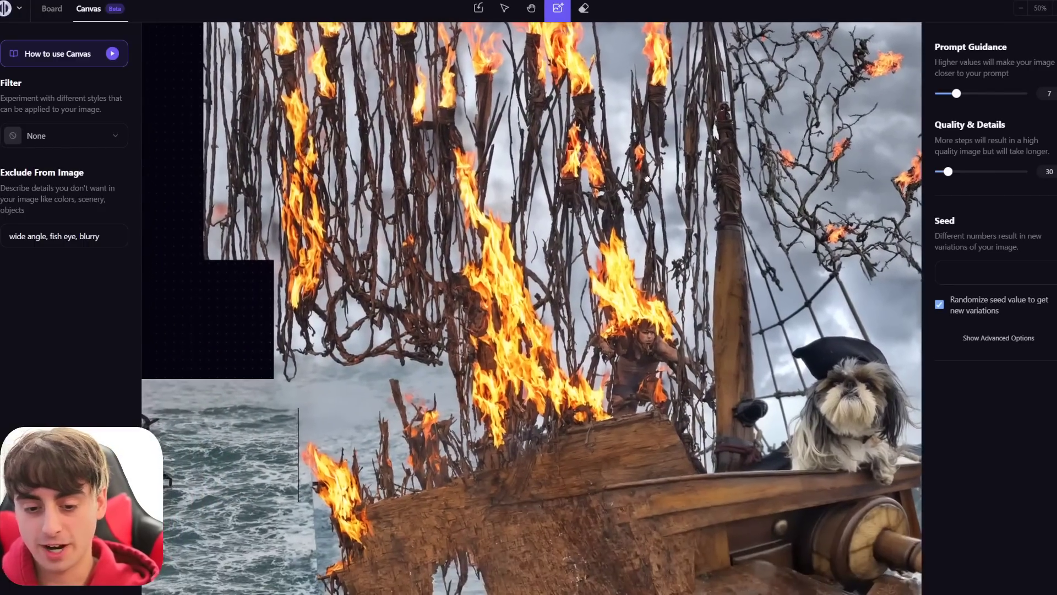
pyautogui.scroll(5, 577, 253)
pyautogui.scroll(3, 577, 253)
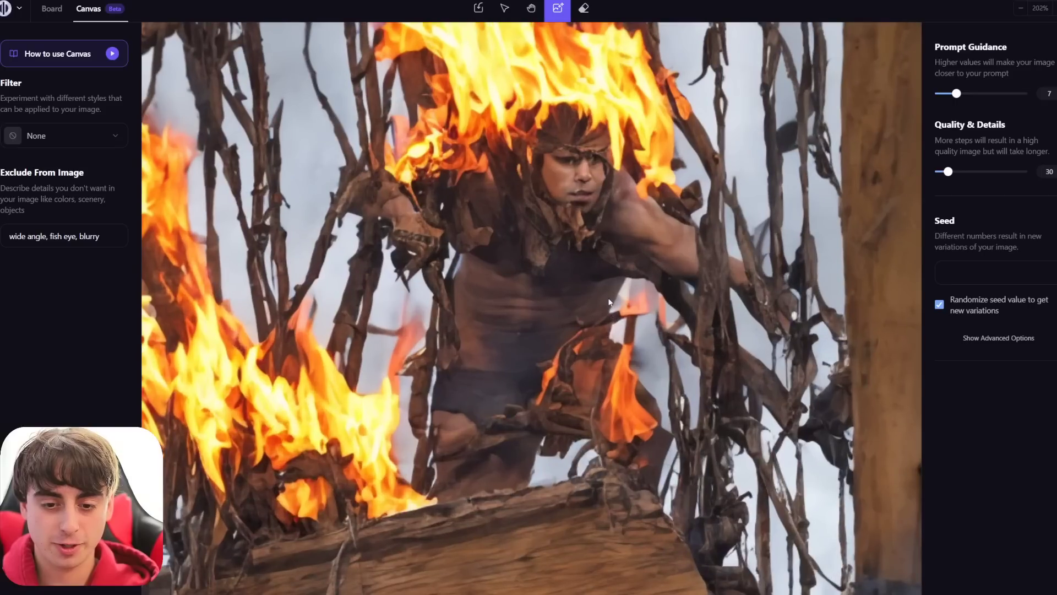
pyautogui.scroll(-3, 639, 352)
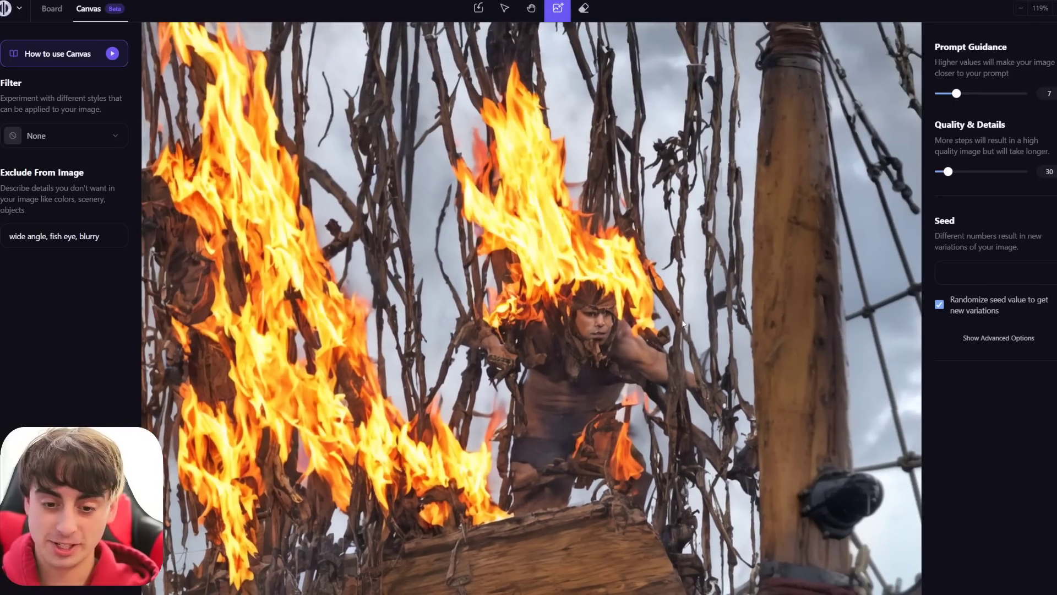
pyautogui.moveTo(683, 324); pyautogui.dragTo(739, 321)
pyautogui.scroll(-8, 528, 316)
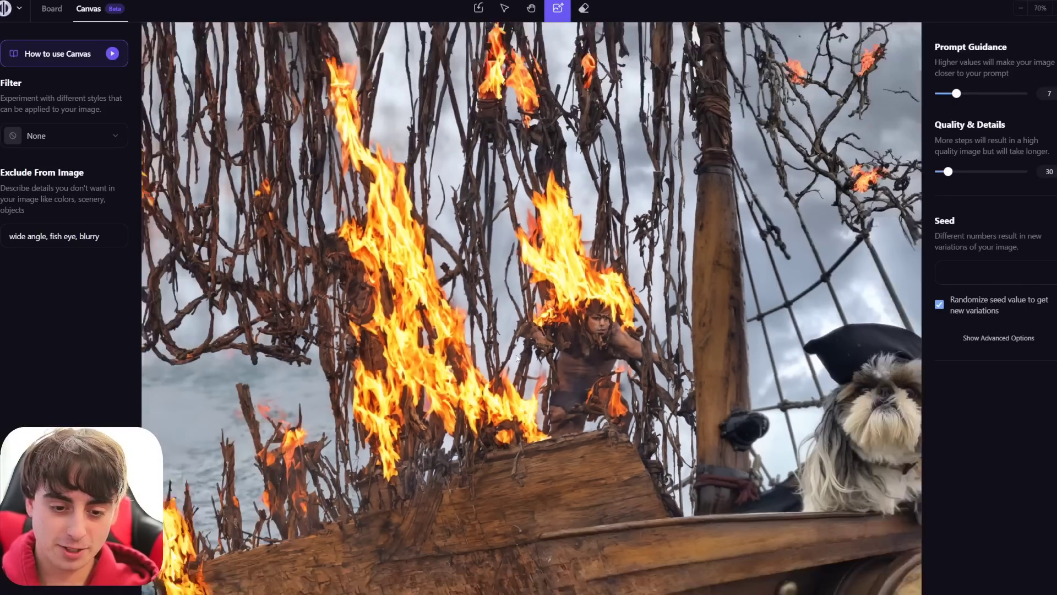
pyautogui.scroll(4, 593, 324)
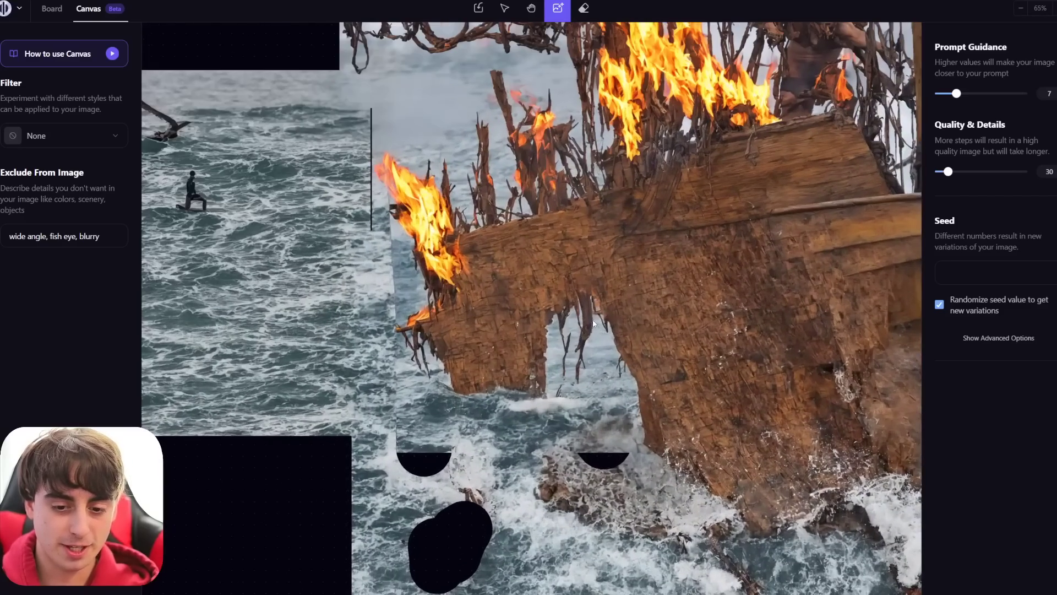
pyautogui.scroll(4, 654, 364)
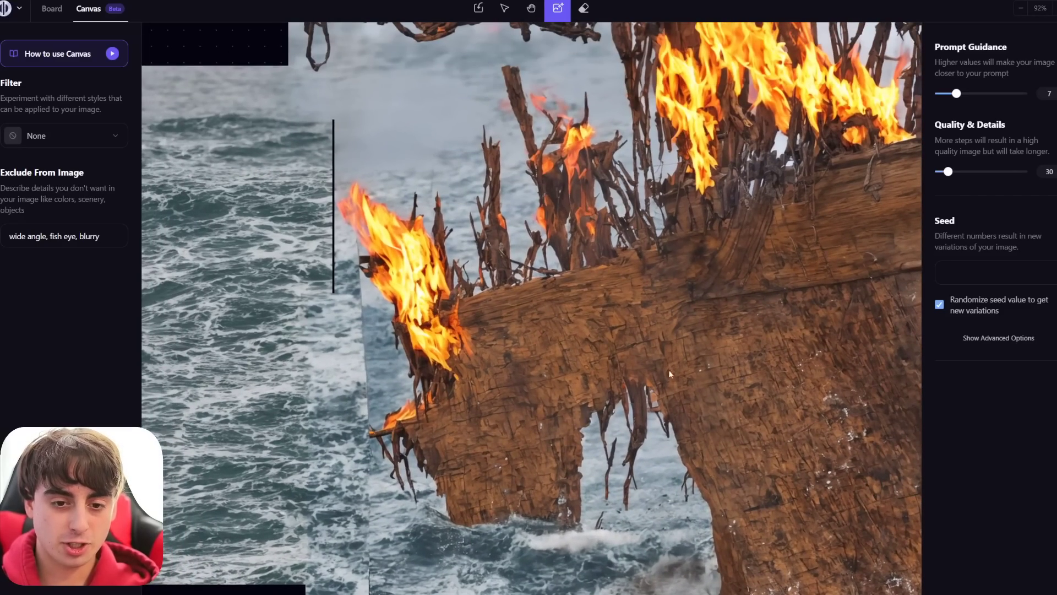
pyautogui.scroll(-6, 635, 376)
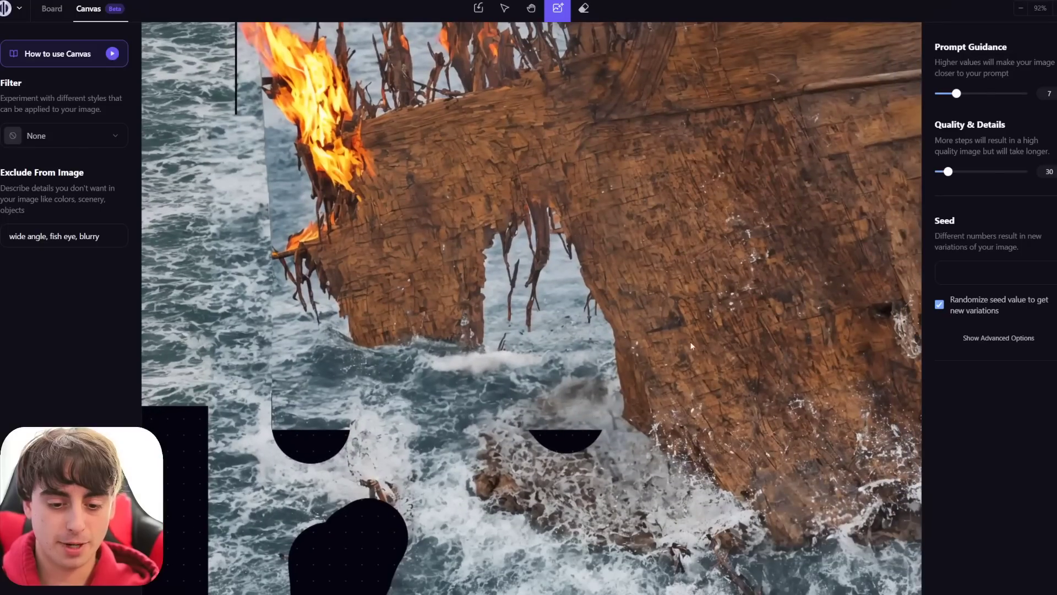
pyautogui.scroll(-8, 660, 234)
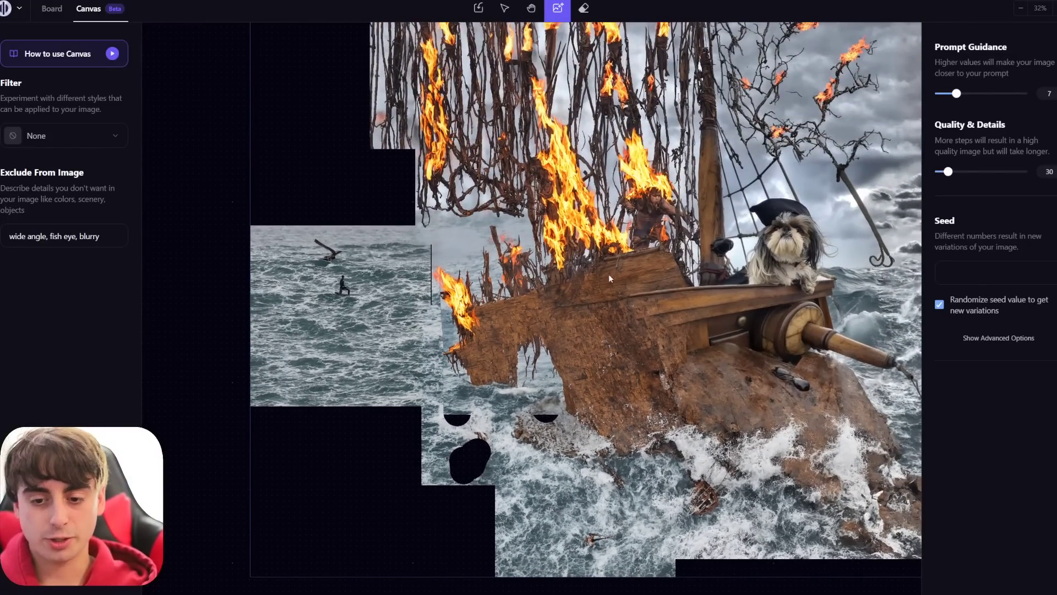
pyautogui.moveTo(759, 278); pyautogui.dragTo(705, 315)
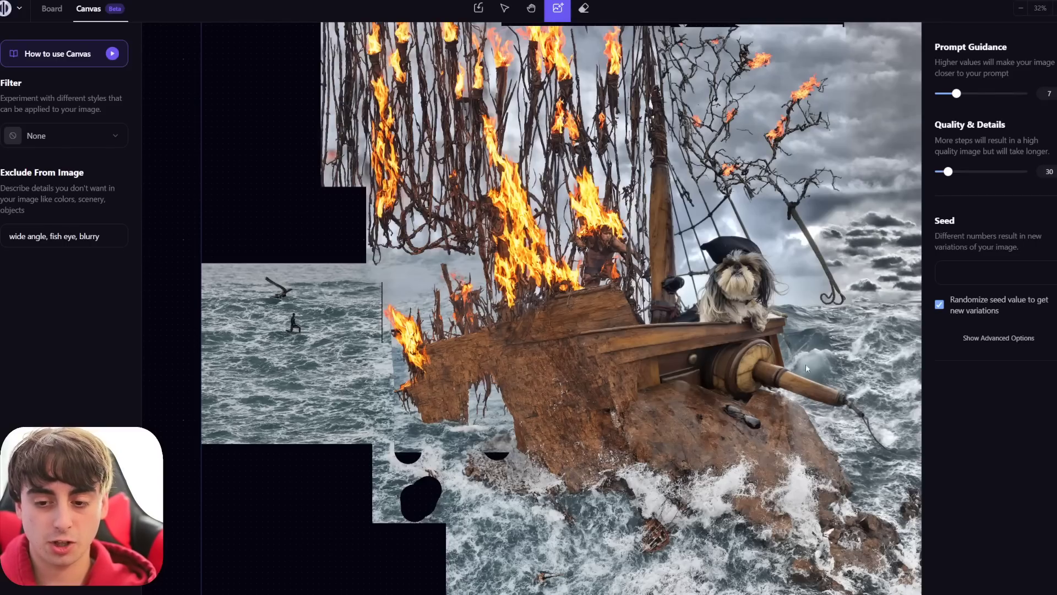
pyautogui.moveTo(630, 288); pyautogui.dragTo(627, 302)
pyautogui.scroll(3, 687, 303)
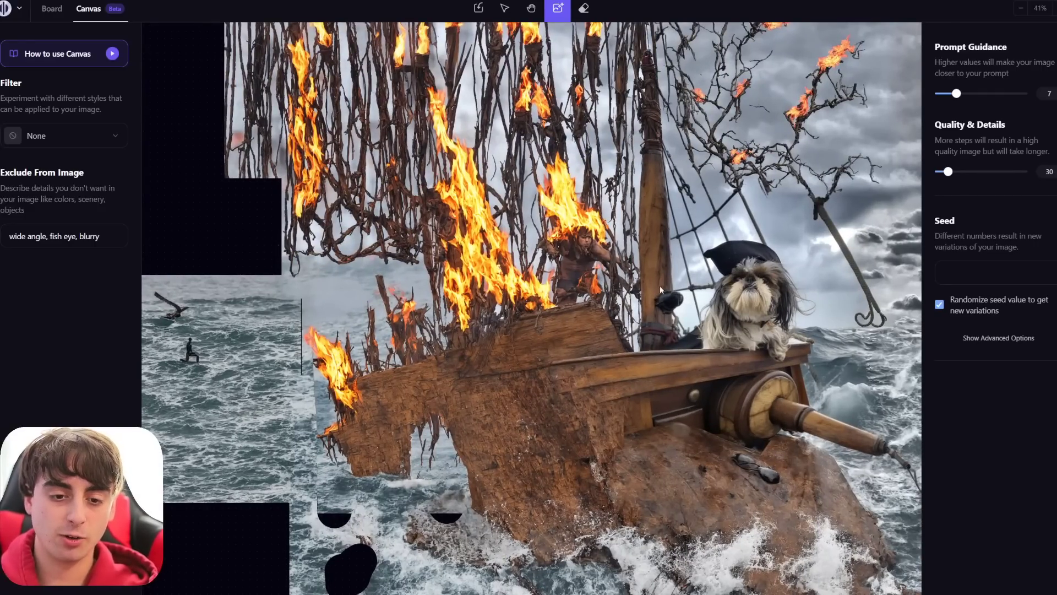
pyautogui.moveTo(600, 304); pyautogui.dragTo(500, 308)
pyautogui.moveTo(314, 334); pyautogui.dragTo(711, 289)
pyautogui.moveTo(602, 263); pyautogui.dragTo(549, 293)
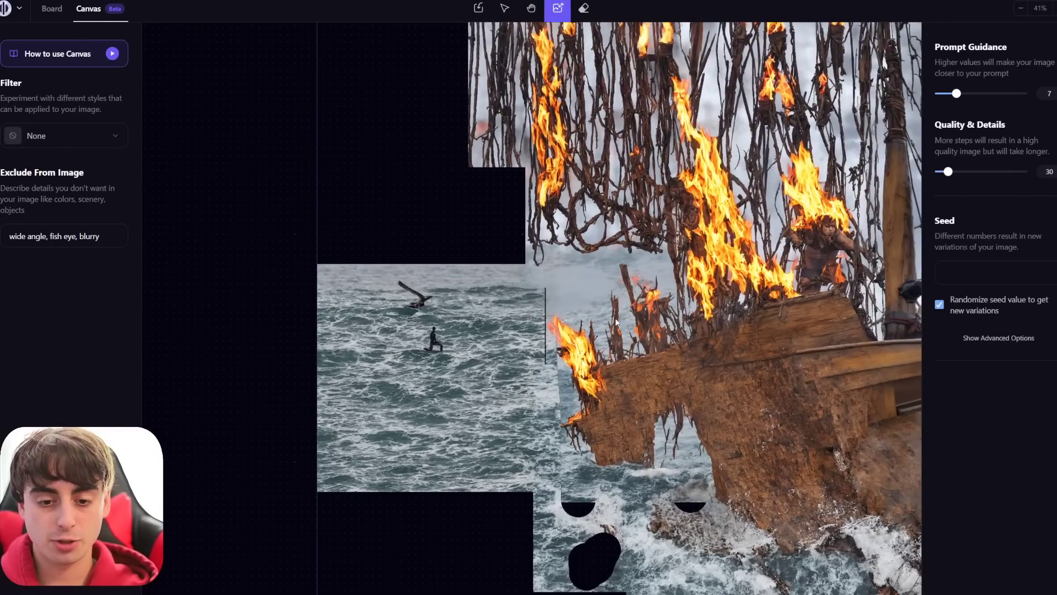
pyautogui.hscroll(-4, 552, 329)
pyautogui.scroll(-2, 552, 328)
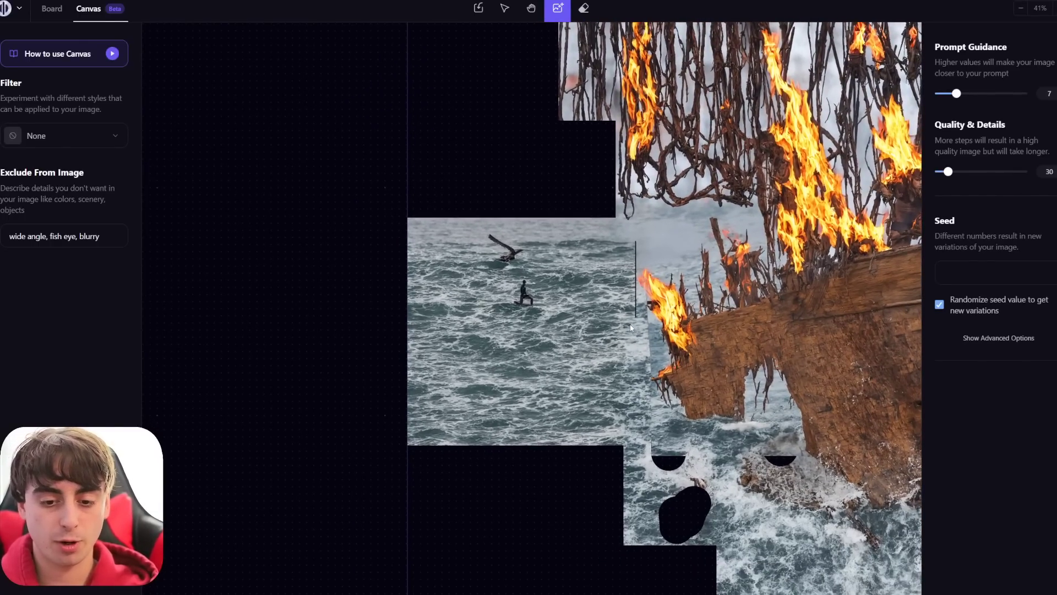
pyautogui.keyDown('ctrl'); pyautogui.scroll(10, 487, 313); pyautogui.keyUp('ctrl')
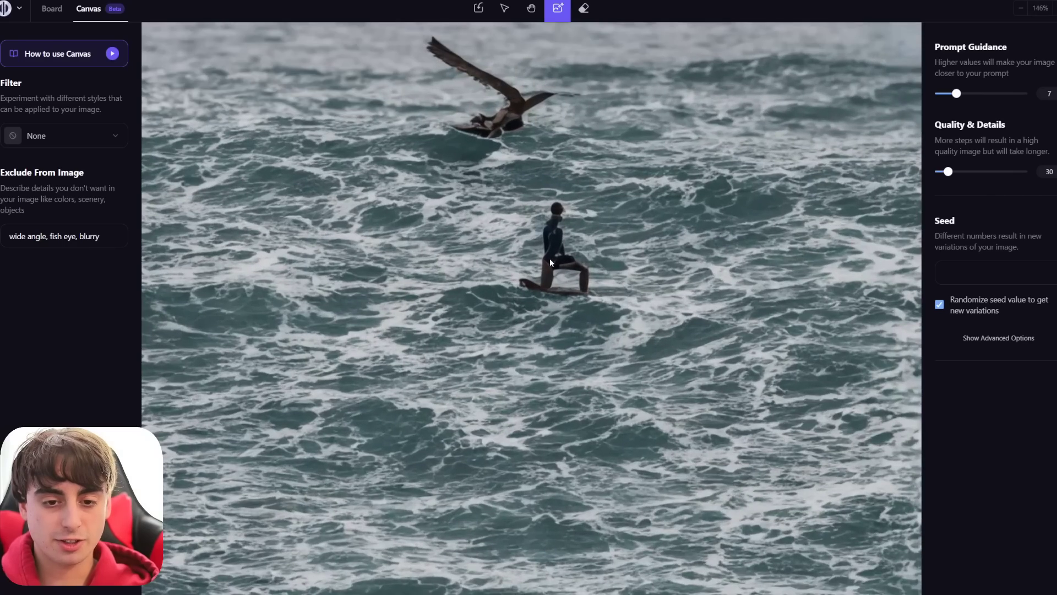
pyautogui.scroll(2, 583, 299)
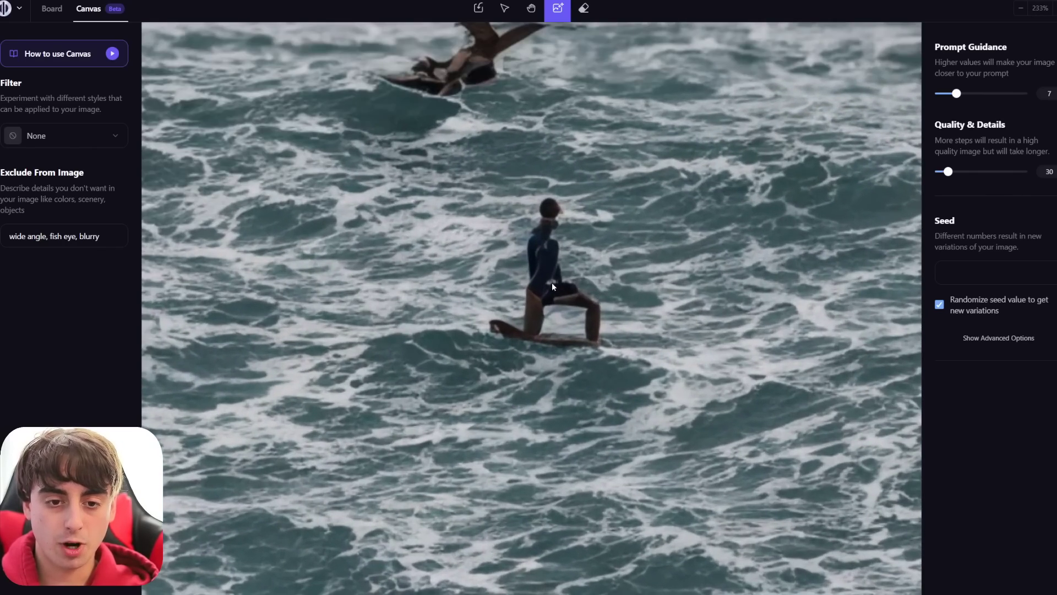
pyautogui.moveTo(551, 284); pyautogui.dragTo(575, 390)
pyautogui.keyDown('ctrl'); pyautogui.scroll(-8, 575, 390); pyautogui.keyUp('ctrl')
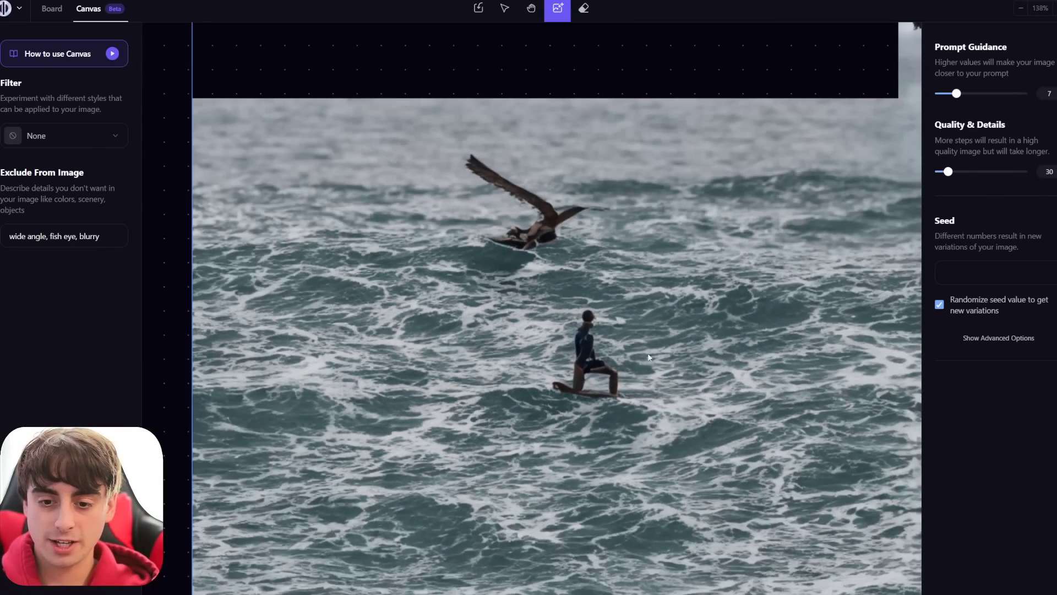
pyautogui.keyDown('ctrl'); pyautogui.scroll(6, 762, 385); pyautogui.keyUp('ctrl')
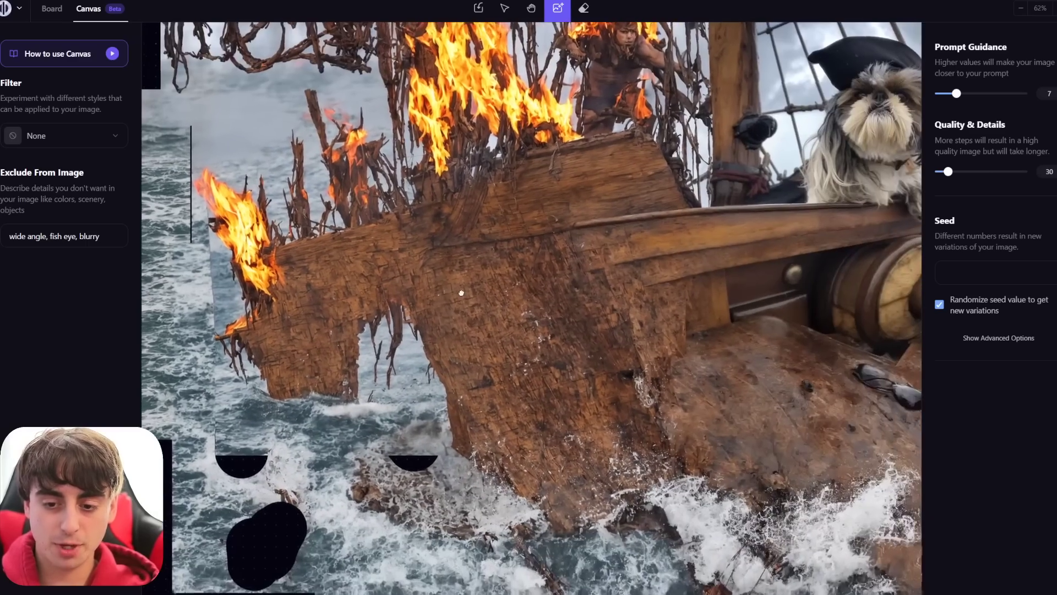
pyautogui.scroll(-3, 618, 368)
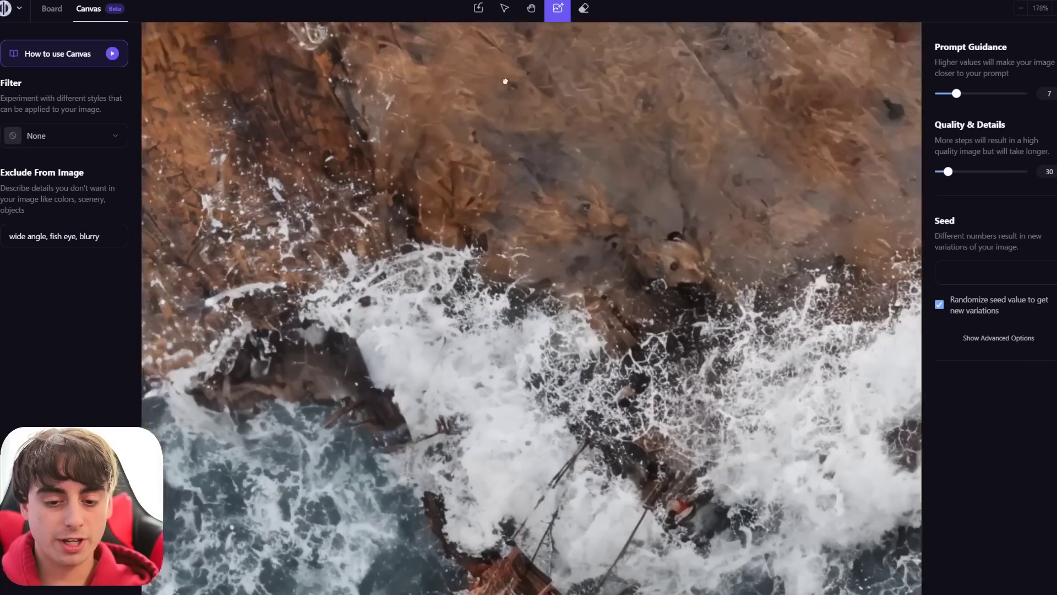
pyautogui.keyDown('ctrl'); pyautogui.scroll(-3, 615, 247); pyautogui.keyUp('ctrl')
pyautogui.scroll(8, 639, 287)
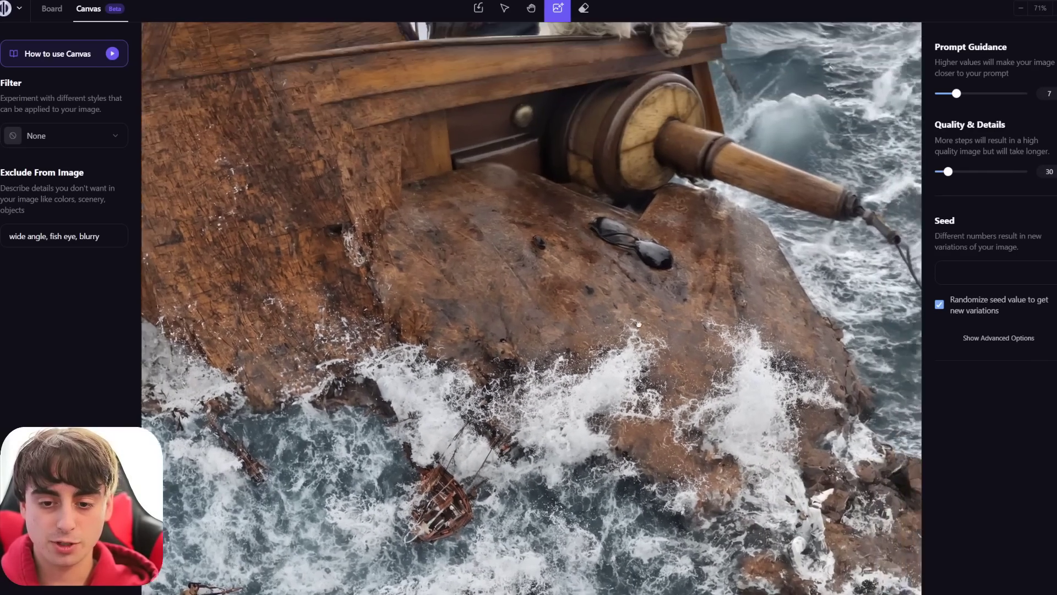
pyautogui.keyDown('ctrl'); pyautogui.scroll(1, 661, 326); pyautogui.keyUp('ctrl')
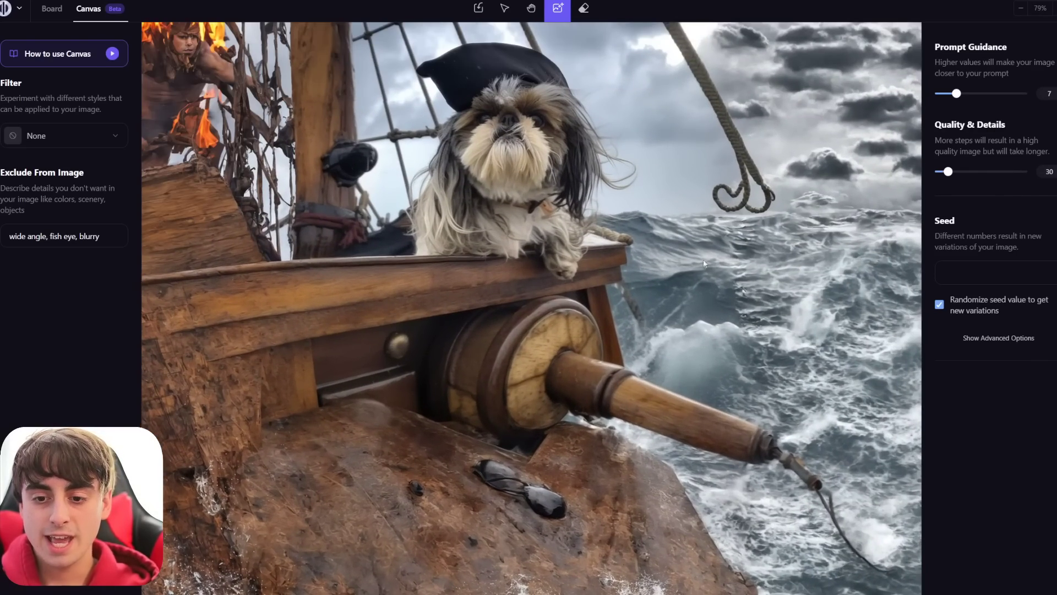
pyautogui.moveTo(704, 264); pyautogui.dragTo(631, 415)
pyautogui.scroll(5, 650, 380)
pyautogui.moveTo(709, 359); pyautogui.dragTo(484, 335)
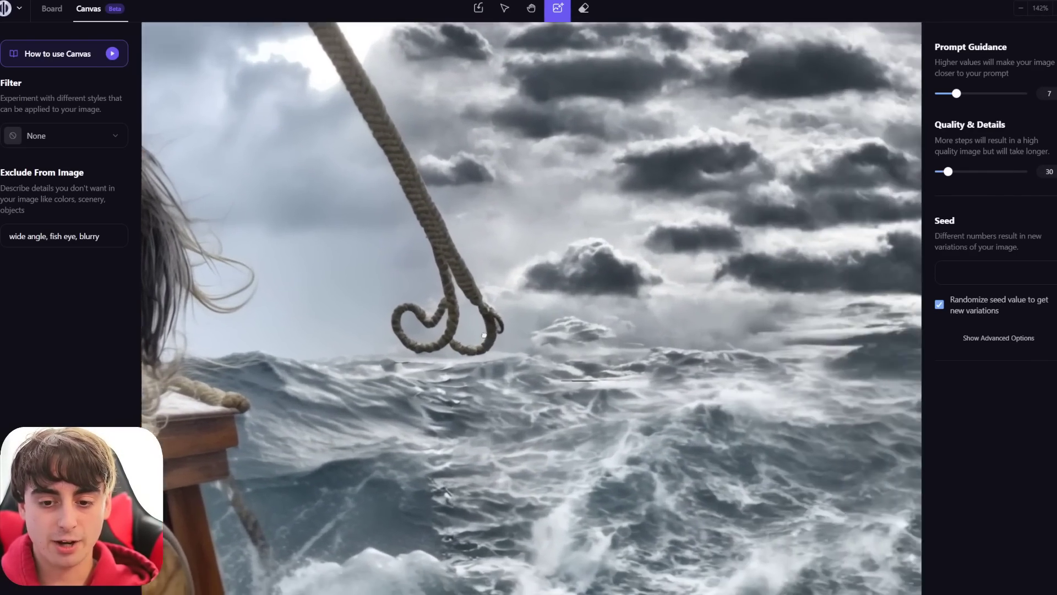
pyautogui.keyDown('ctrl'); pyautogui.scroll(-9, 484, 334); pyautogui.keyUp('ctrl')
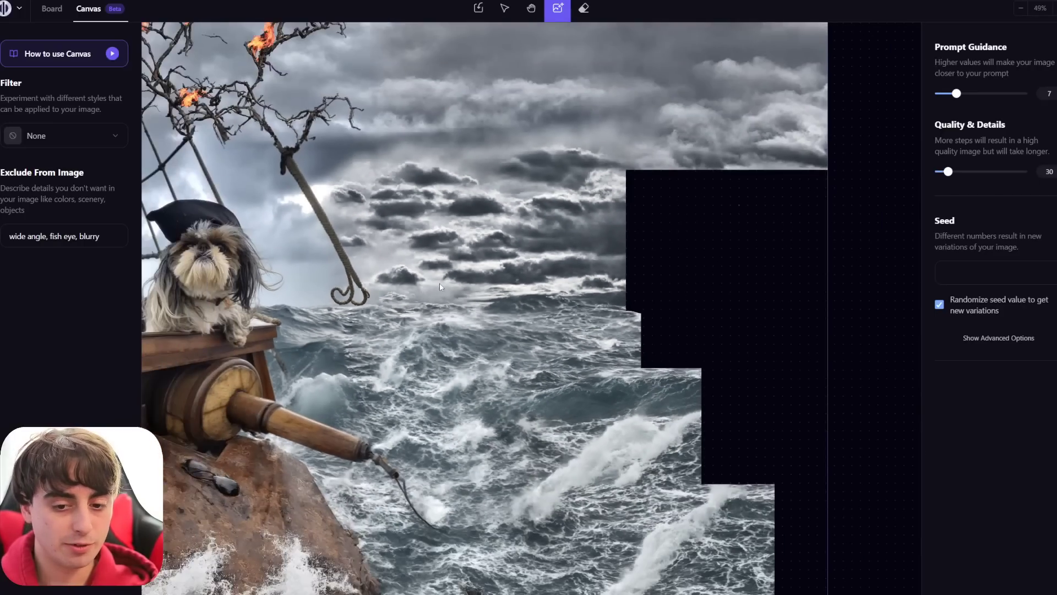
pyautogui.scroll(-4, 439, 284)
pyautogui.moveTo(440, 283)
pyautogui.mouseDown()
pyautogui.moveTo(471, 300)
pyautogui.moveTo(746, 325)
pyautogui.mouseUp()
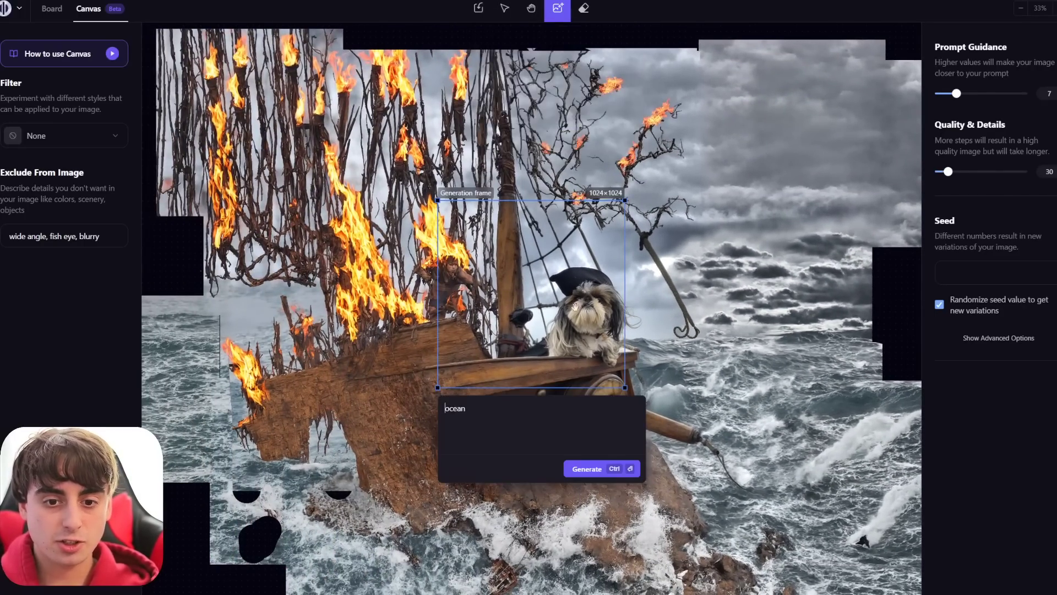
# Step: Fit a 616×600 generation frame tightly over the pirate dog
pyautogui.click(677, 393)
pyautogui.moveTo(685, 403); pyautogui.dragTo(630, 365)
pyautogui.moveTo(585, 296); pyautogui.dragTo(605, 326)
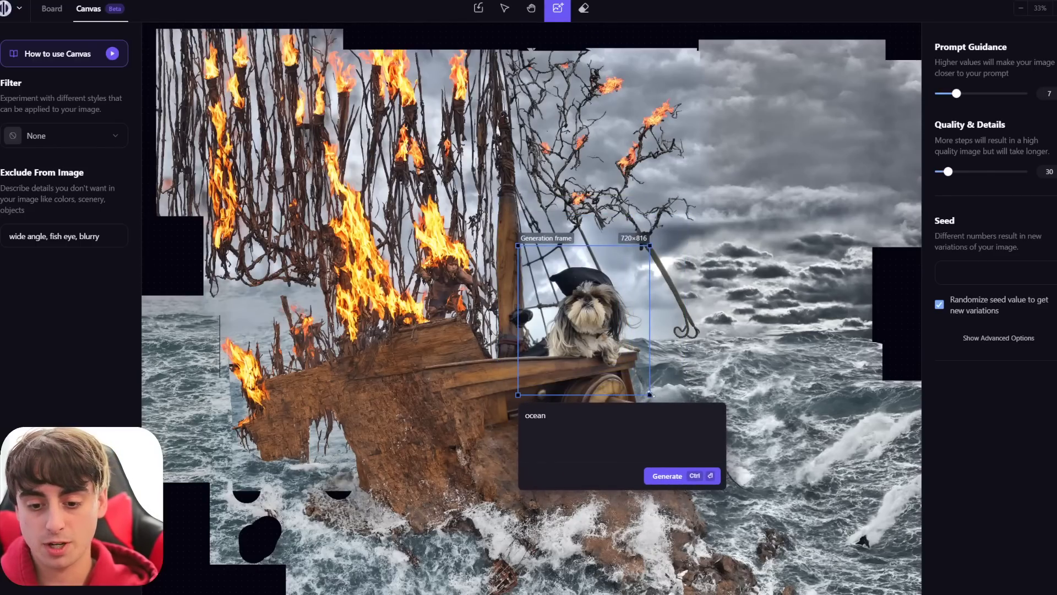
pyautogui.moveTo(650, 394); pyautogui.dragTo(642, 369)
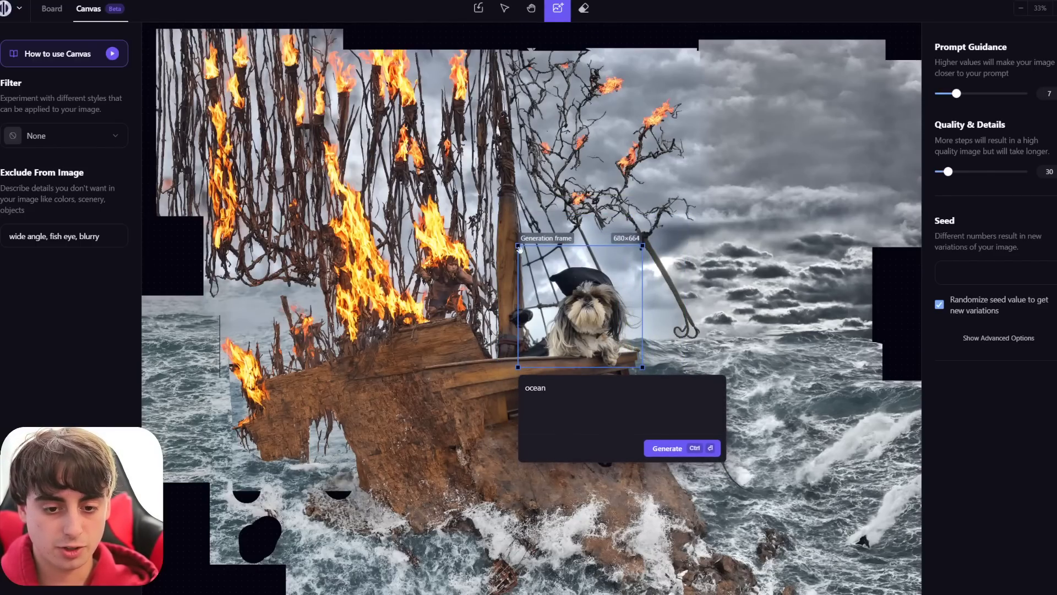
pyautogui.moveTo(519, 246); pyautogui.dragTo(531, 257)
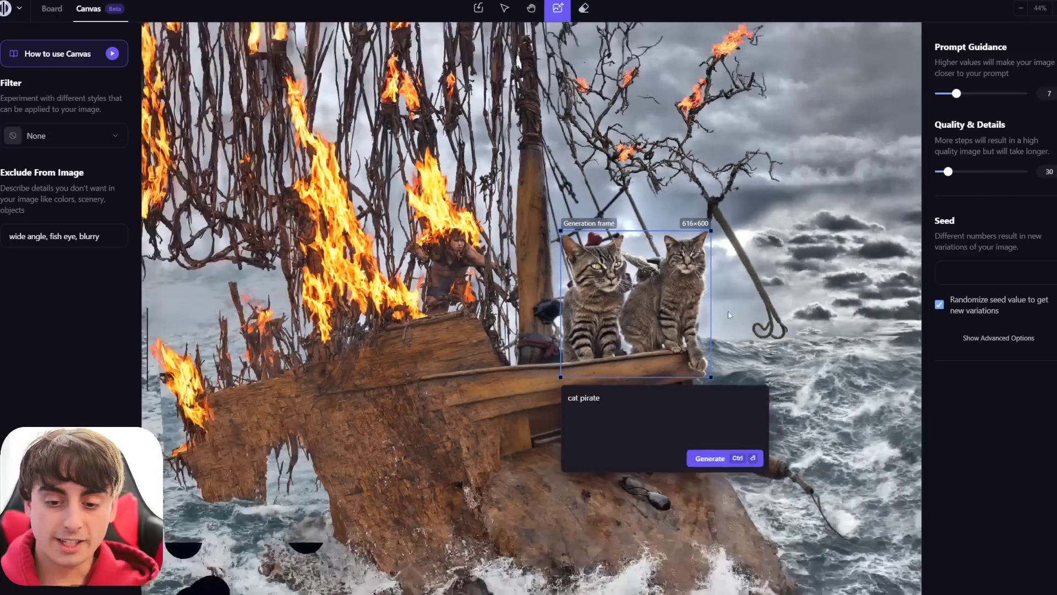
# Step: Move the frame aside and zoom to see the two tabby cats replacing the dog
pyautogui.scroll(-3, 728, 310)
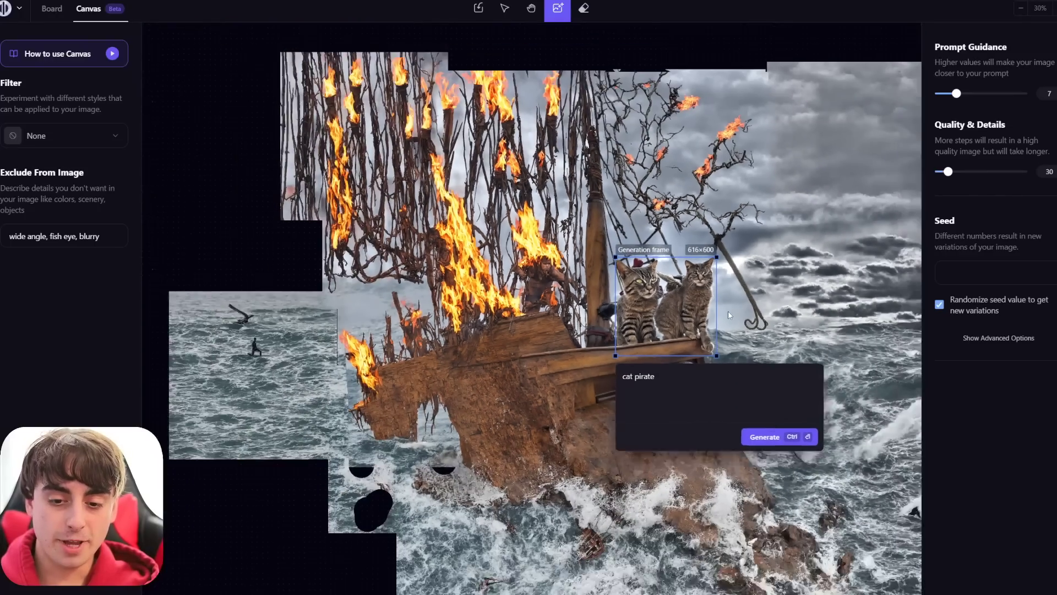
pyautogui.moveTo(676, 300); pyautogui.dragTo(831, 374)
pyautogui.scroll(5, 712, 325)
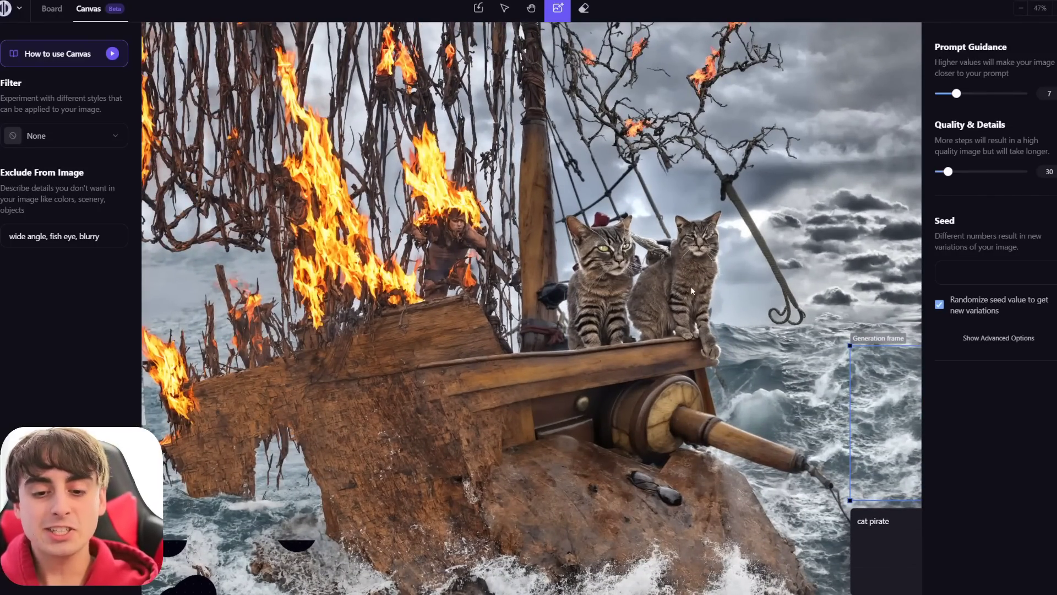
pyautogui.hscroll(2, 655, 304)
pyautogui.scroll(-1, 655, 303)
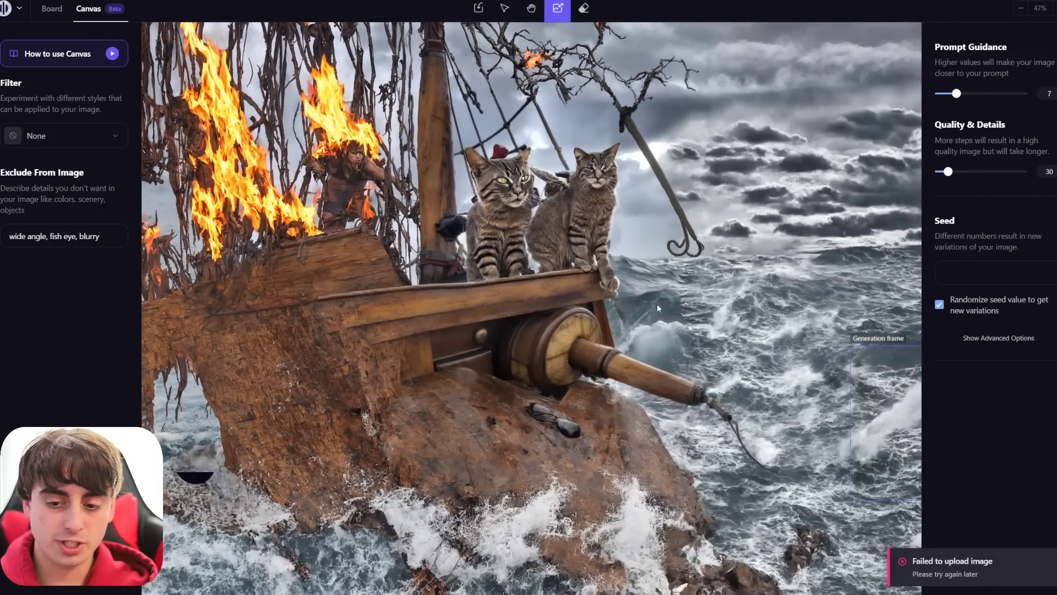
pyautogui.scroll(2, 656, 304)
# Step: Move the generation frame onto the ship's deck and pan around the outpainted ship
pyautogui.moveTo(877, 390); pyautogui.dragTo(562, 440)
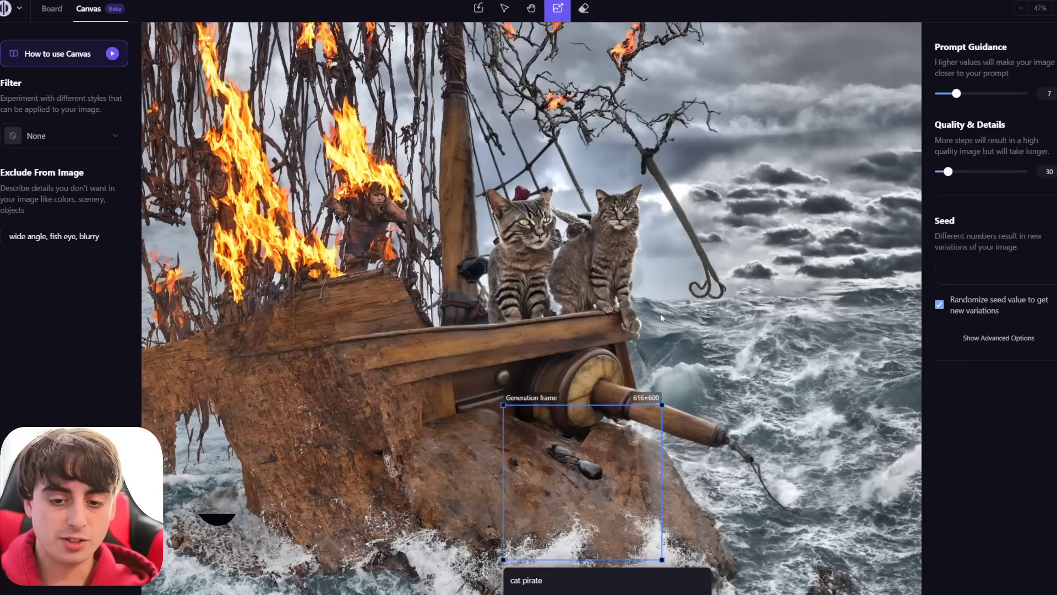
pyautogui.scroll(-3, 672, 319)
pyautogui.moveTo(772, 291); pyautogui.dragTo(734, 280)
pyautogui.scroll(5, 549, 175)
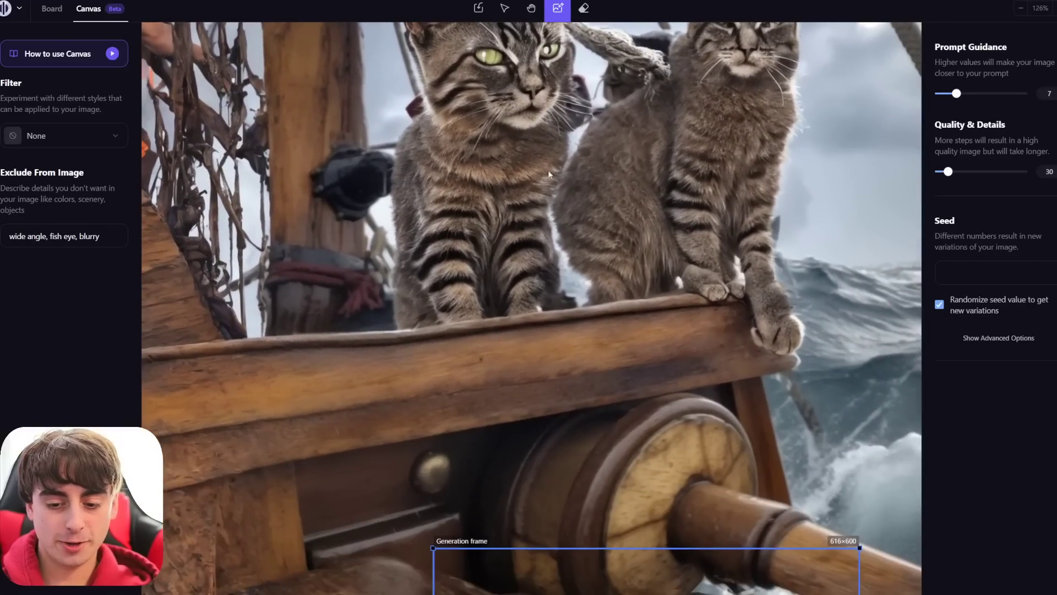
pyautogui.moveTo(662, 299); pyautogui.dragTo(411, 99)
pyautogui.moveTo(650, 265); pyautogui.dragTo(618, 244)
pyautogui.scroll(-3, 590, 273)
# Step: Review the pricing page, highlighting the Free plan's 50-image limit
pyautogui.hscroll(-5, 619, 244)
pyautogui.scroll(1, 661, 259)
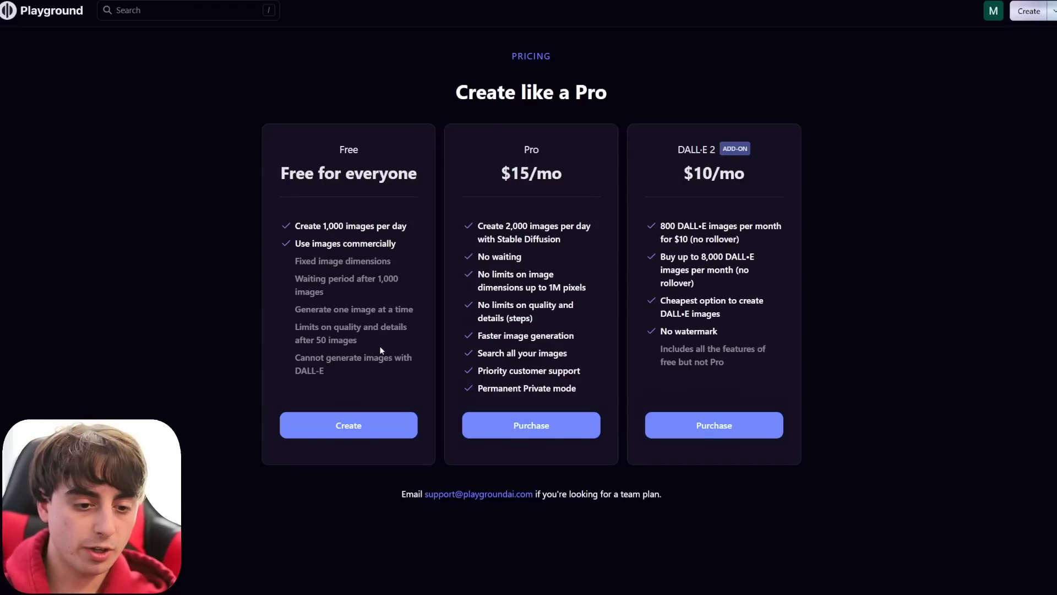
pyautogui.moveTo(359, 342); pyautogui.dragTo(316, 340)
pyautogui.click(370, 339)
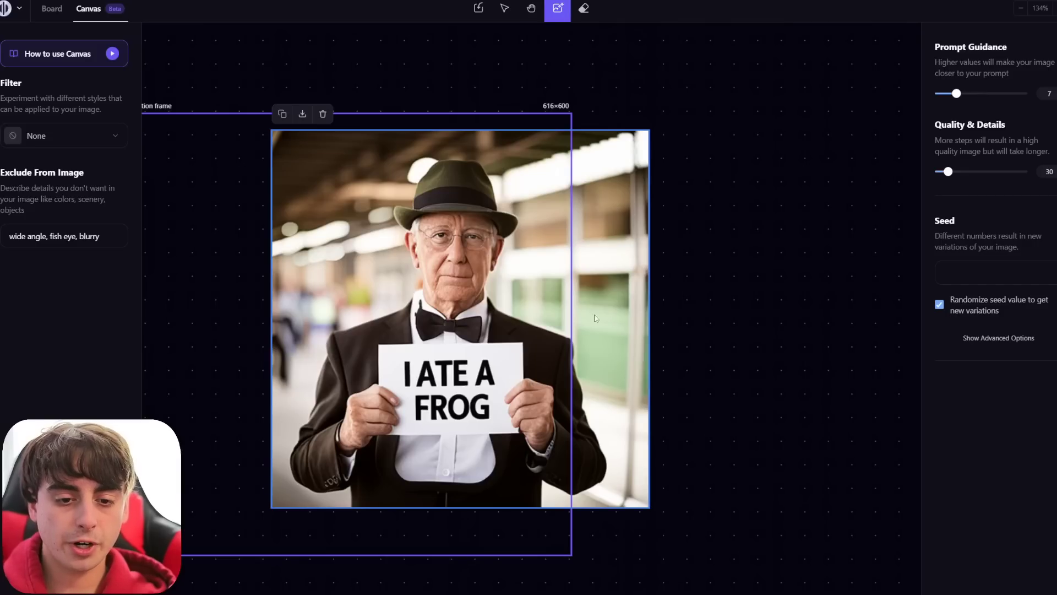
# Step: Place the generation frame overlapping the 'I ATE A FROG' portrait's borders to outpaint it
pyautogui.moveTo(503, 299)
pyautogui.mouseDown()
pyautogui.moveTo(563, 285)
pyautogui.moveTo(493, 294)
pyautogui.mouseUp()
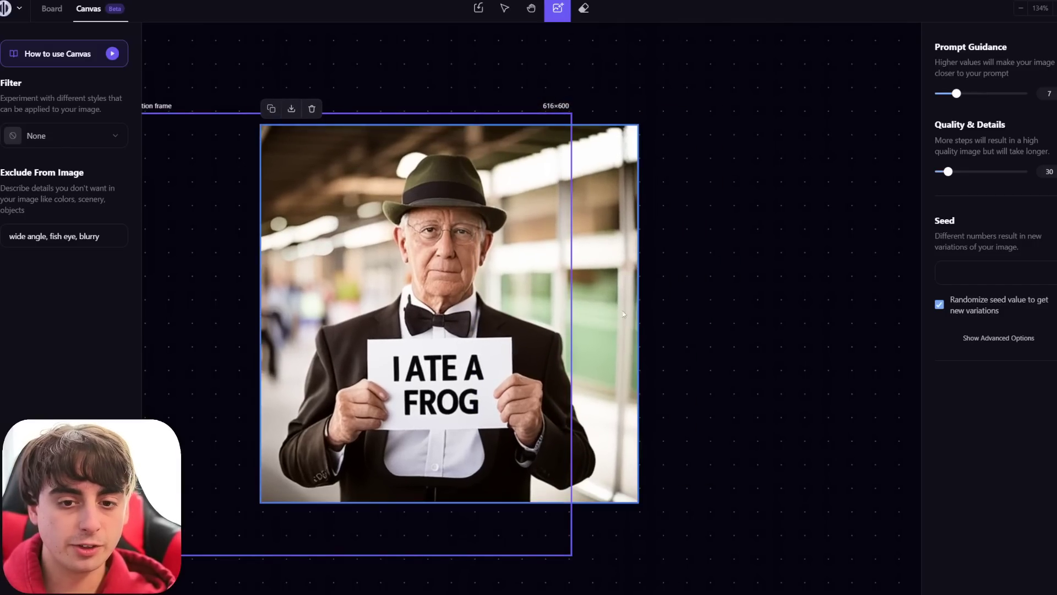
pyautogui.moveTo(494, 117); pyautogui.dragTo(621, 104)
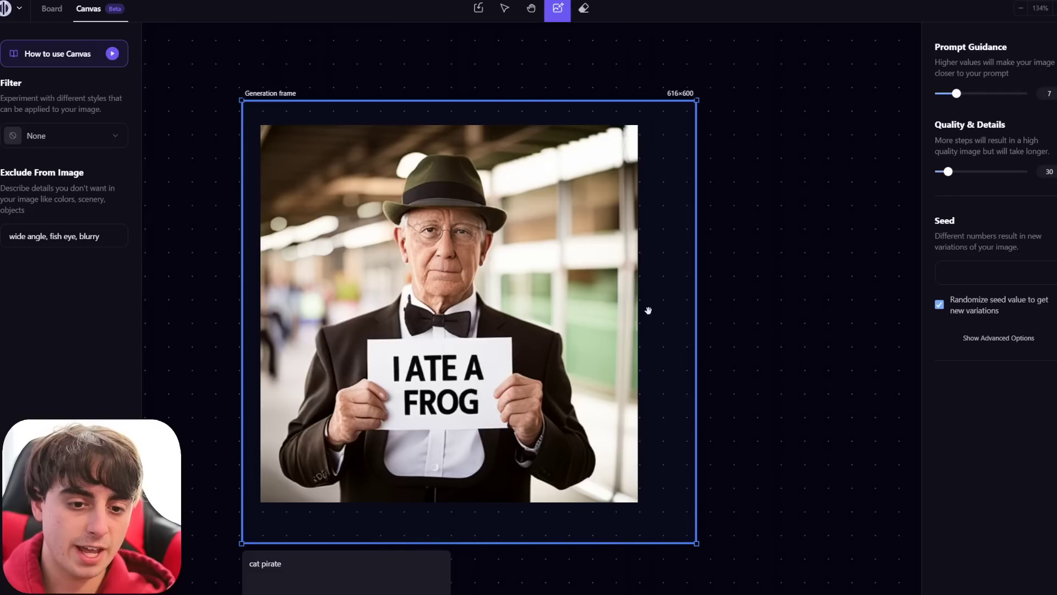
pyautogui.scroll(1, 512, 345)
pyautogui.moveTo(570, 313); pyautogui.dragTo(680, 258)
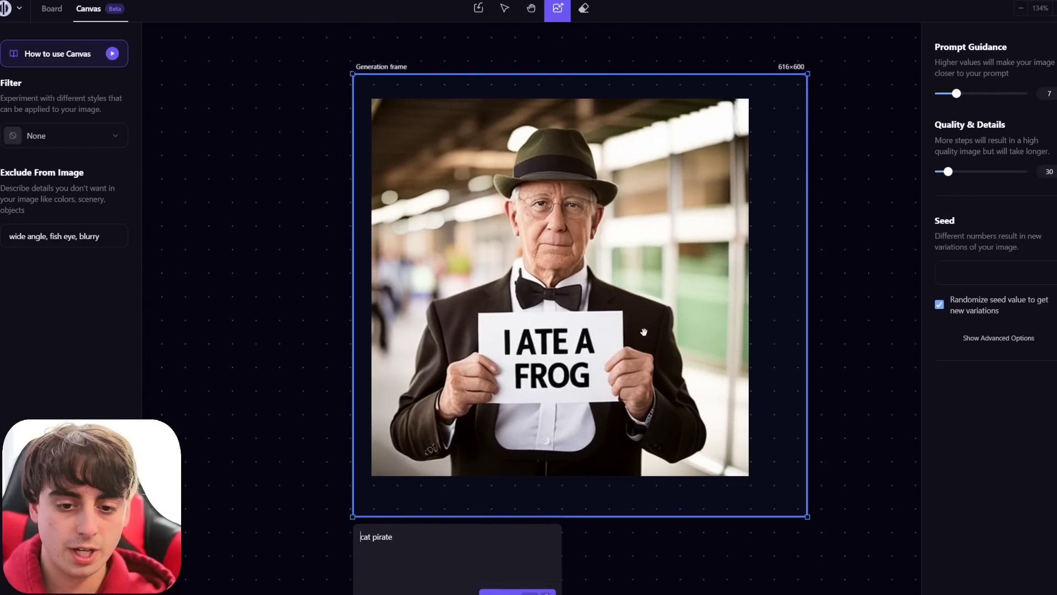
pyautogui.moveTo(601, 345); pyautogui.dragTo(285, 315)
pyautogui.click(606, 265)
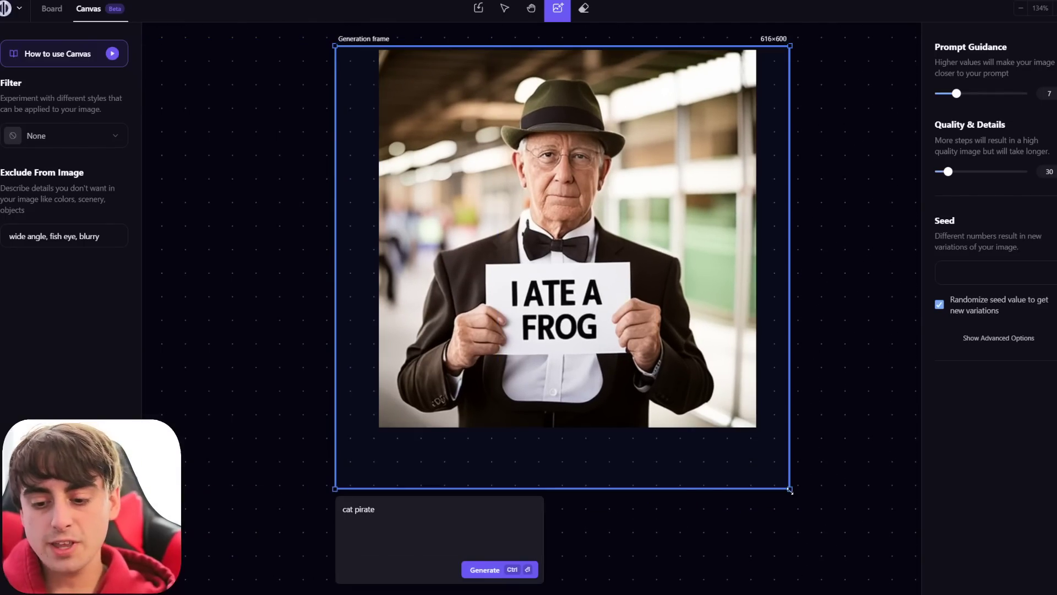
pyautogui.moveTo(791, 490); pyautogui.dragTo(585, 432)
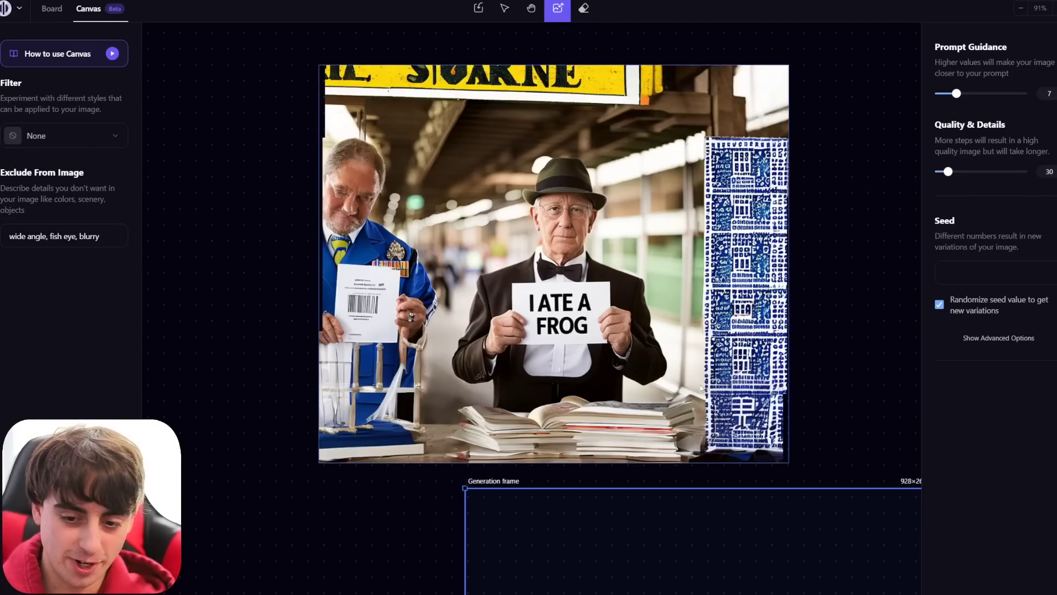
# Step: Resize the frame to 432×352 and move it onto the blue patterned strip
pyautogui.moveTo(678, 507); pyautogui.dragTo(514, 398)
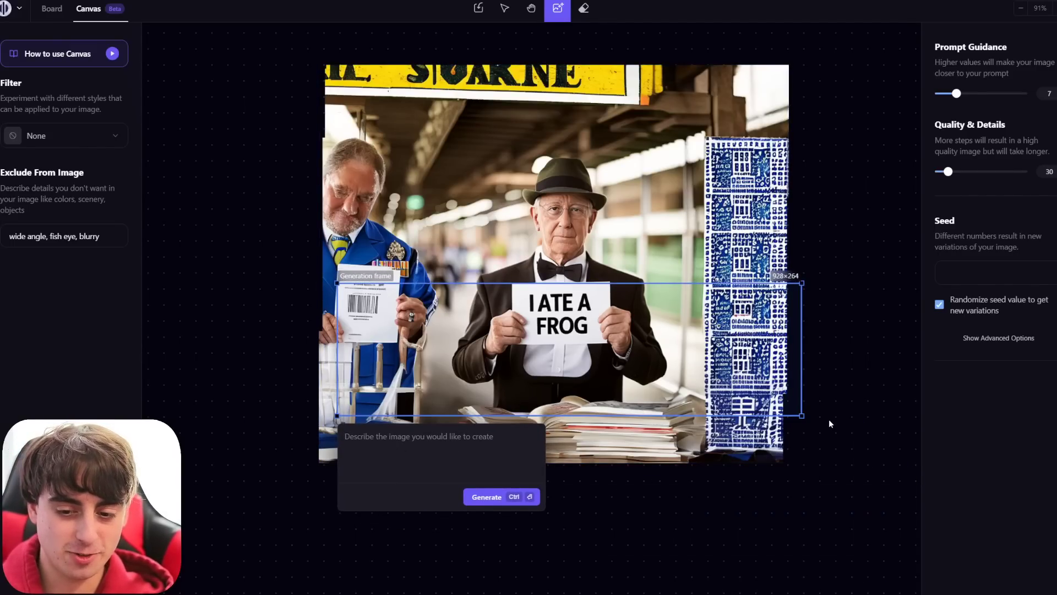
pyautogui.moveTo(797, 417); pyautogui.dragTo(553, 458)
pyautogui.moveTo(458, 410); pyautogui.dragTo(732, 456)
pyautogui.moveTo(608, 402); pyautogui.dragTo(266, 267)
# Step: Generate two new images in empty canvas spots, the second to the left
pyautogui.hscroll(-5, 775, 371)
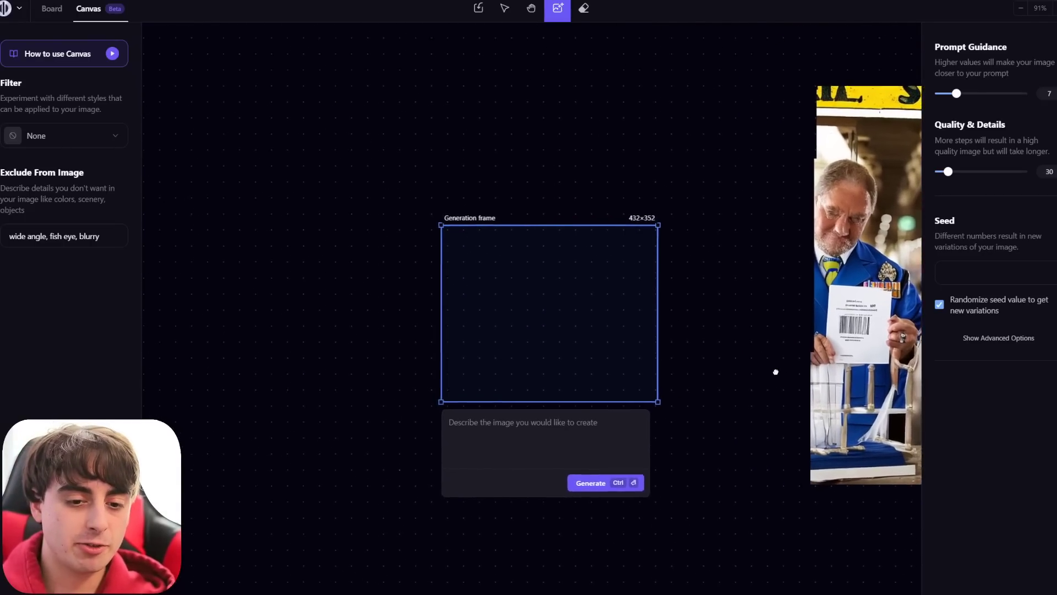
pyautogui.moveTo(659, 355); pyautogui.dragTo(536, 299)
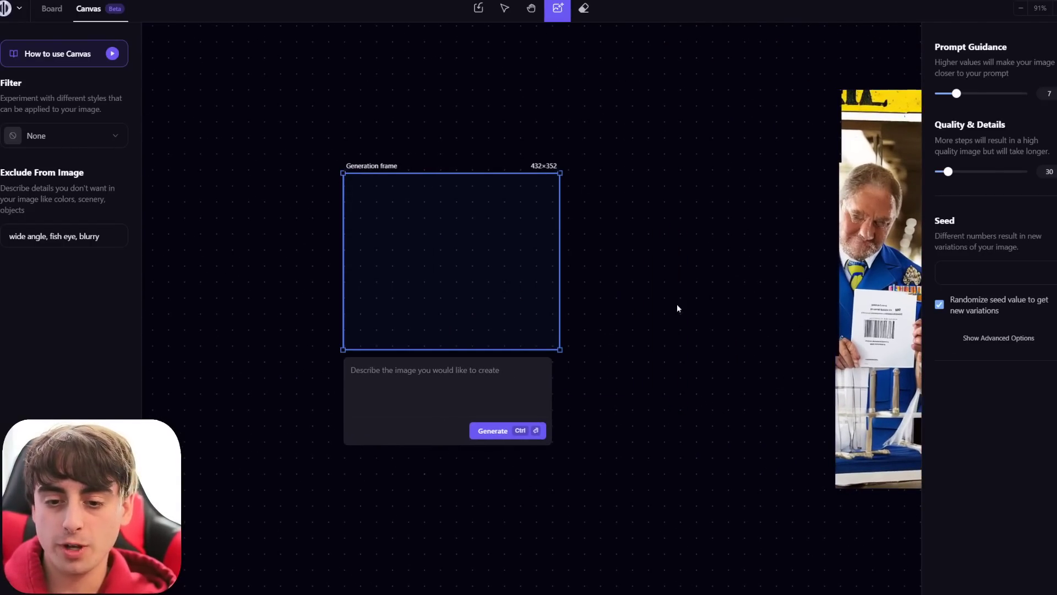
pyautogui.moveTo(559, 351); pyautogui.dragTo(612, 418)
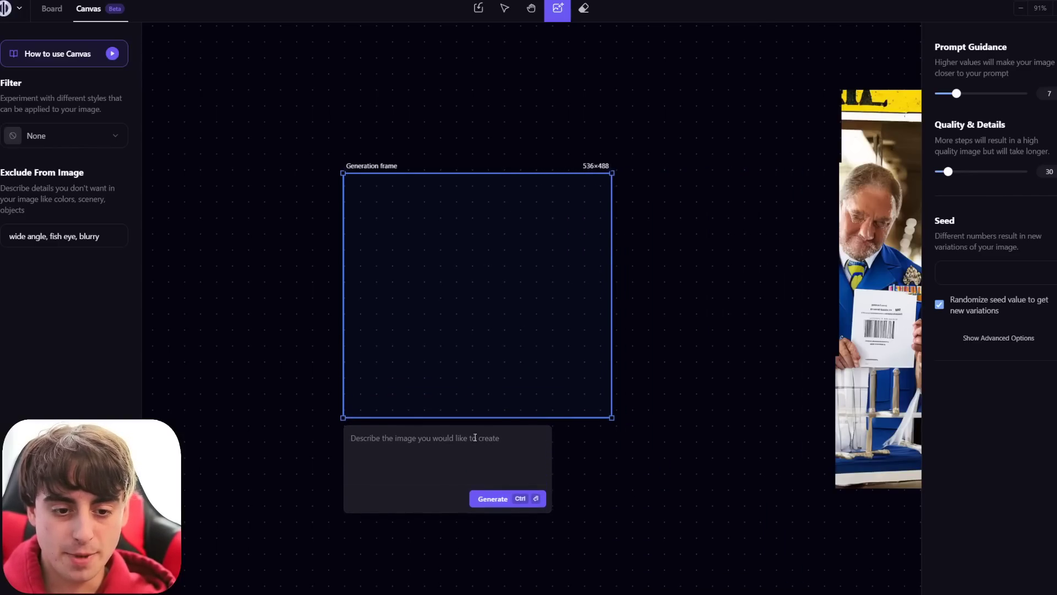
pyautogui.click(525, 500)
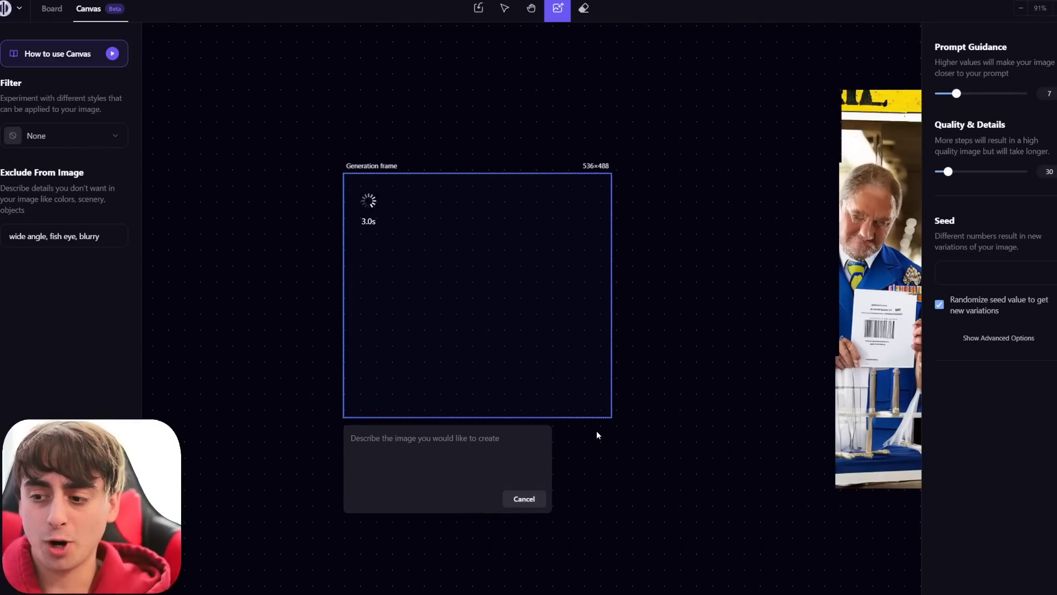
pyautogui.moveTo(540, 316); pyautogui.dragTo(638, 364)
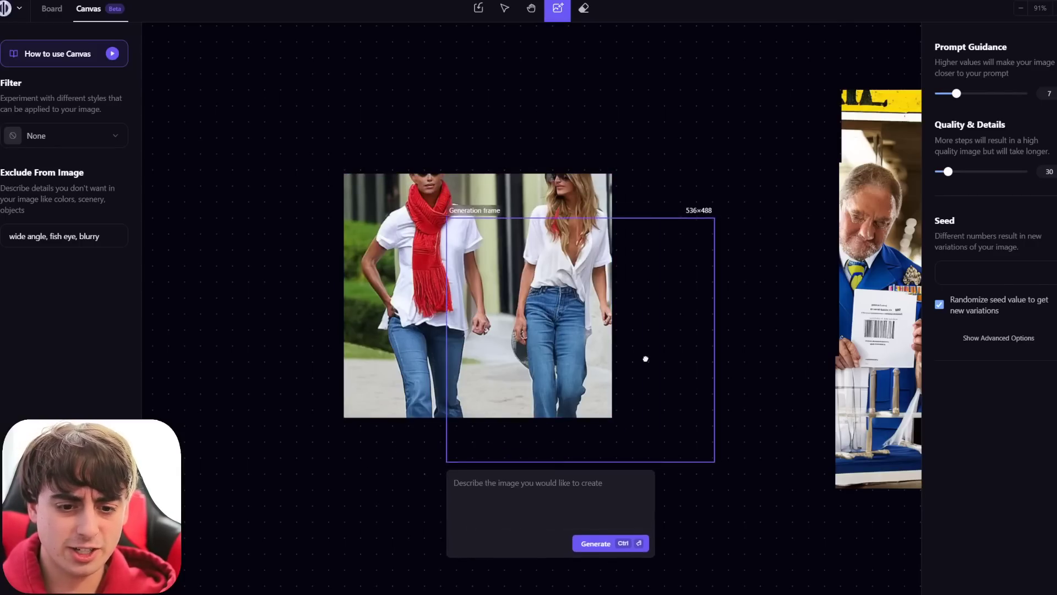
pyautogui.moveTo(344, 334); pyautogui.dragTo(535, 333)
pyautogui.moveTo(741, 375); pyautogui.dragTo(282, 306)
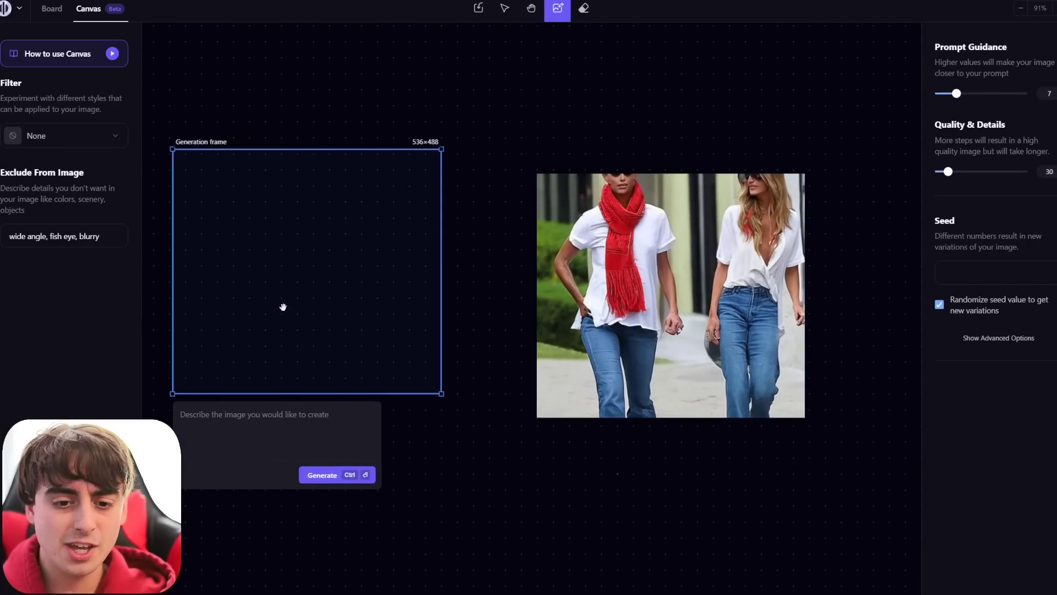
pyautogui.click(336, 478)
# Step: Generate two more images in empty frames above and beside the new house
pyautogui.moveTo(536, 326); pyautogui.dragTo(679, 356)
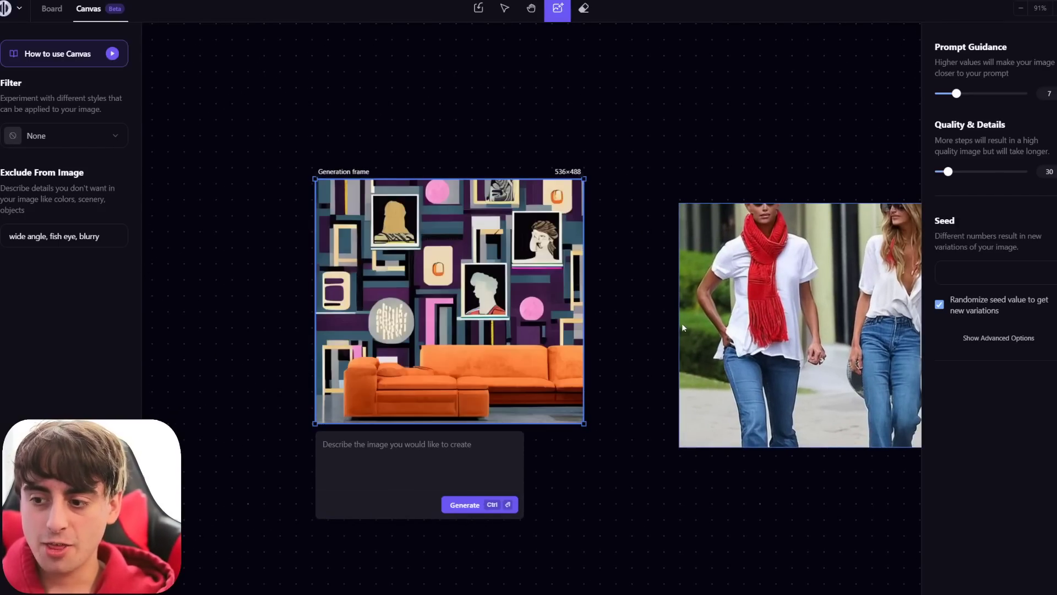
pyautogui.moveTo(623, 217); pyautogui.dragTo(516, 452)
pyautogui.moveTo(404, 433); pyautogui.dragTo(542, 81)
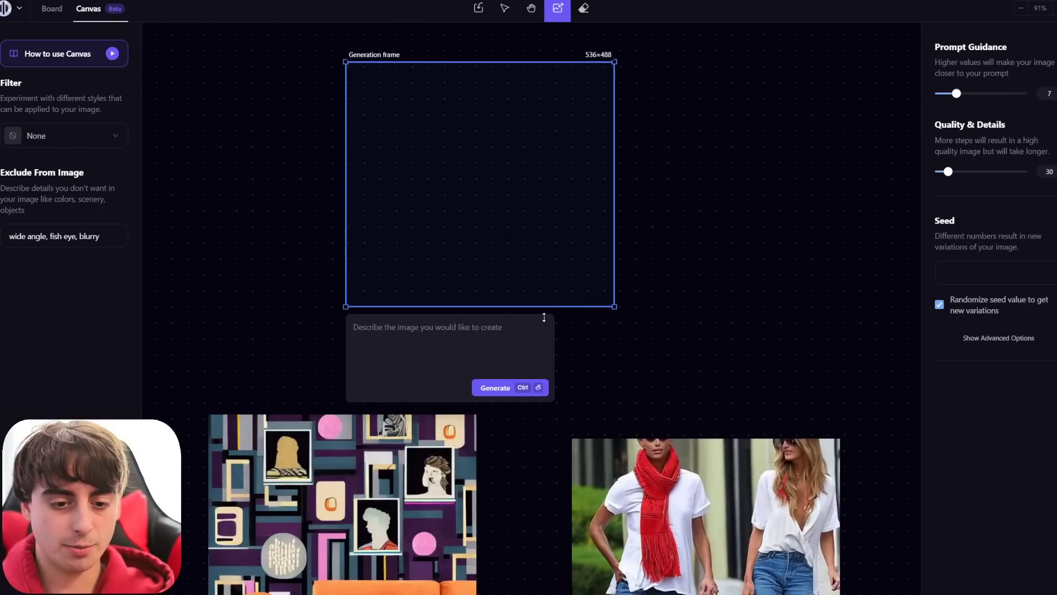
pyautogui.click(508, 390)
pyautogui.moveTo(832, 169); pyautogui.dragTo(777, 237)
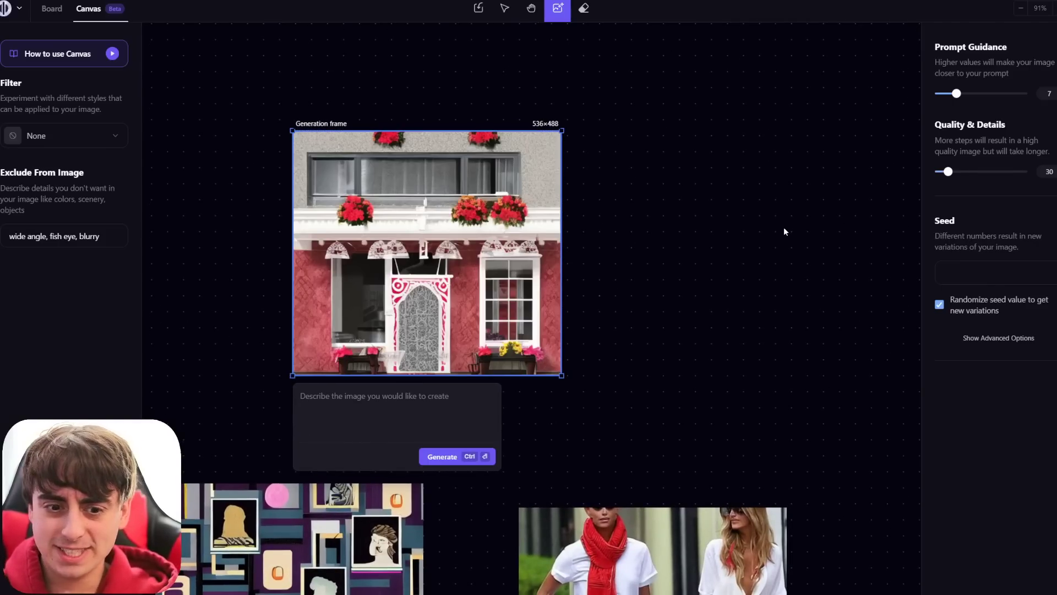
pyautogui.moveTo(686, 209); pyautogui.dragTo(494, 319)
pyautogui.moveTo(277, 383); pyautogui.dragTo(654, 250)
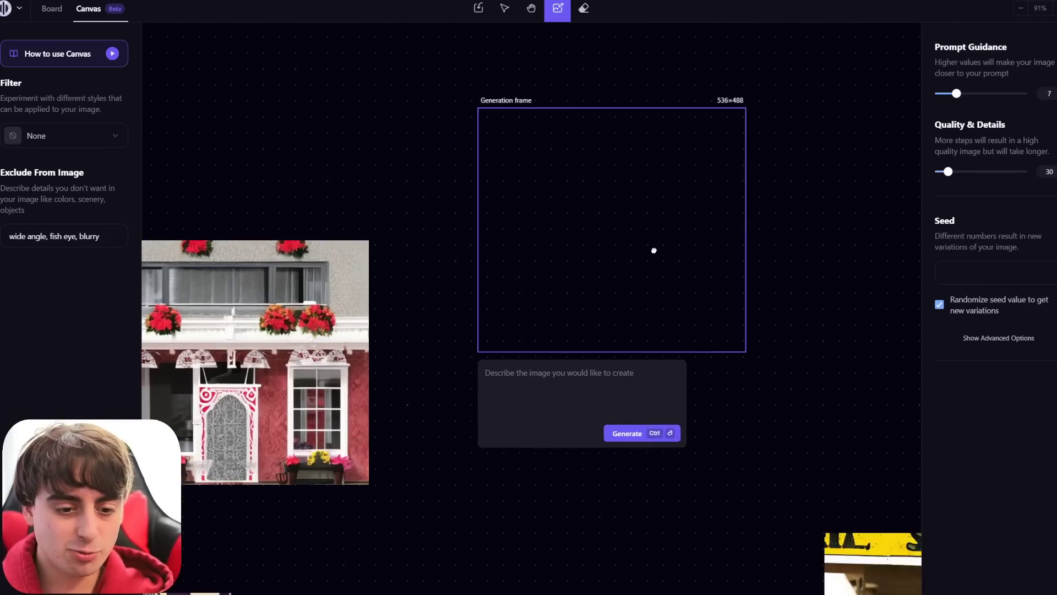
pyautogui.click(639, 438)
# Step: Generate a third image beside the house, then zoom out to view all images
pyautogui.moveTo(782, 398); pyautogui.dragTo(601, 378)
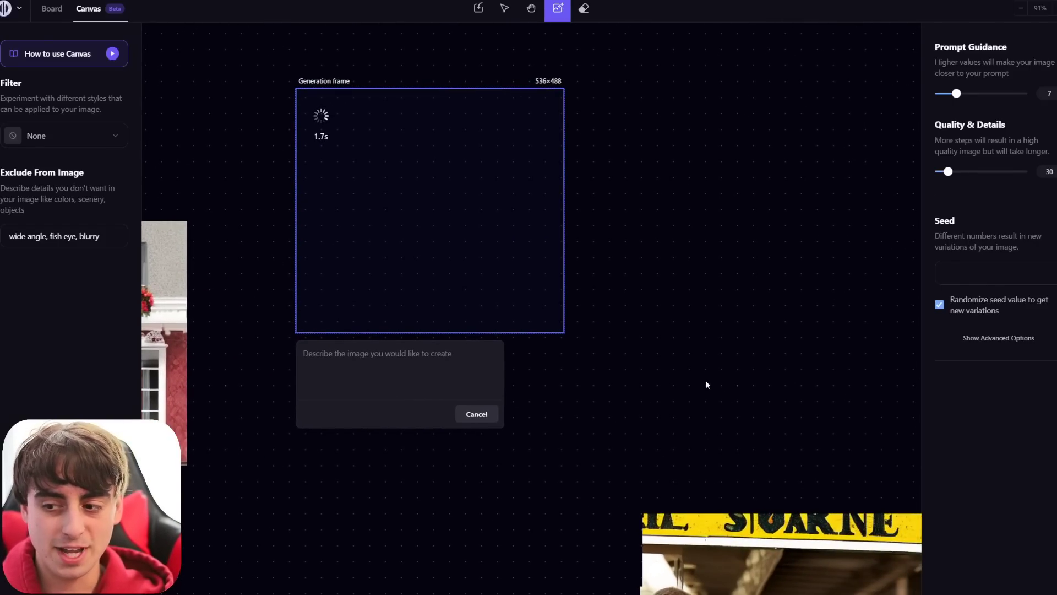
pyautogui.moveTo(479, 237); pyautogui.dragTo(836, 258)
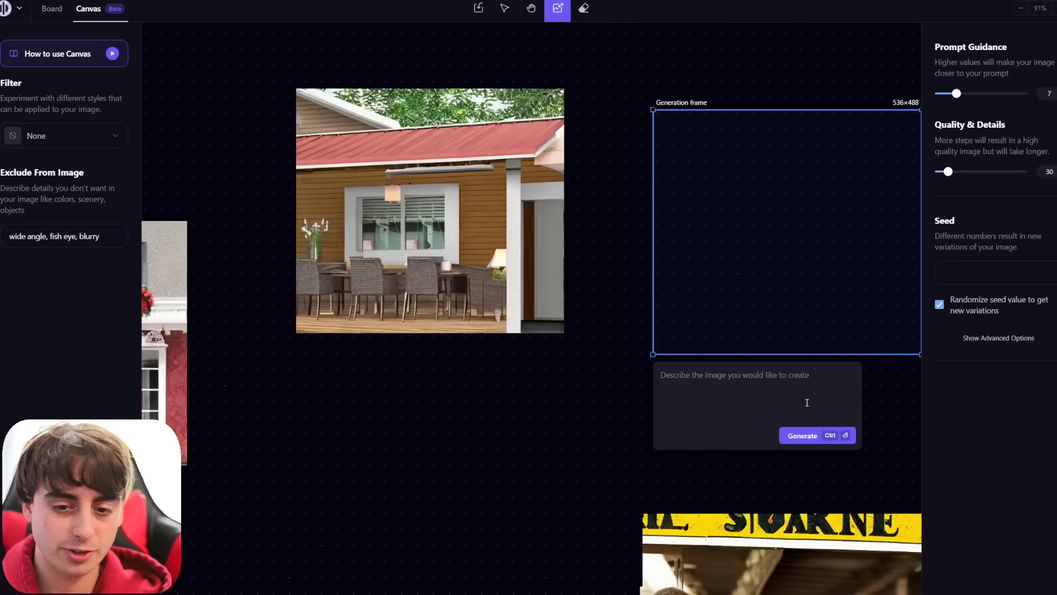
pyautogui.click(819, 441)
pyautogui.moveTo(812, 479); pyautogui.dragTo(655, 472)
pyautogui.moveTo(347, 447); pyautogui.dragTo(280, 516)
pyautogui.moveTo(583, 481); pyautogui.dragTo(1056, 218)
pyautogui.scroll(-6, 690, 299)
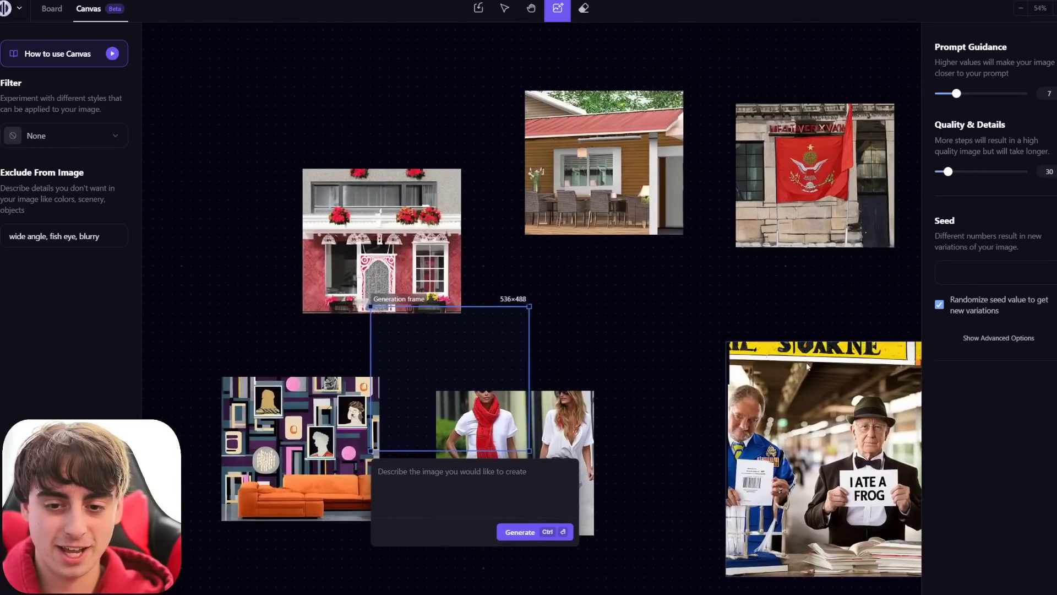
# Step: Align the house and flag images in a row with the two-women and sofa images below
pyautogui.moveTo(637, 178); pyautogui.dragTo(608, 253)
pyautogui.moveTo(782, 213); pyautogui.dragTo(700, 275)
pyautogui.moveTo(393, 244); pyautogui.dragTo(423, 241)
pyautogui.moveTo(471, 315); pyautogui.dragTo(673, 496)
pyautogui.moveTo(496, 471)
pyautogui.mouseDown()
pyautogui.moveTo(539, 386)
pyautogui.moveTo(552, 390)
pyautogui.mouseUp()
pyautogui.moveTo(313, 441); pyautogui.dragTo(380, 427)
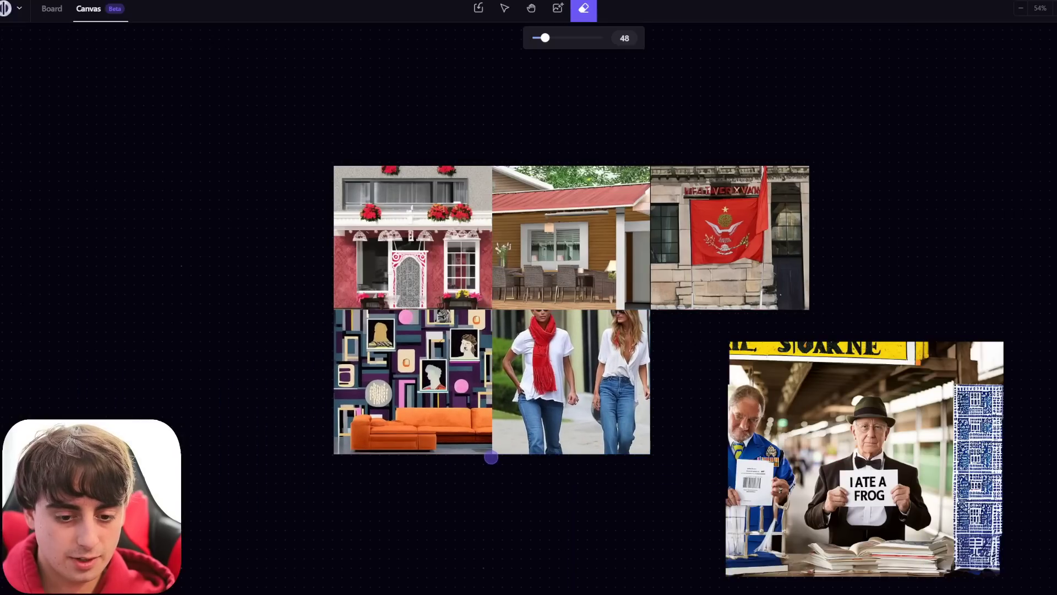
# Step: Erase narrow strips along the seams between the tiled images
pyautogui.moveTo(490, 459); pyautogui.dragTo(490, 406)
pyautogui.moveTo(493, 301); pyautogui.dragTo(494, 164)
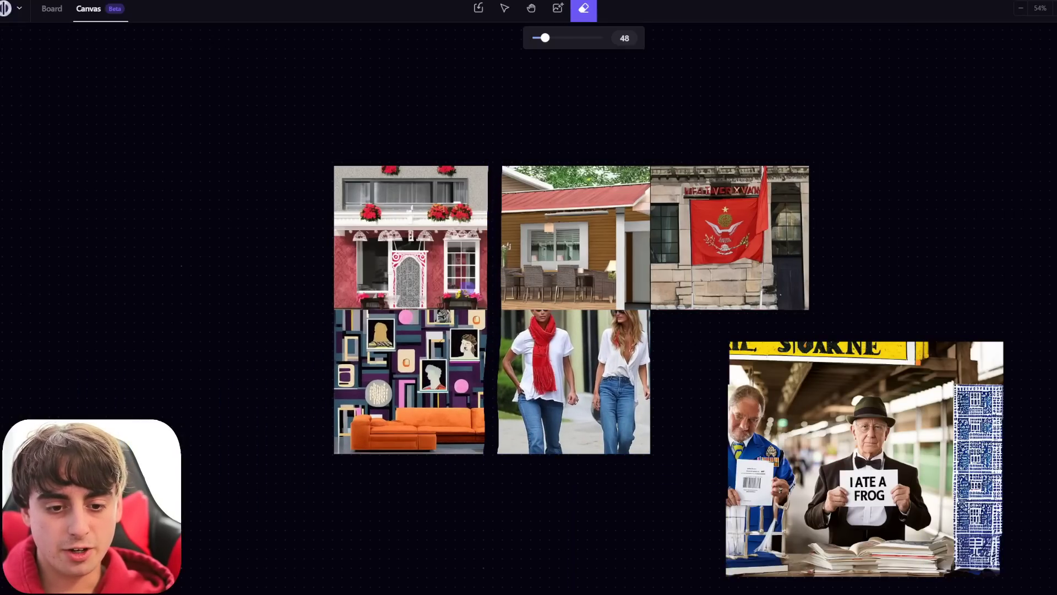
pyautogui.moveTo(334, 315)
pyautogui.mouseDown()
pyautogui.moveTo(665, 305)
pyautogui.moveTo(330, 310)
pyautogui.moveTo(681, 324)
pyautogui.moveTo(512, 306)
pyautogui.moveTo(494, 295)
pyautogui.moveTo(489, 161)
pyautogui.moveTo(501, 261)
pyautogui.moveTo(491, 399)
pyautogui.moveTo(500, 462)
pyautogui.moveTo(496, 303)
pyautogui.moveTo(503, 468)
pyautogui.moveTo(500, 314)
pyautogui.moveTo(523, 300)
pyautogui.moveTo(691, 302)
pyautogui.mouseUp()
pyautogui.scroll(5, 421, 313)
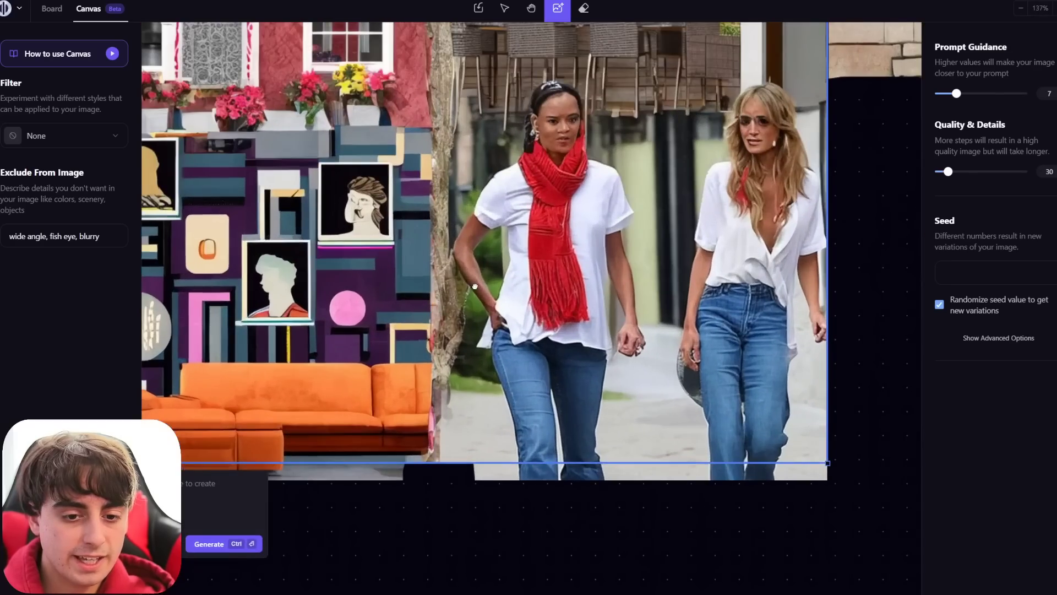
# Step: Look over the blended collage and move the generation frame lower
pyautogui.moveTo(478, 281); pyautogui.dragTo(512, 474)
pyautogui.moveTo(565, 285); pyautogui.dragTo(661, 255)
pyautogui.scroll(-5, 660, 255)
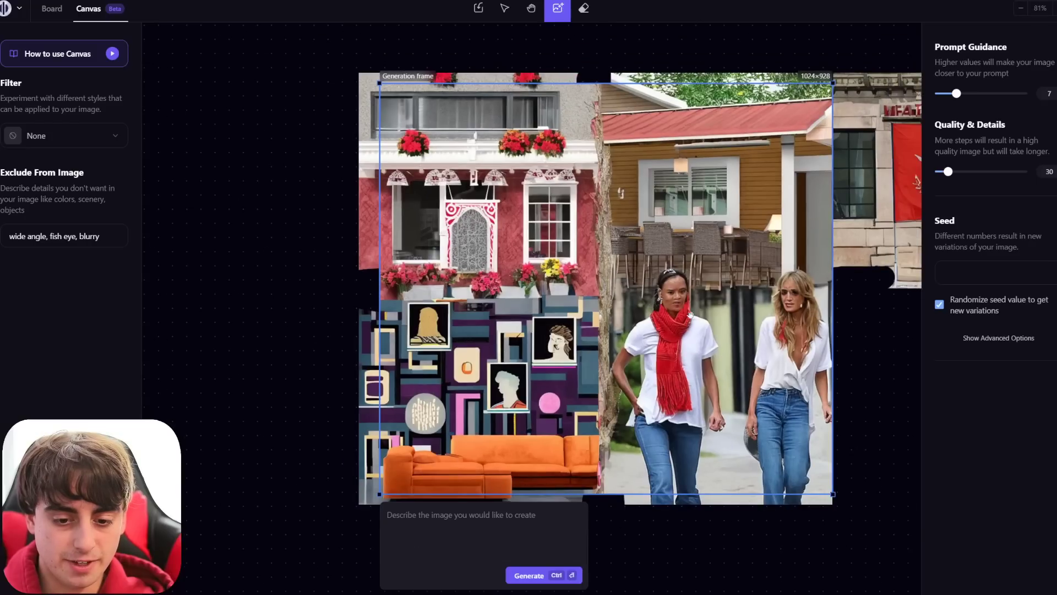
pyautogui.hscroll(3, 715, 330)
pyautogui.moveTo(744, 358); pyautogui.dragTo(827, 429)
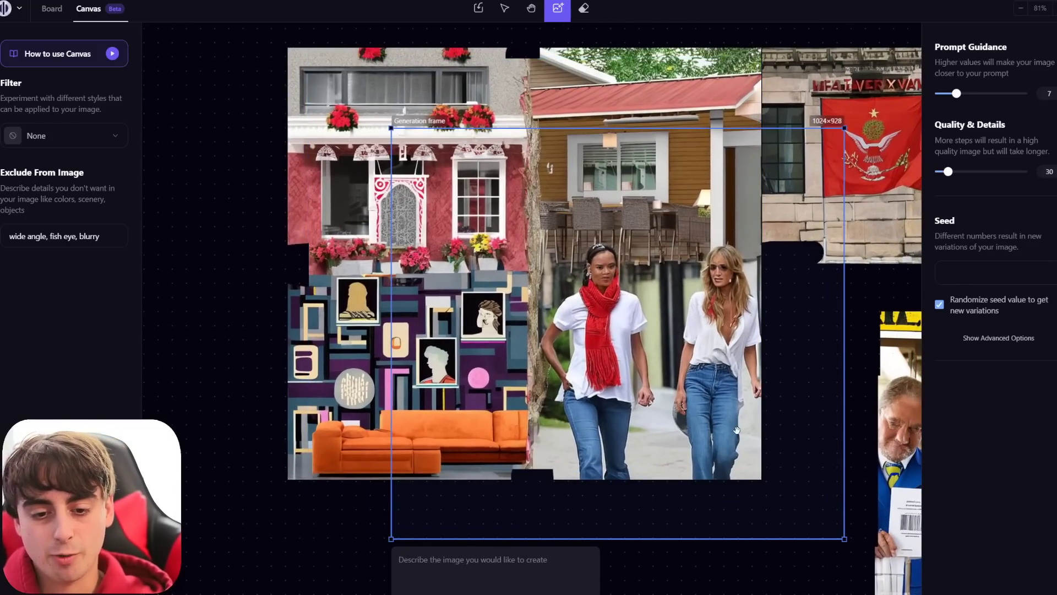
pyautogui.scroll(2, 633, 363)
pyautogui.hscroll(2, 633, 362)
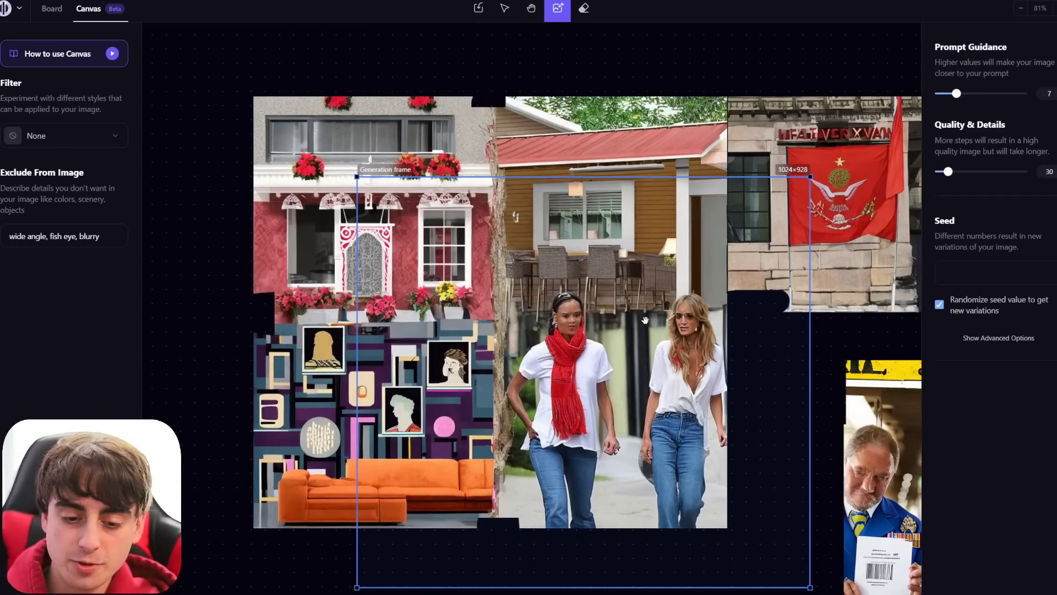
pyautogui.scroll(-5, 634, 317)
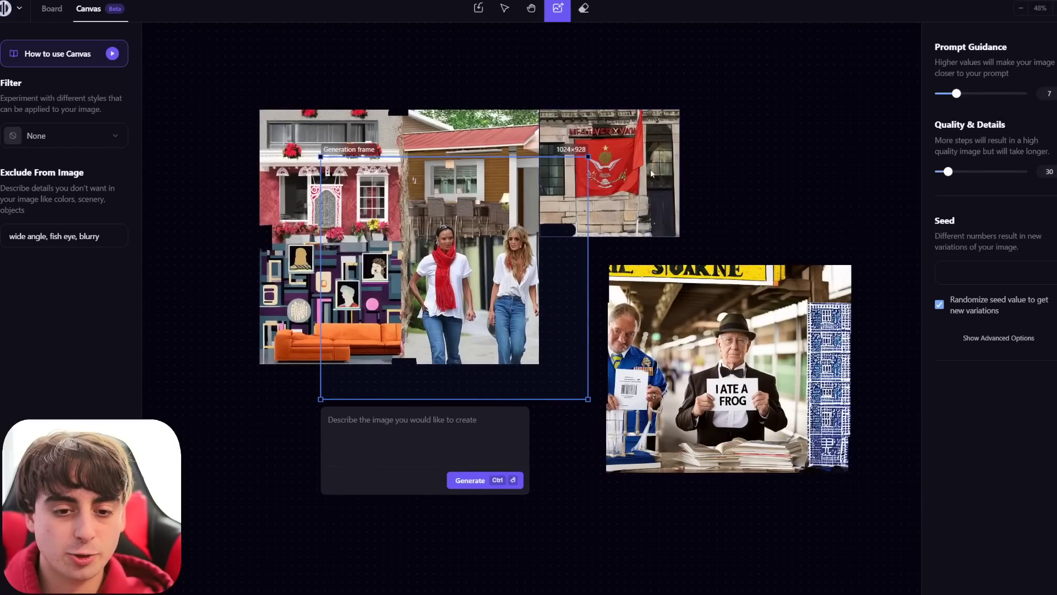
# Step: Move the big collage further right and the flag image up and left
pyautogui.moveTo(651, 173); pyautogui.dragTo(753, 173)
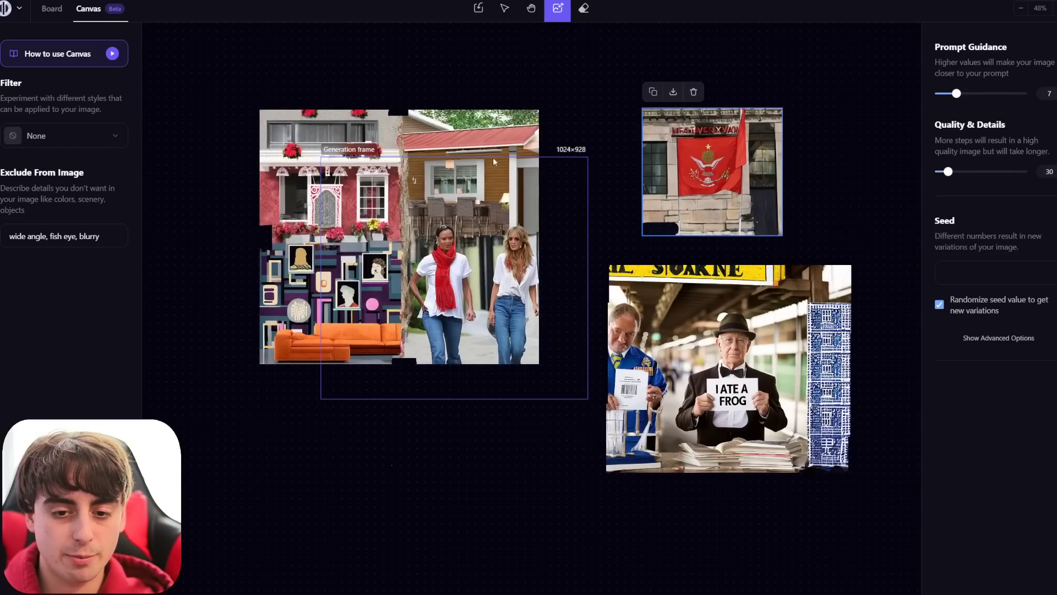
pyautogui.moveTo(295, 155); pyautogui.dragTo(352, 152)
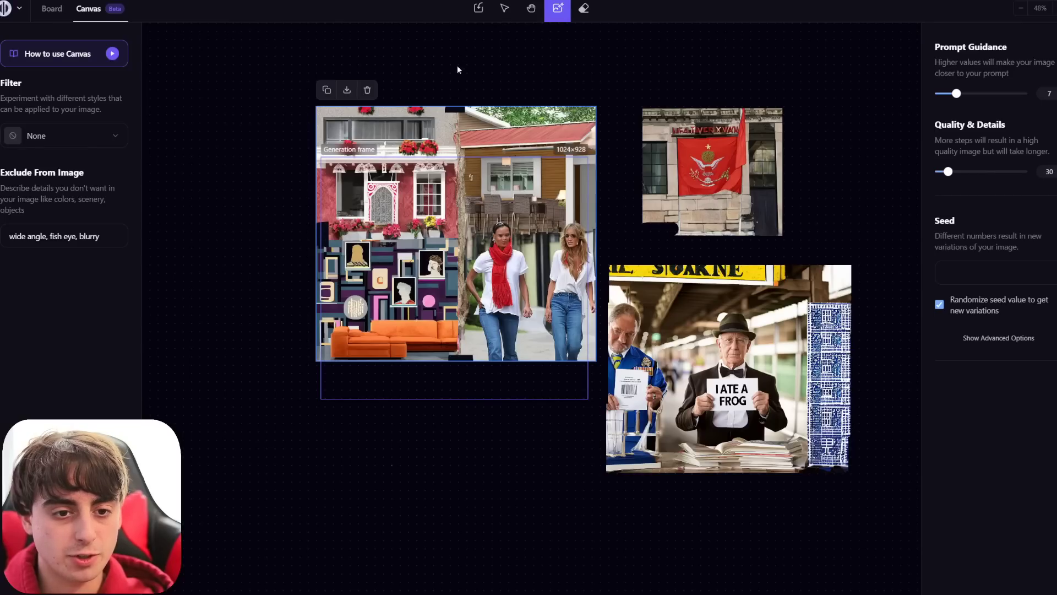
pyautogui.click(564, 75)
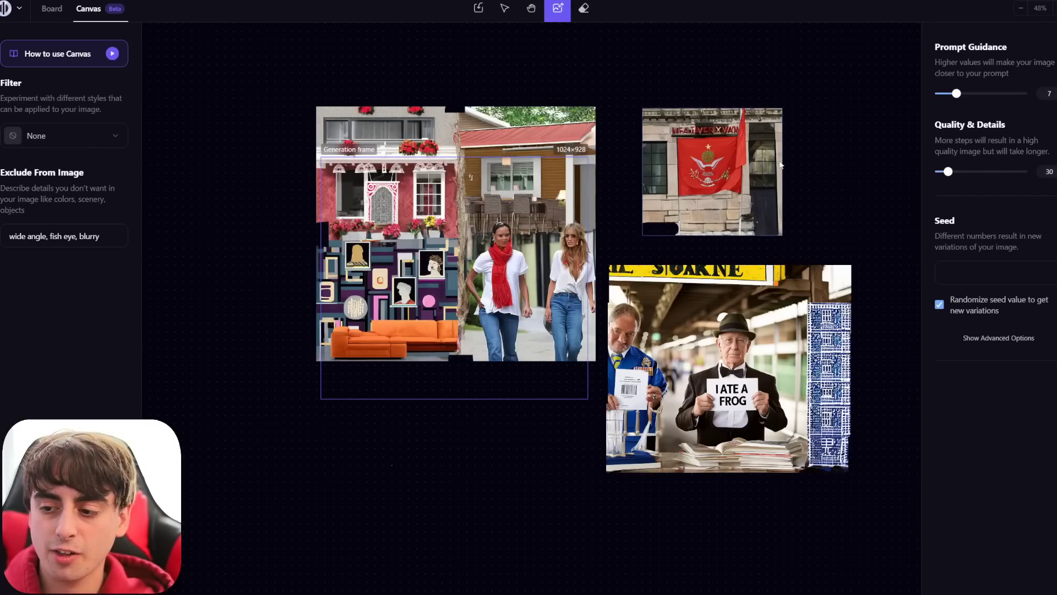
pyautogui.moveTo(846, 127); pyautogui.dragTo(774, 159)
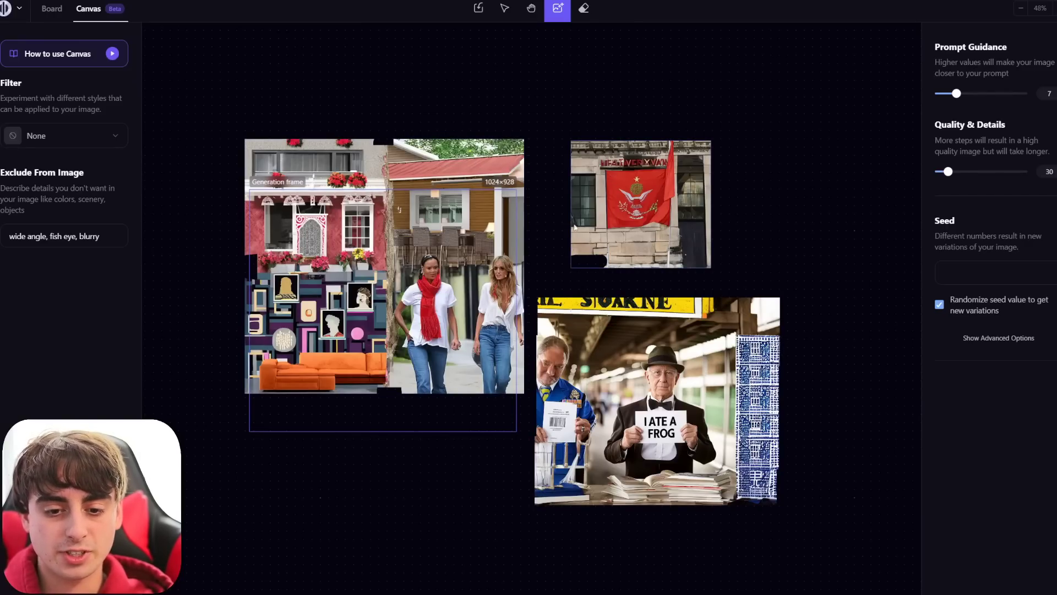
pyautogui.moveTo(483, 159); pyautogui.dragTo(901, 122)
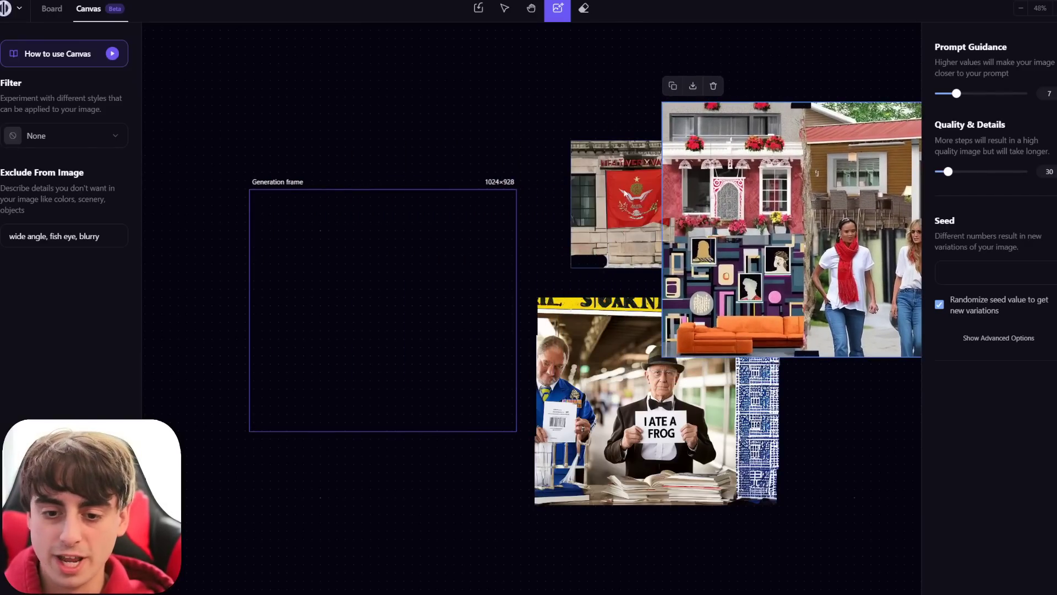
pyautogui.moveTo(629, 198); pyautogui.dragTo(532, 185)
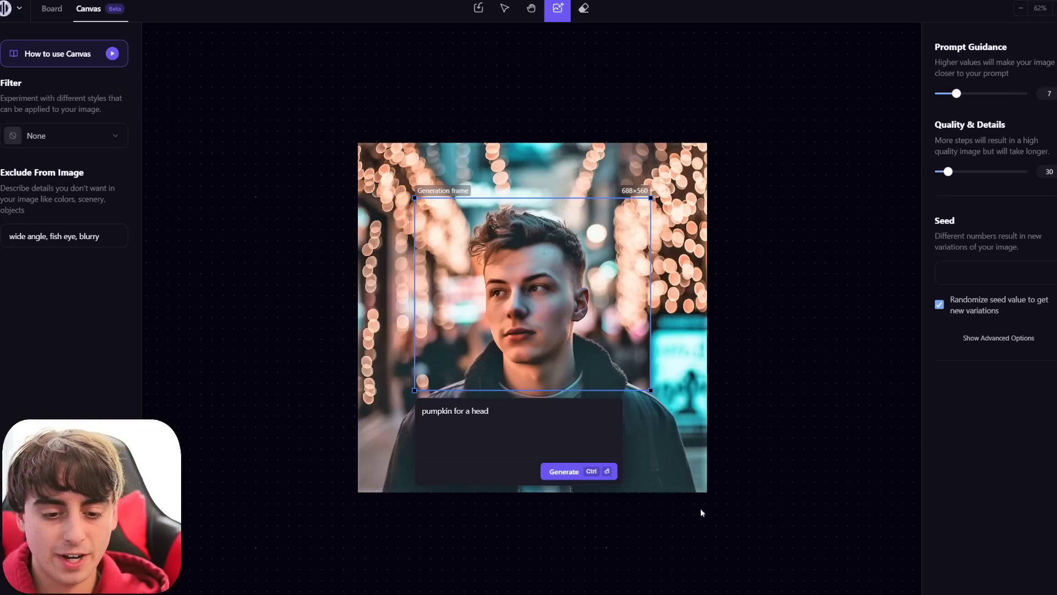
# Step: Generate a ribbed pumpkin over the man's head, then move the frame off the portrait
pyautogui.click(583, 474)
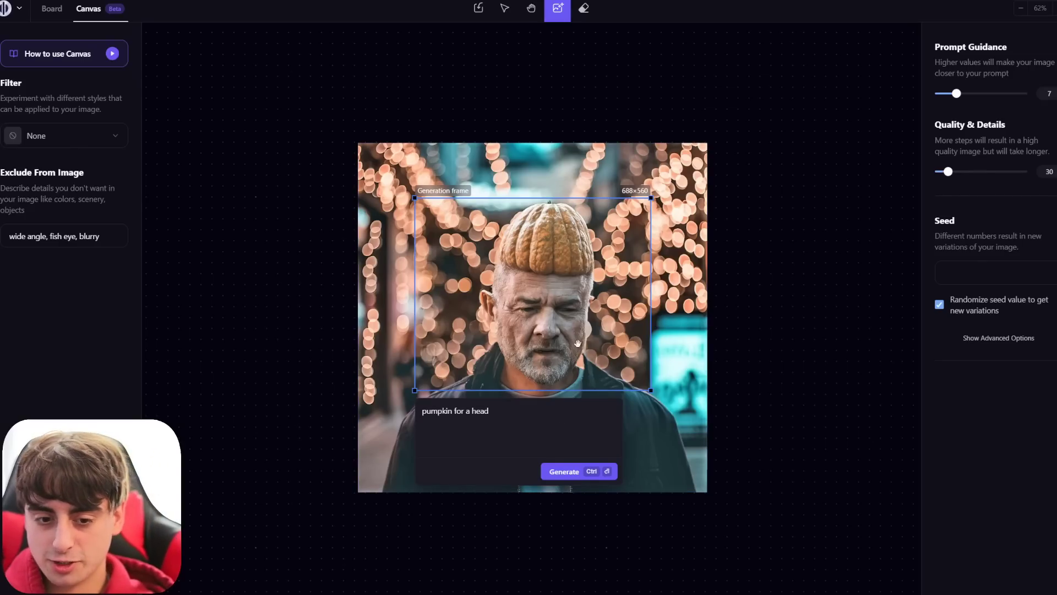
pyautogui.moveTo(578, 344); pyautogui.dragTo(555, 342)
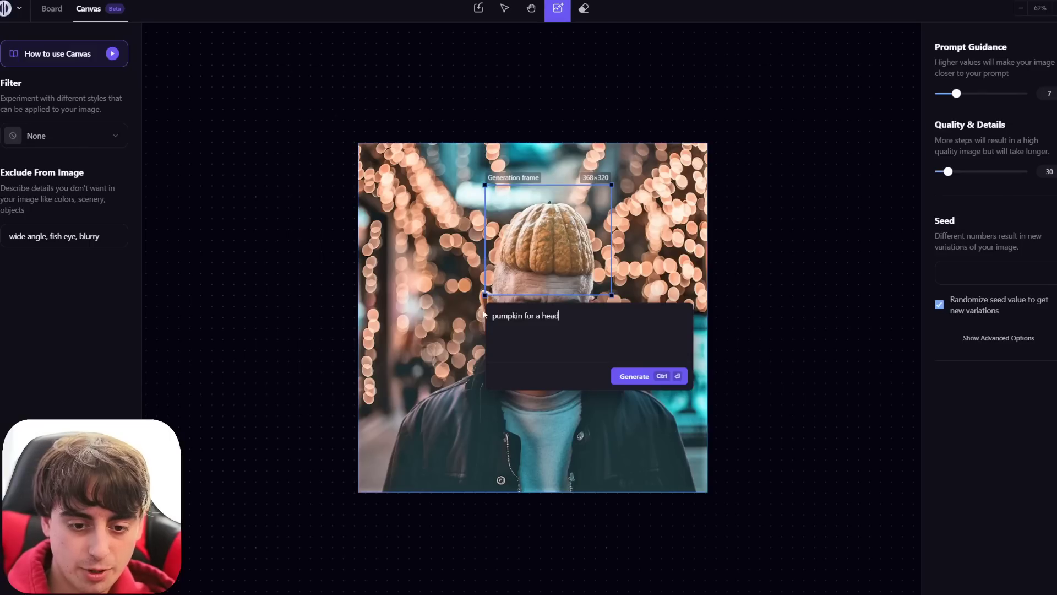
# Step: Regenerate the pumpkin in a smaller frame with the prompt 'carved pumpkin'
pyautogui.moveTo(560, 316); pyautogui.dragTo(488, 316)
pyautogui.press('BackSpace')
pyautogui.write('c')
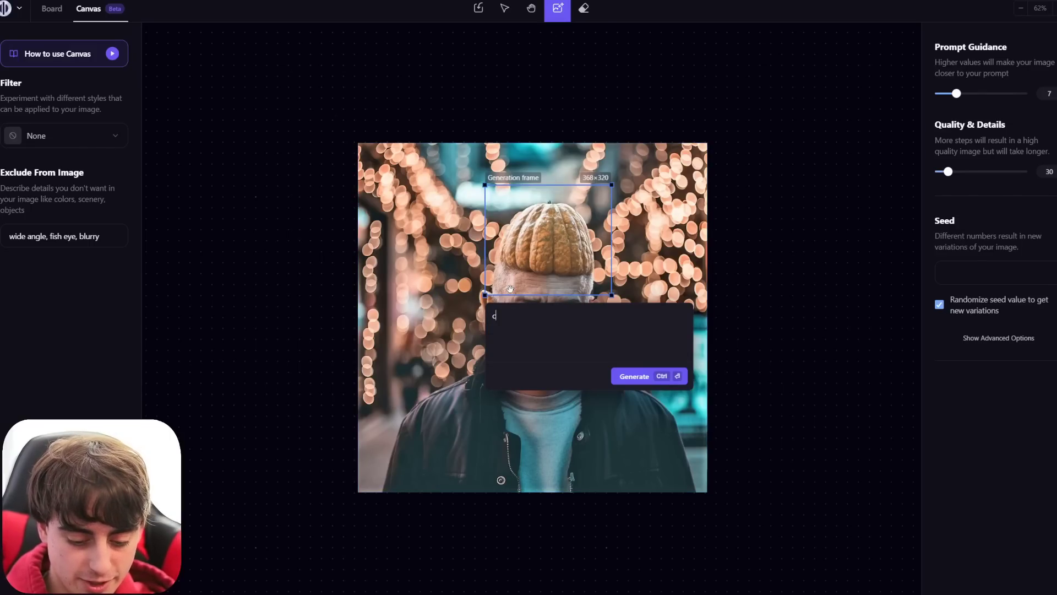
pyautogui.write('arved pumpk')
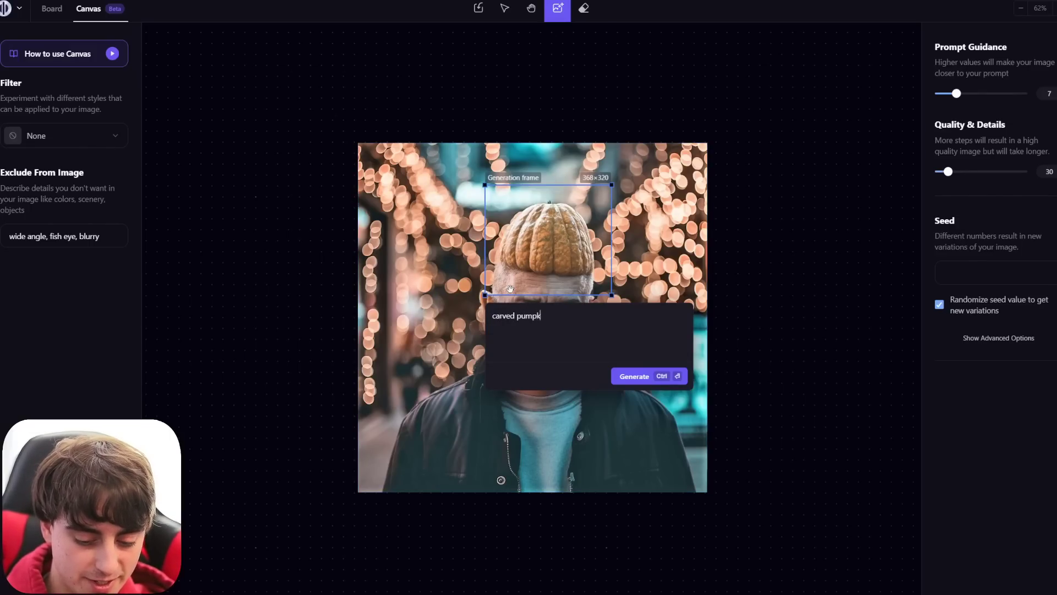
pyautogui.write('in')
pyautogui.hotkey('ctrl', 'Return')
pyautogui.scroll(2, 679, 245)
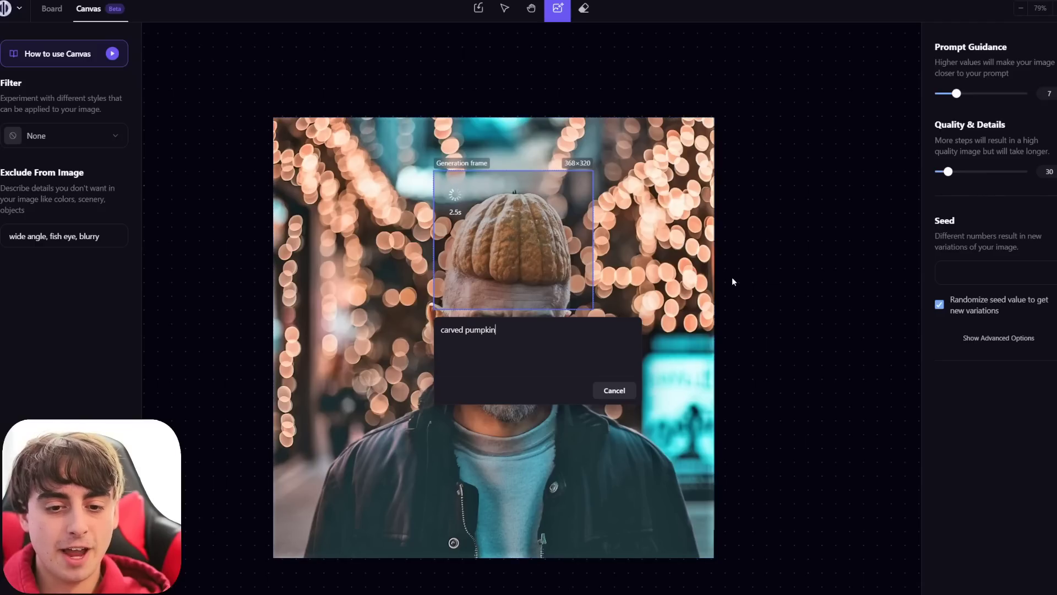
pyautogui.moveTo(733, 279); pyautogui.dragTo(790, 233)
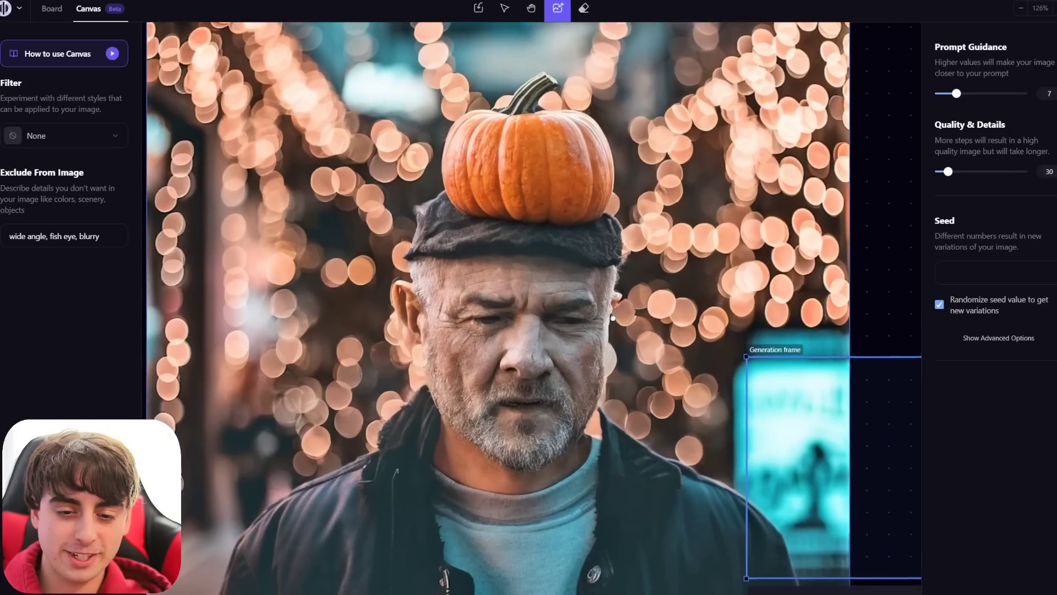
# Step: Move the generation frame onto the man's face and clear the prompt
pyautogui.scroll(-4, 577, 334)
pyautogui.hscroll(-2, 661, 299)
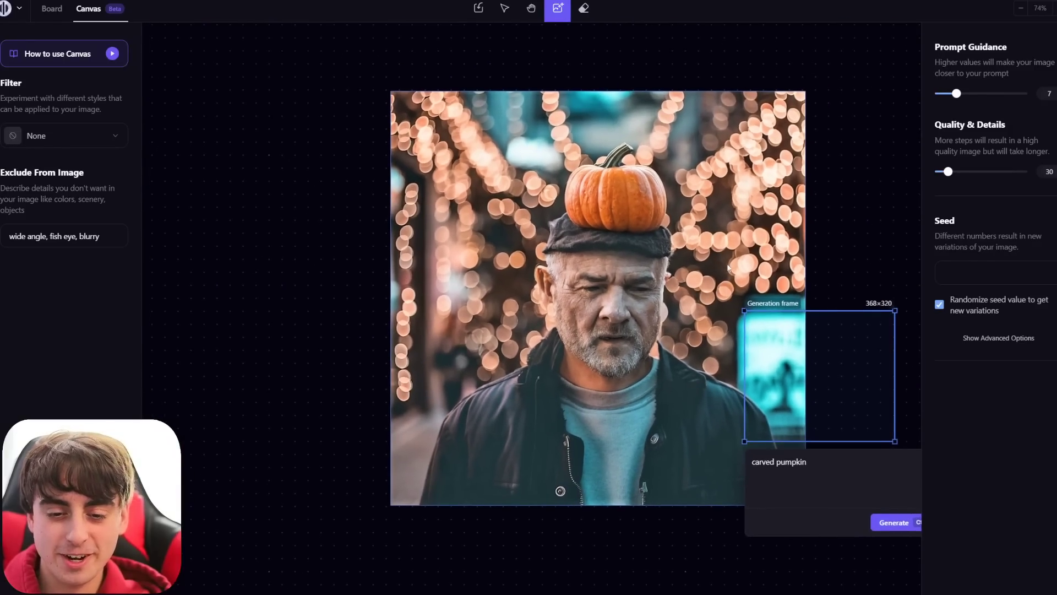
pyautogui.moveTo(821, 375); pyautogui.dragTo(632, 356)
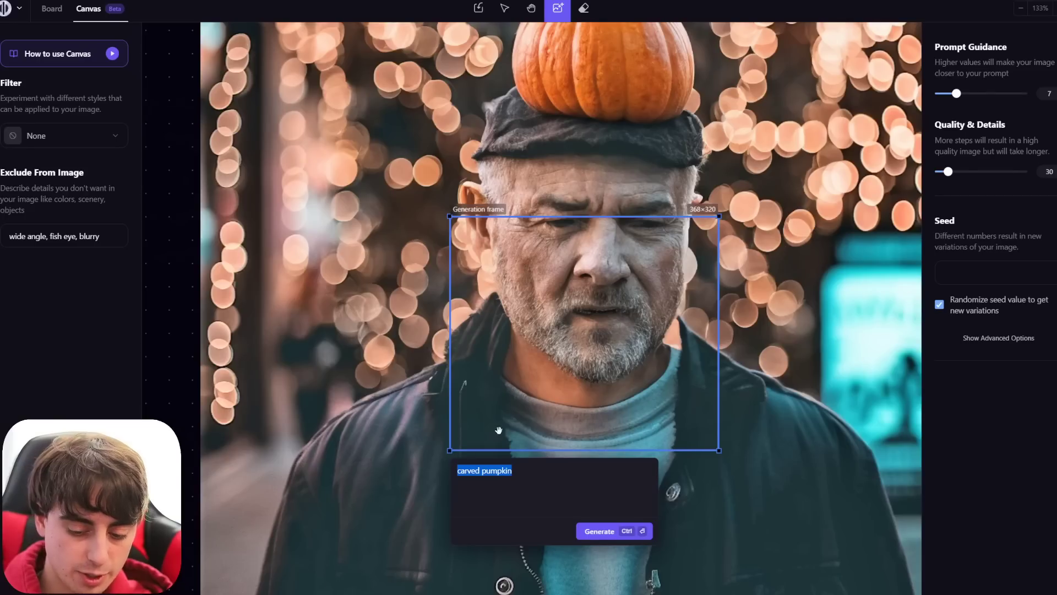
pyautogui.press('BackSpace')
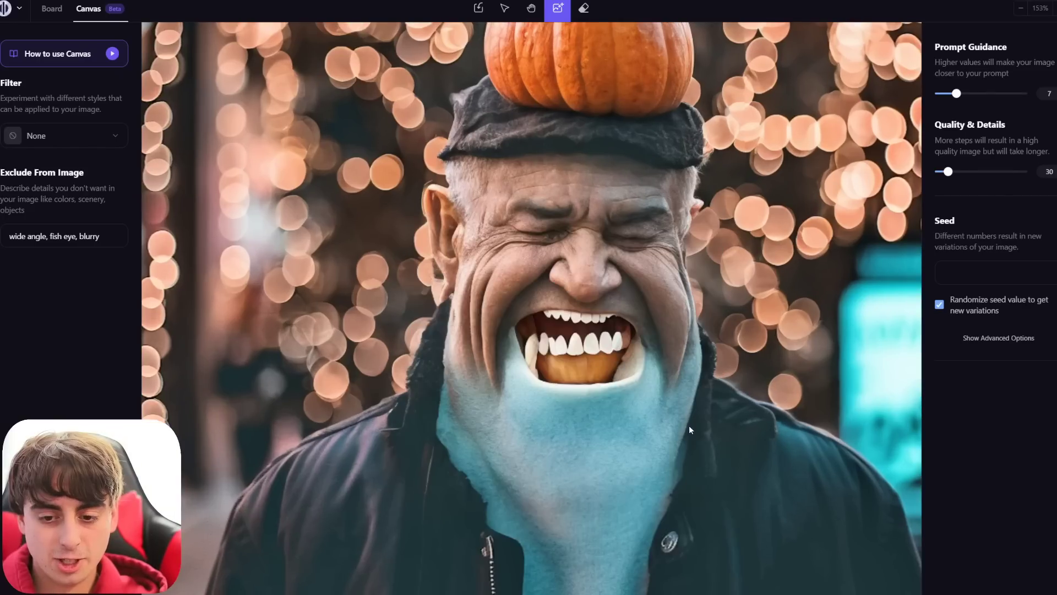
# Step: Zoom out to see the man's wide, teeth-baring grin beneath the orange pumpkin
pyautogui.scroll(-4, 651, 366)
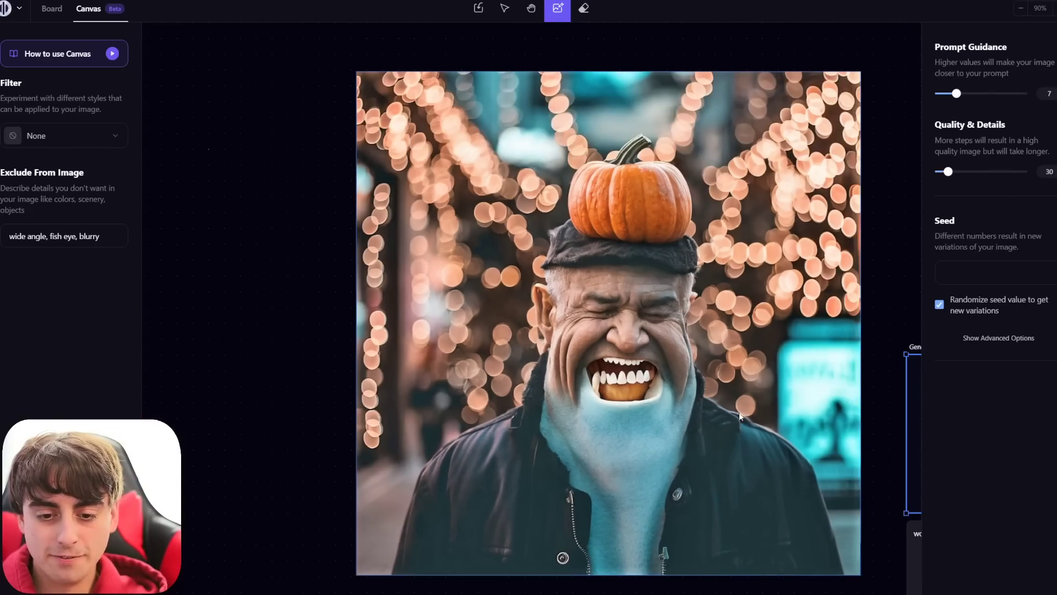